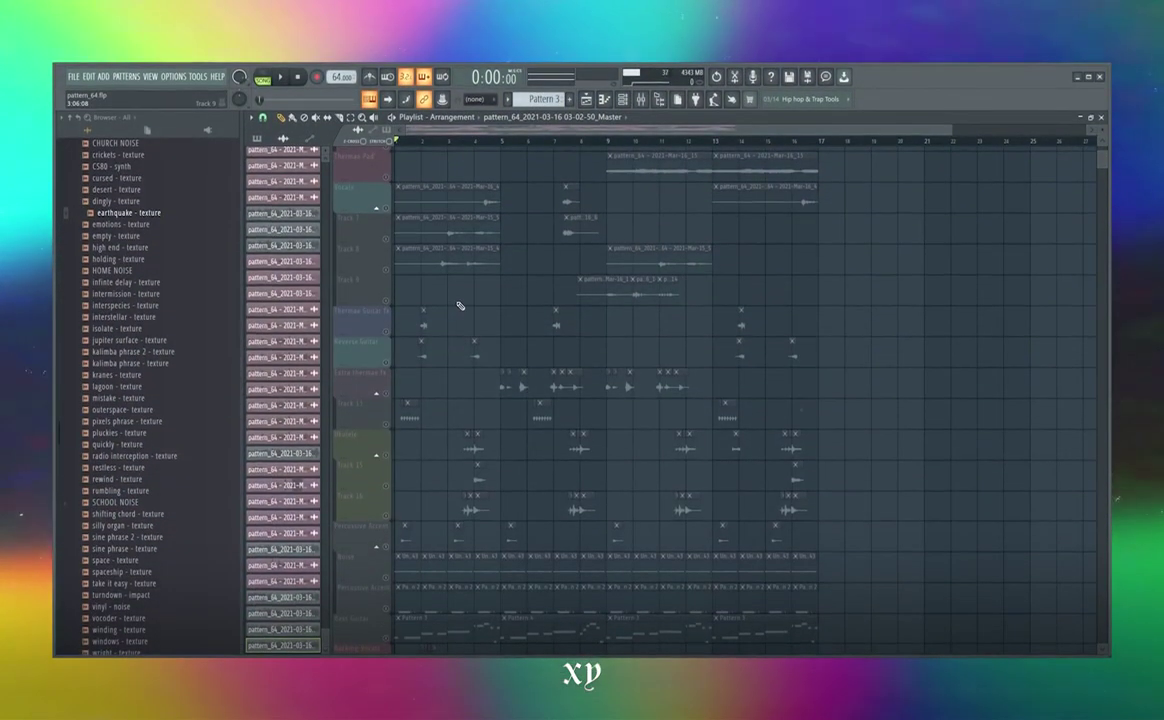
# Look through all the tracks of the playlist arrangement and play the rendered master audio on Track 26.
pyautogui.scroll(4, 460, 305)
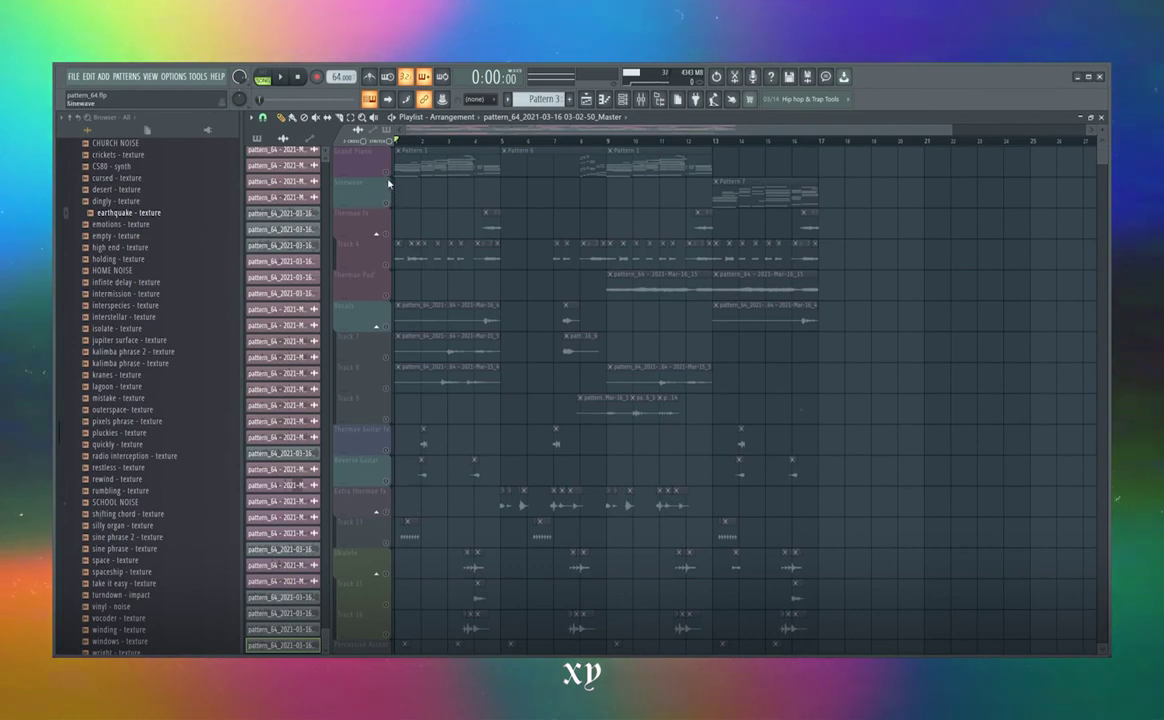
pyautogui.scroll(-10, 395, 290)
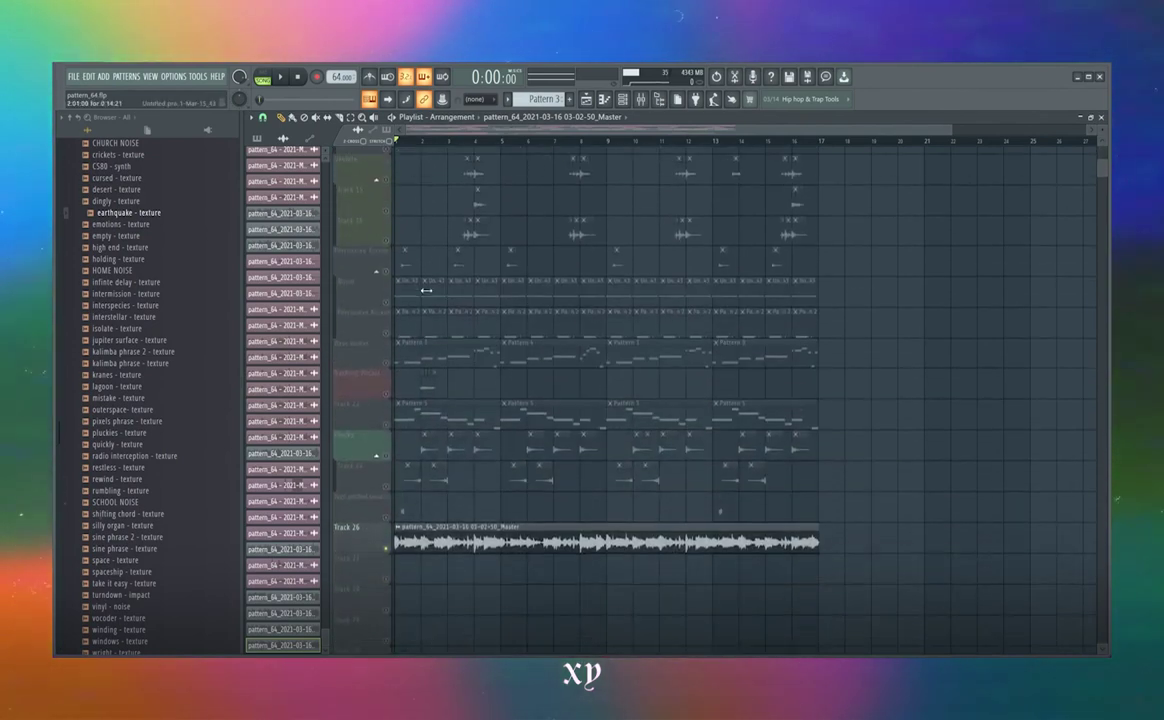
pyautogui.scroll(-2, 408, 418)
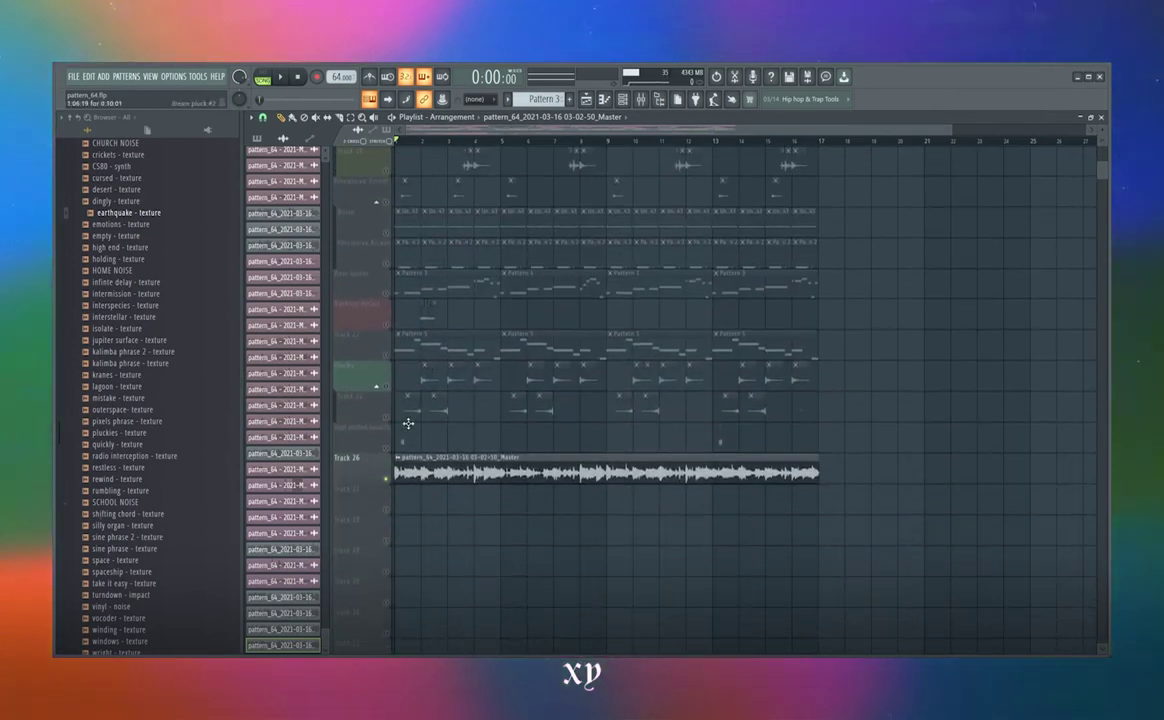
pyautogui.click(285, 78)
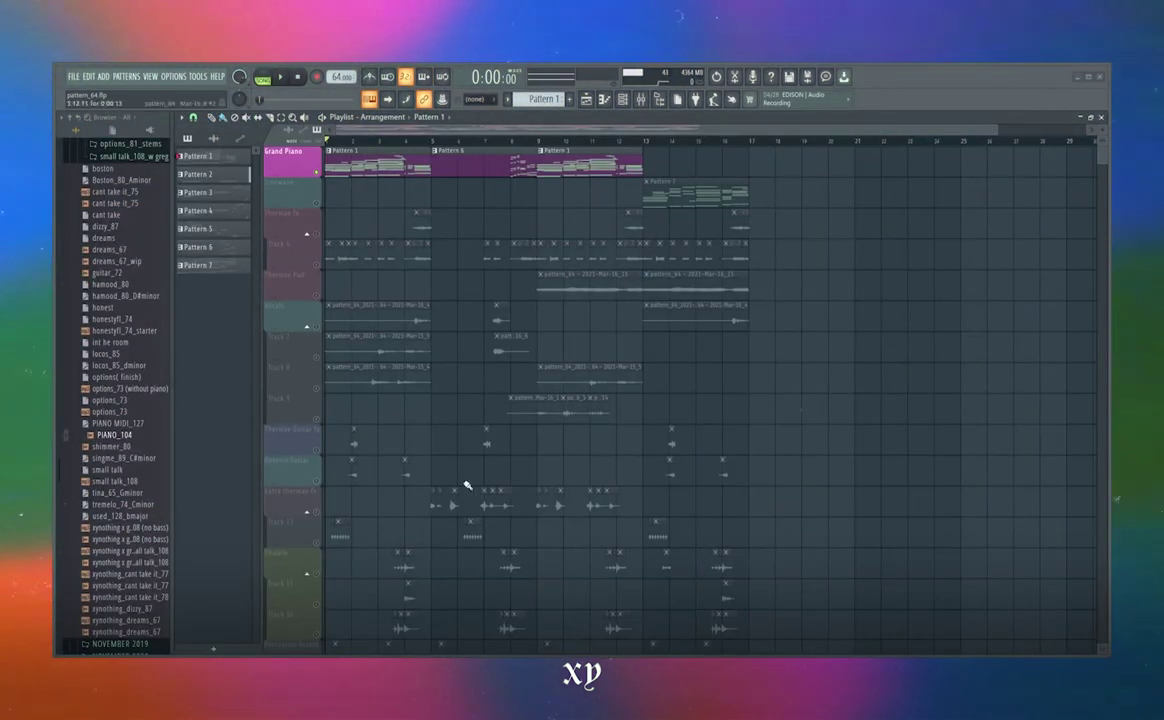
# Open the first Pattern 1 clip of the Grand Piano track in the piano roll and play its chords.
pyautogui.doubleClick(390, 175)
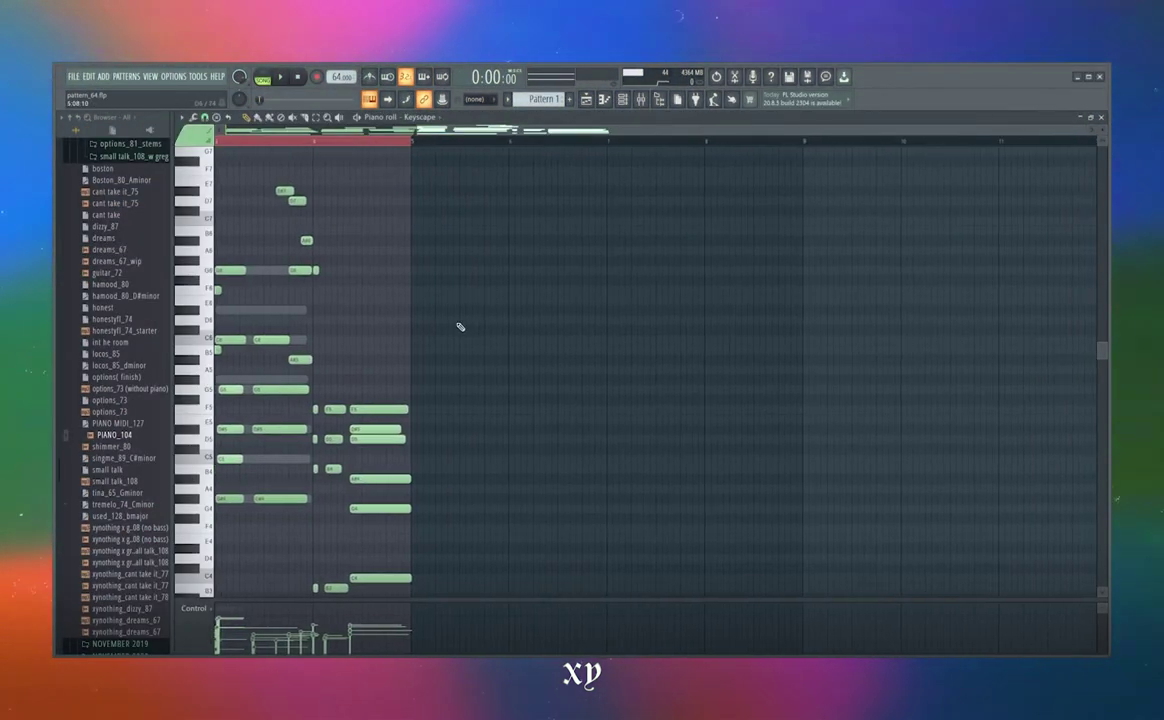
pyautogui.scroll(3, 460, 327)
pyautogui.press('space')
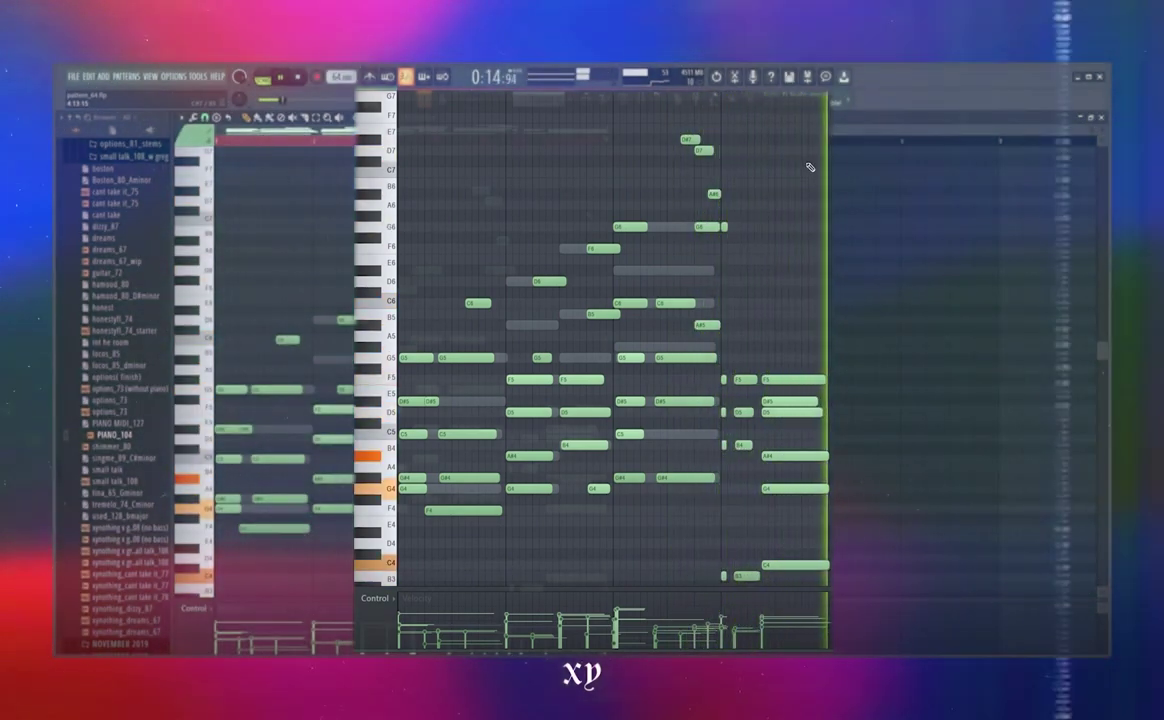
pyautogui.press('space')
# Mark bars 5 to 8 in the playlist and examine the Pattern 6 piano section from bar 8, with the playhead returned to bar 5.
pyautogui.click(586, 99)
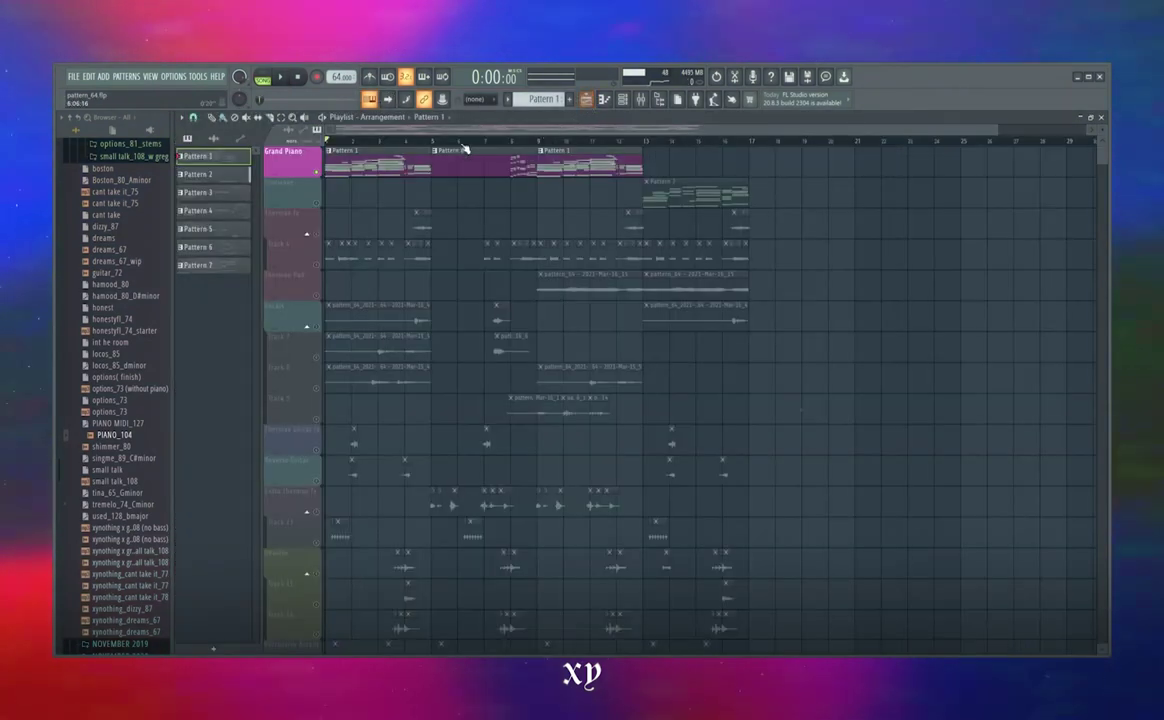
pyautogui.moveTo(432, 140); pyautogui.dragTo(533, 148)
pyautogui.click(512, 142)
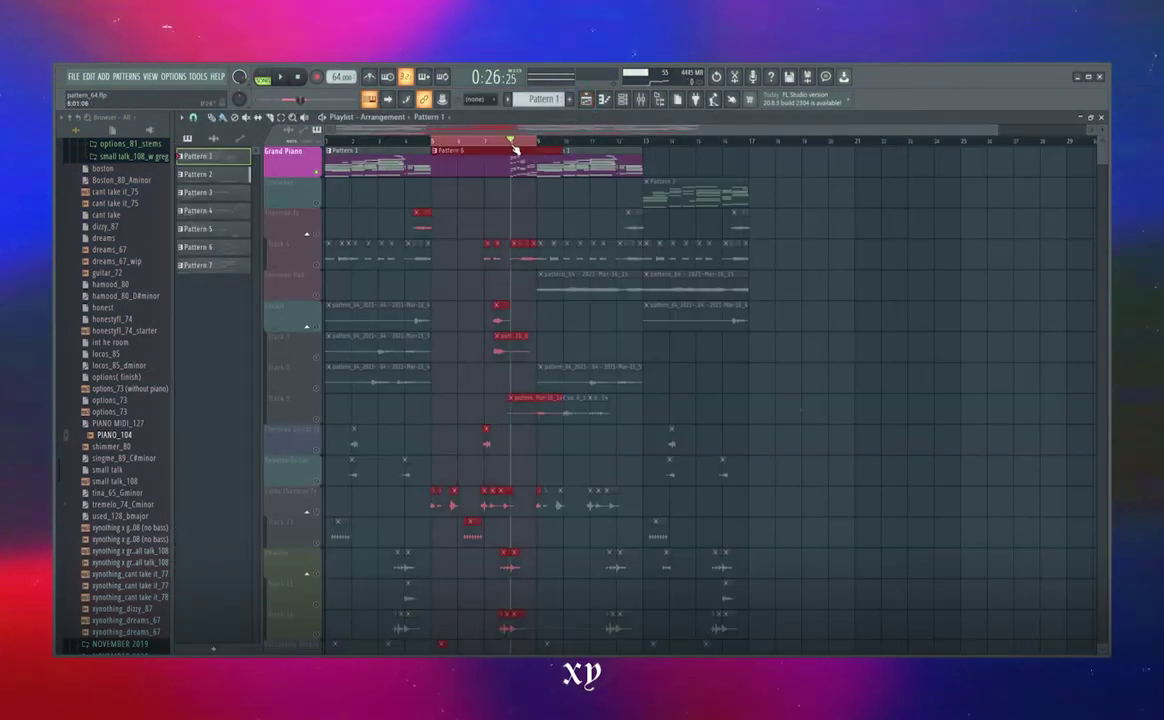
pyautogui.press('F7')
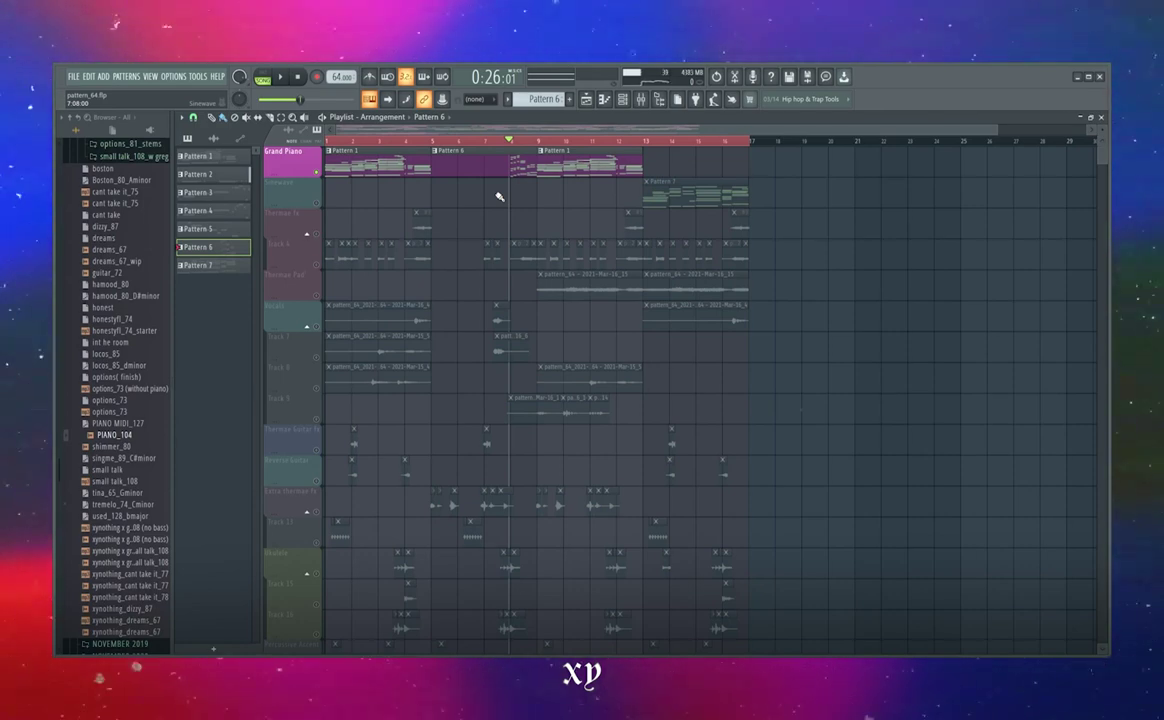
pyautogui.click(432, 146)
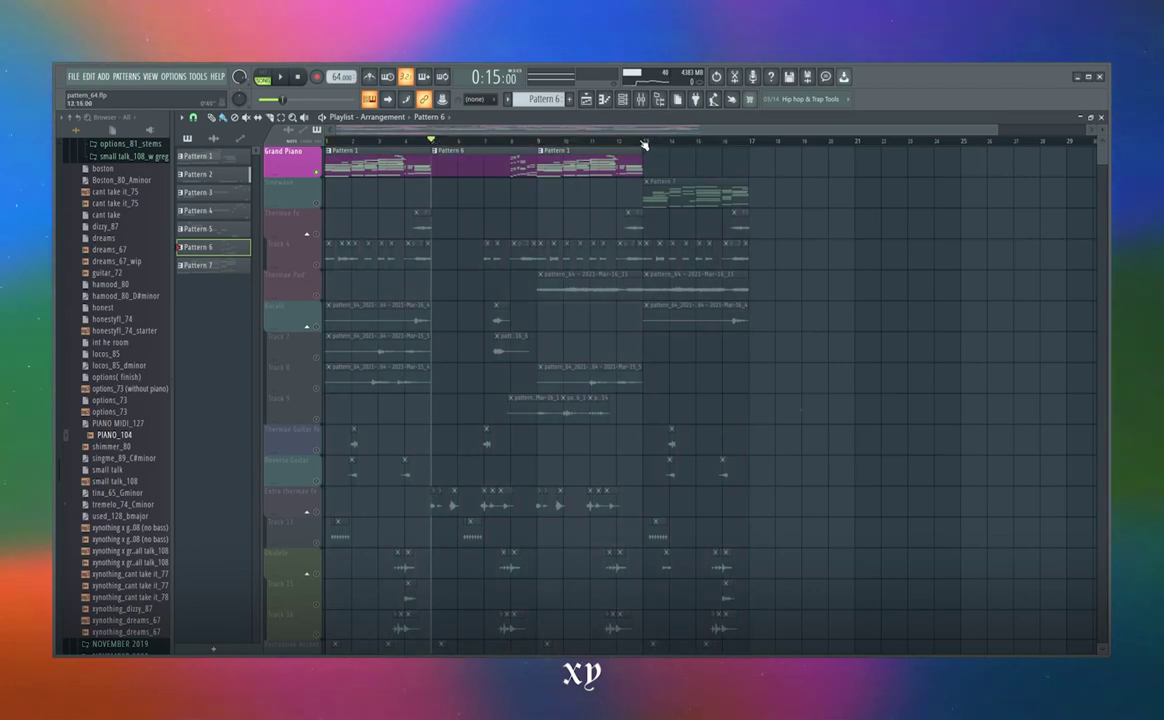
# Open the Keyscape instrument used by Pattern 1 and examine the effects on its mixer insert, including ShaperBox2.
pyautogui.doubleClick(588, 155)
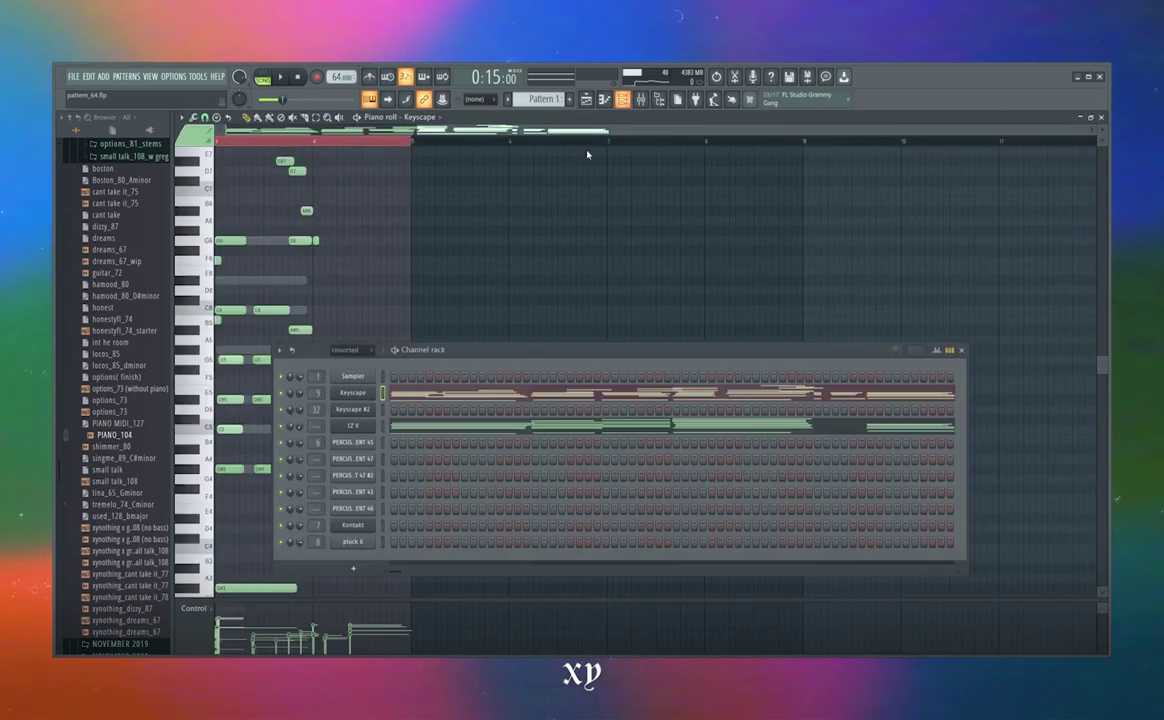
pyautogui.click(381, 392)
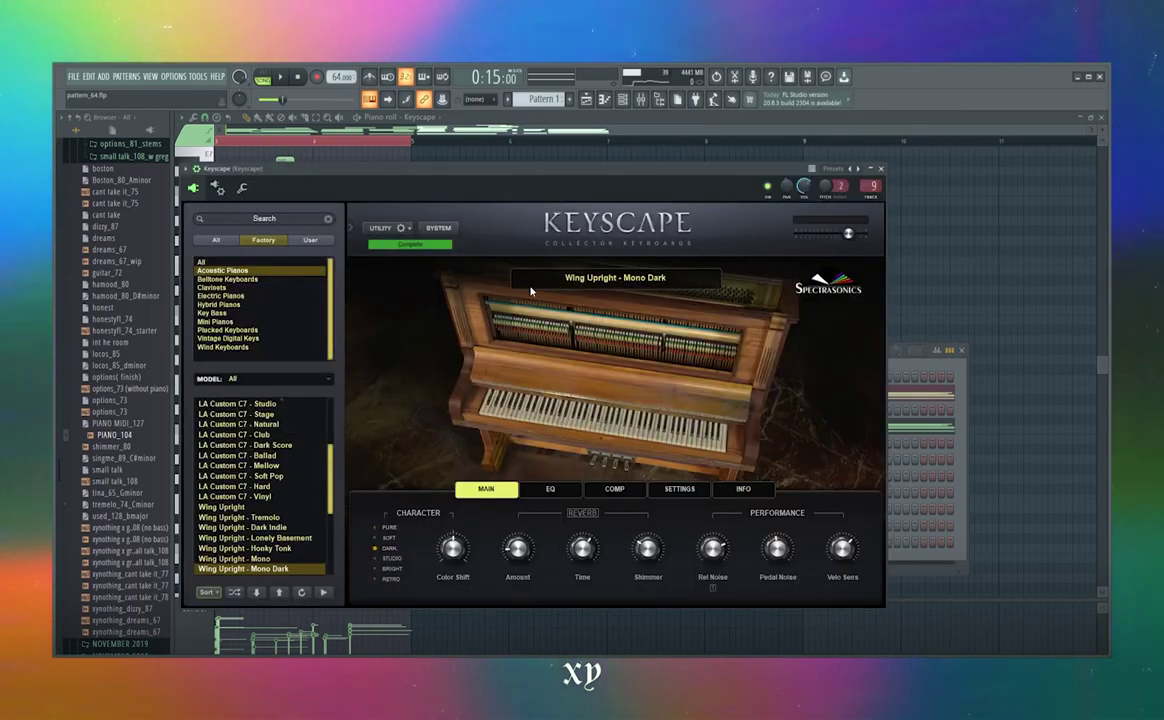
pyautogui.press('F9')
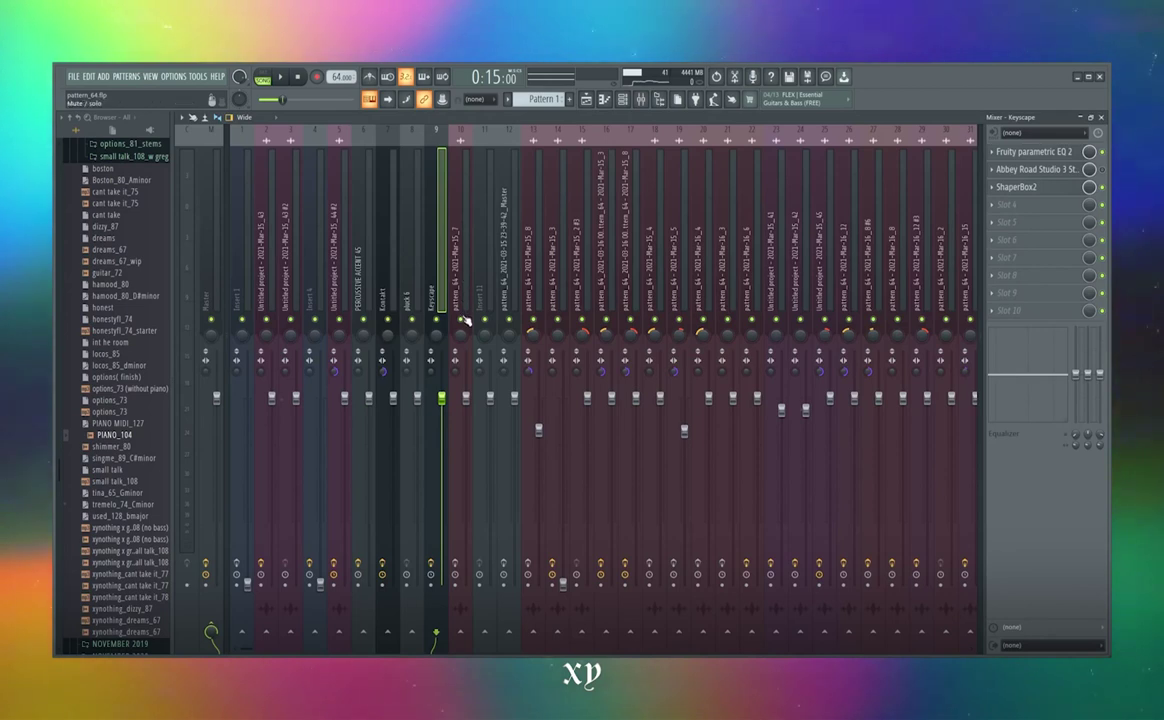
pyautogui.click(1034, 151)
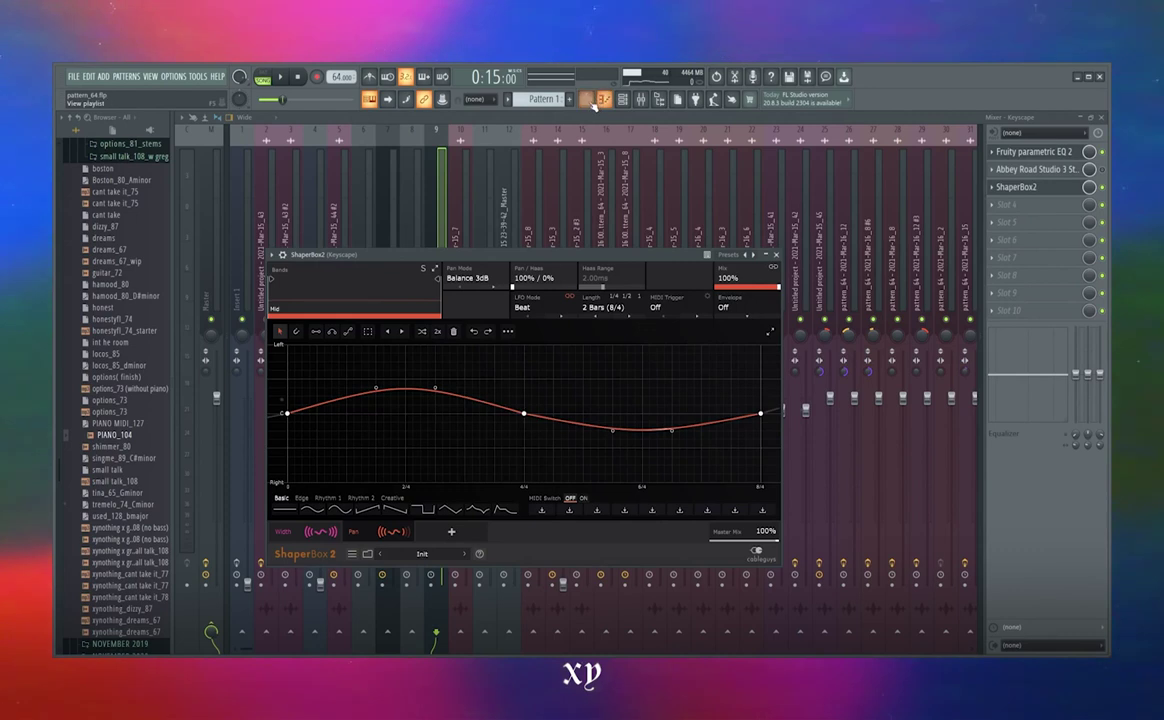
# Return to the playlist and play the soloed Sinewave track from bar 13.
pyautogui.click(589, 101)
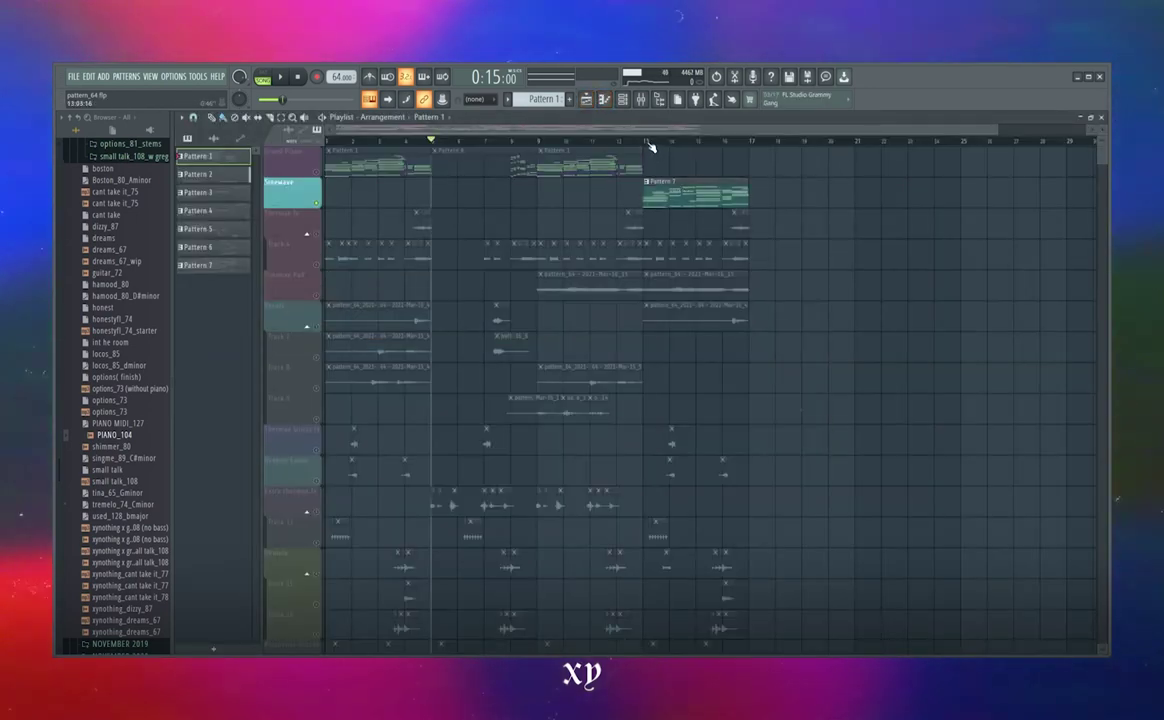
pyautogui.click(647, 142)
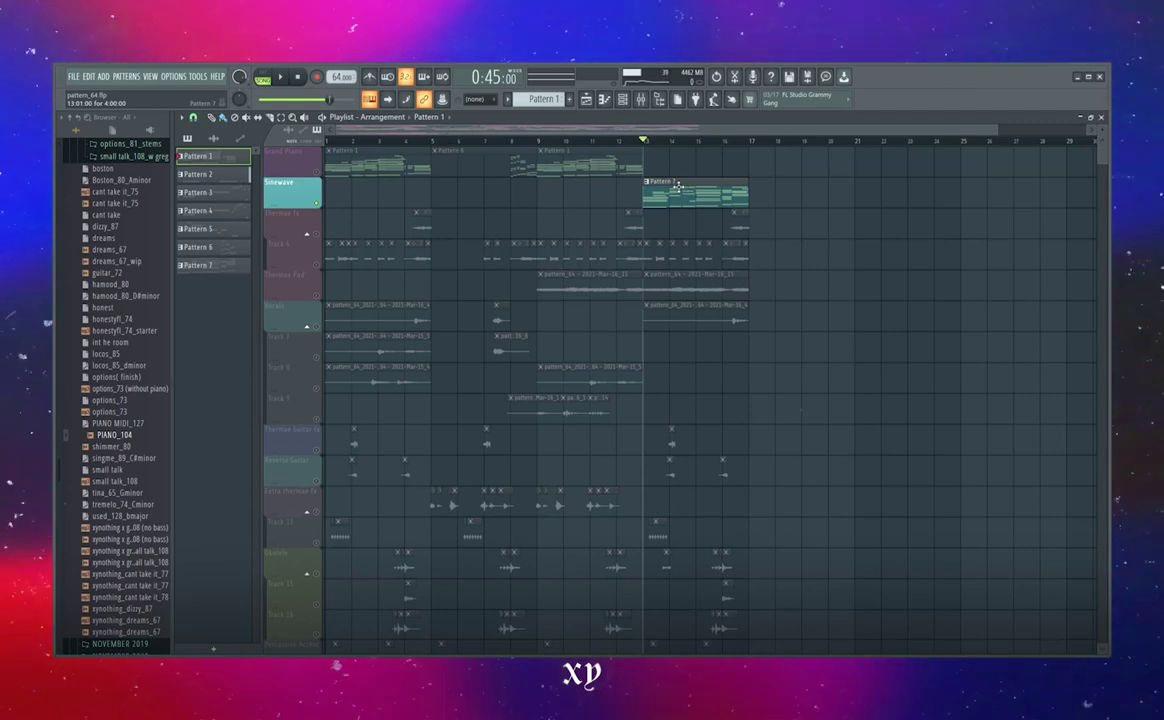
pyautogui.press('space')
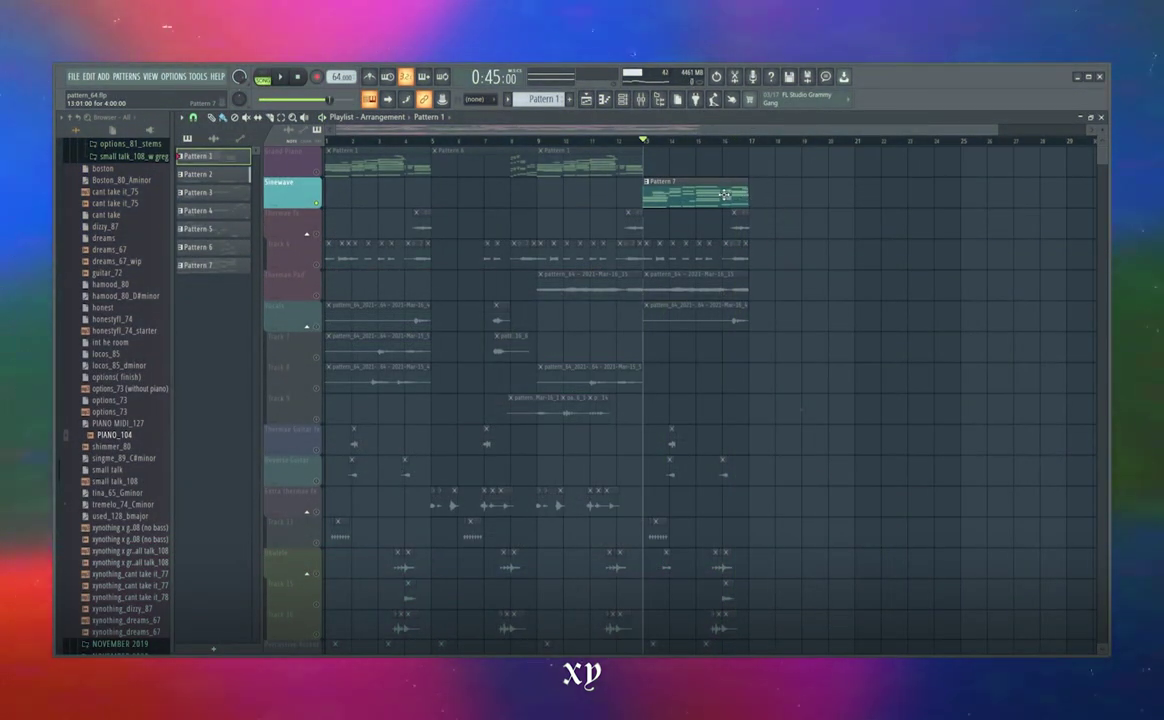
# Open the Pattern 7 clip of the Sinewave track in the piano roll and examine its chords.
pyautogui.doubleClick(727, 195)
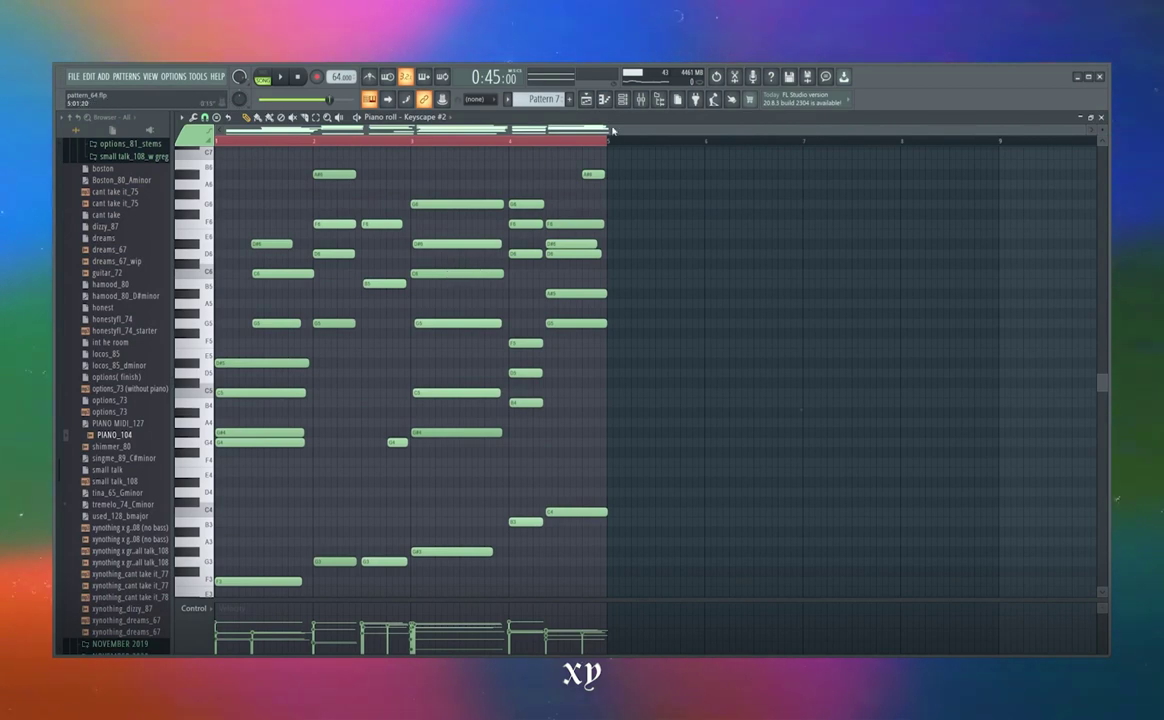
pyautogui.press('F7')
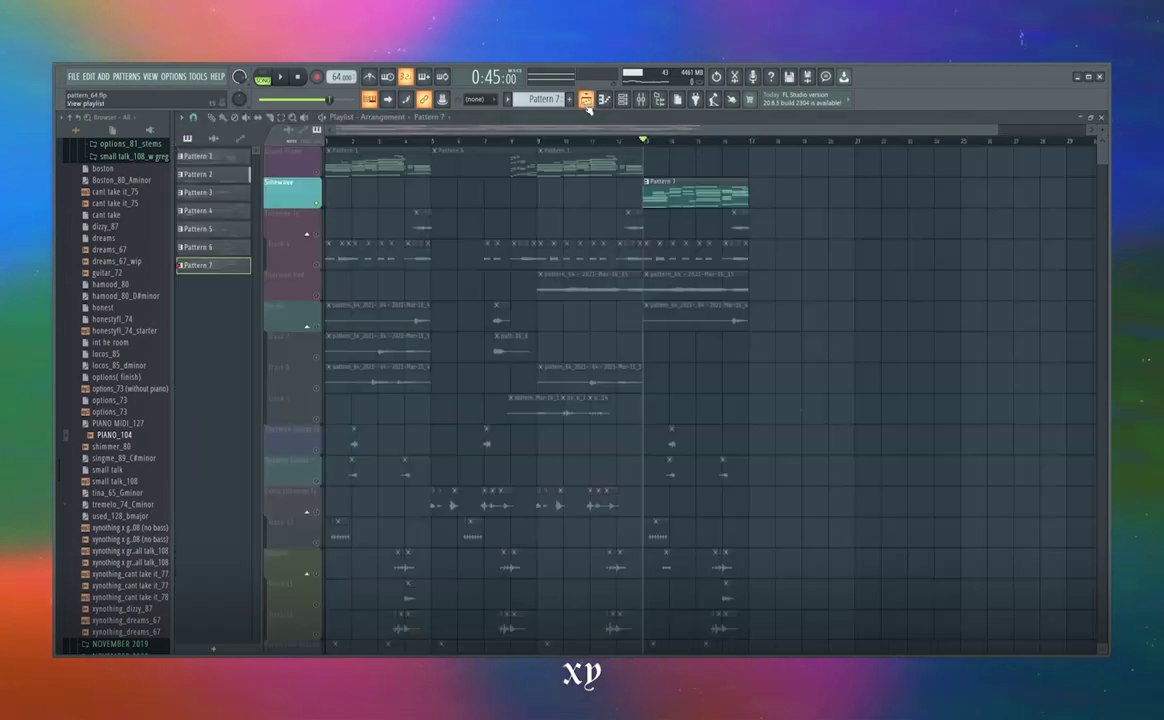
pyautogui.doubleClick(655, 189)
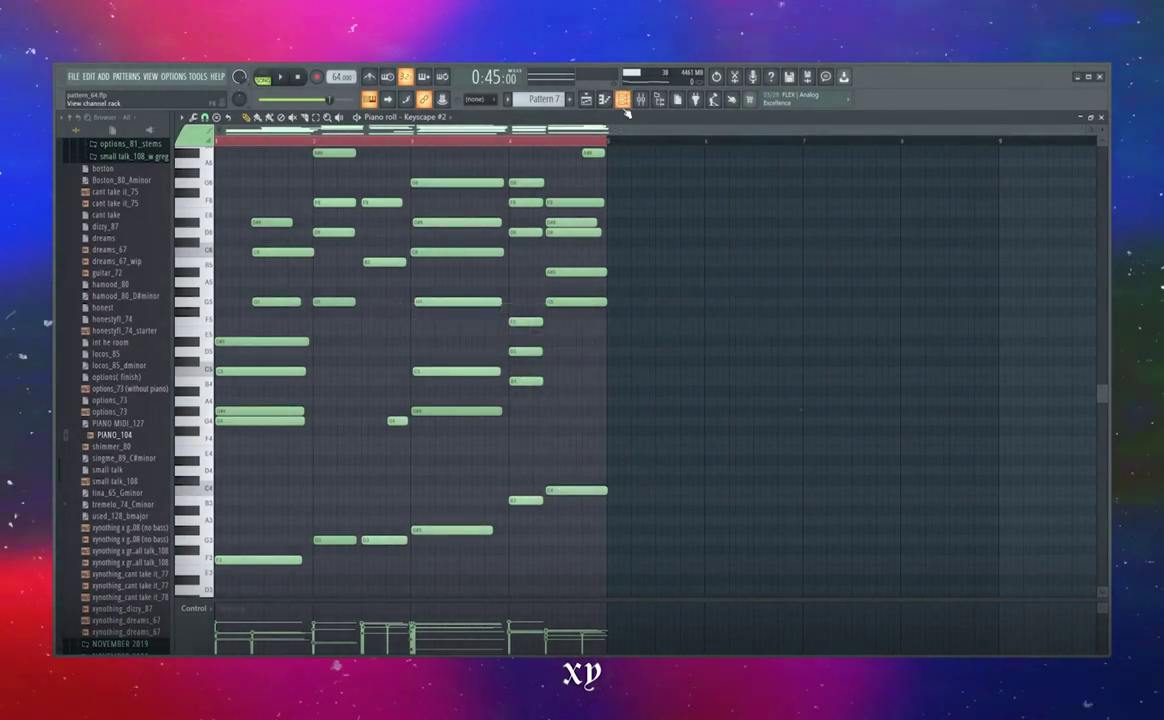
# Open ShaperBox2 on the Keyscape #2 mixer insert and examine its Width, Volume, Filter and Pan curves.
pyautogui.click(624, 104)
pyautogui.click(367, 410)
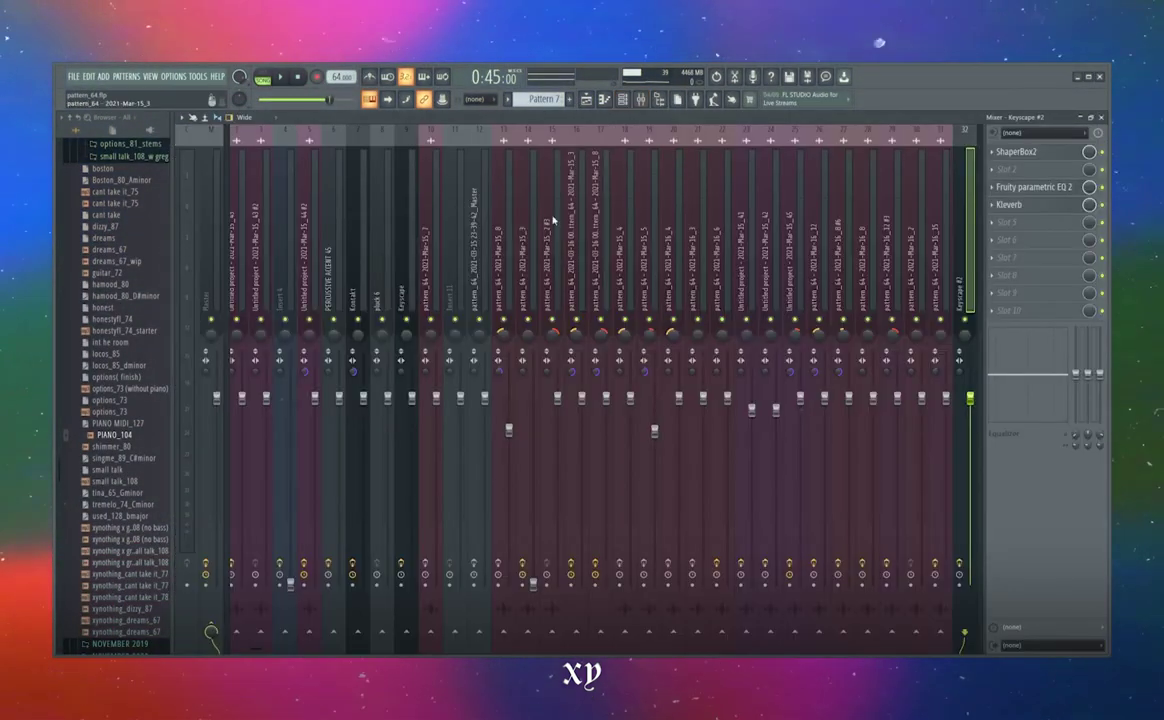
pyautogui.click(995, 153)
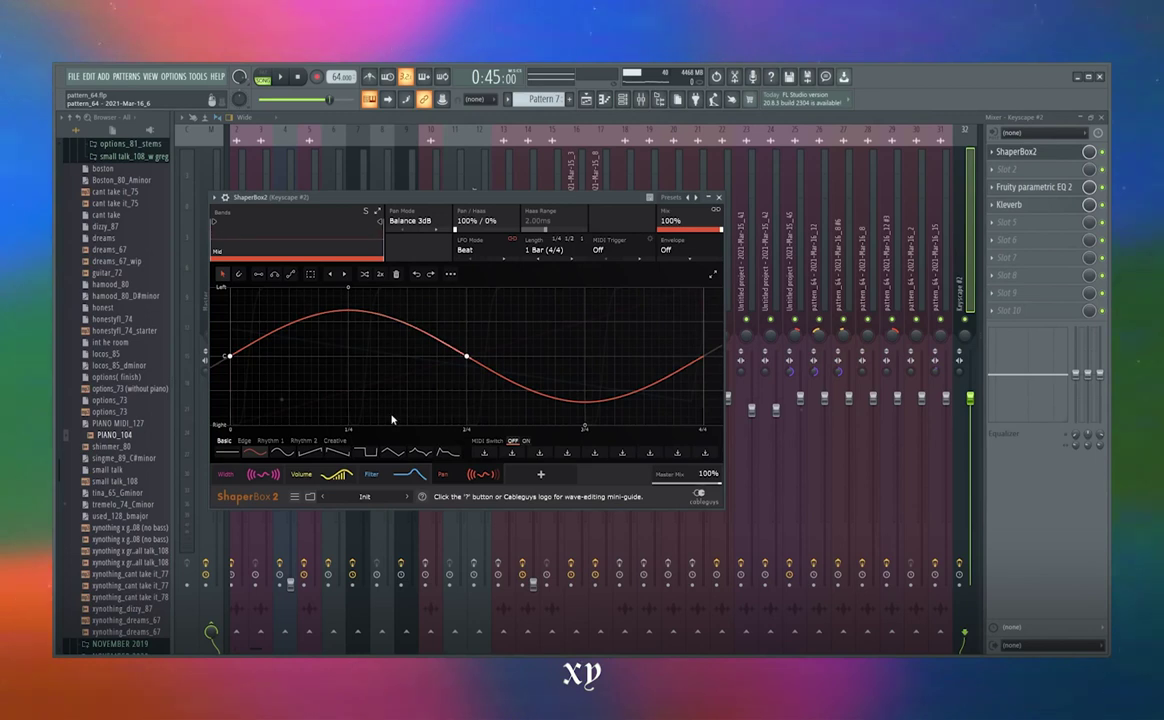
pyautogui.click(258, 481)
pyautogui.click(321, 456)
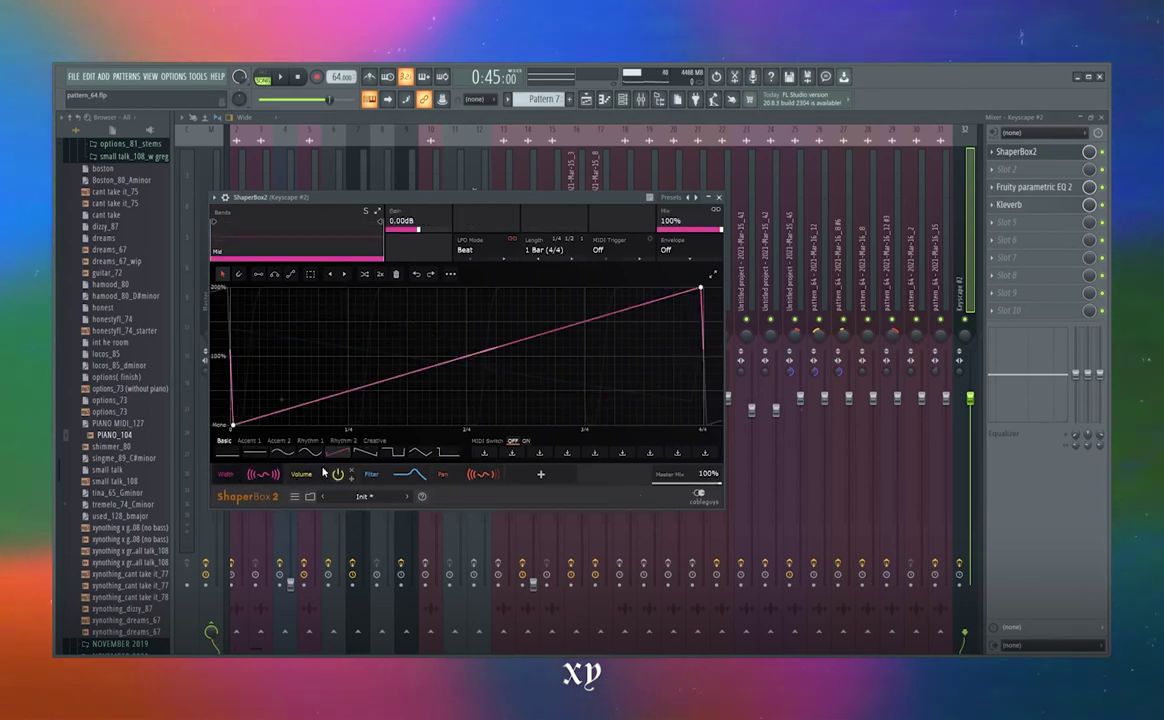
pyautogui.click(336, 474)
pyautogui.click(408, 474)
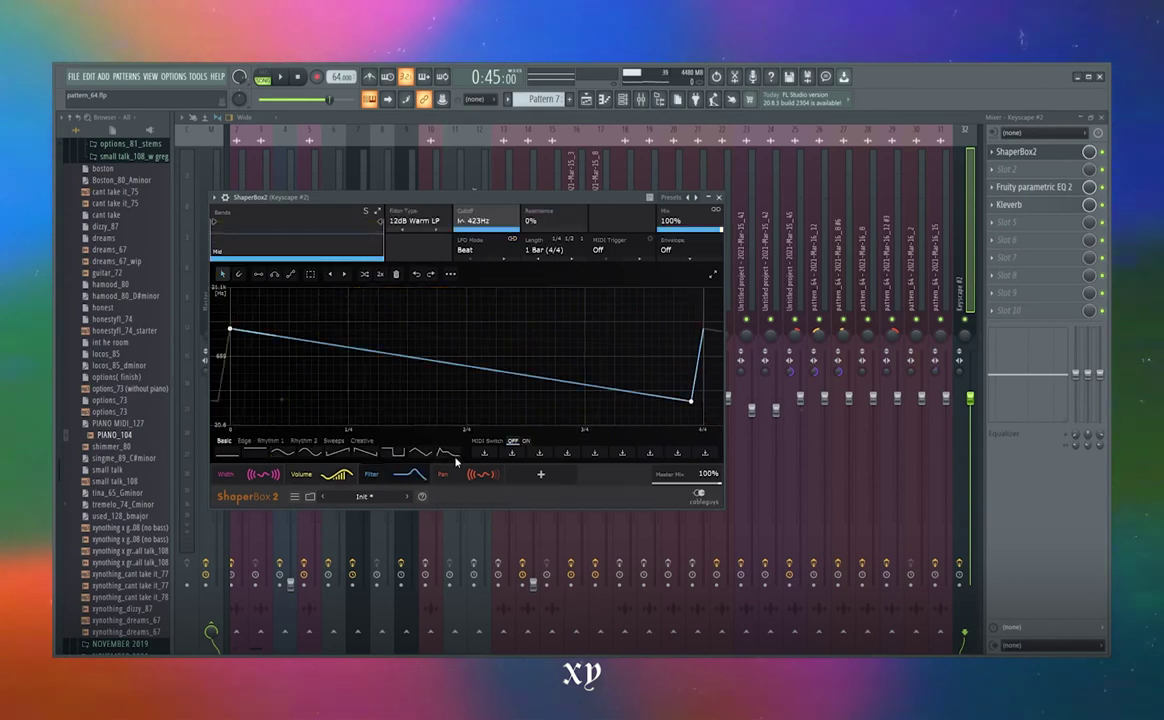
pyautogui.click(445, 474)
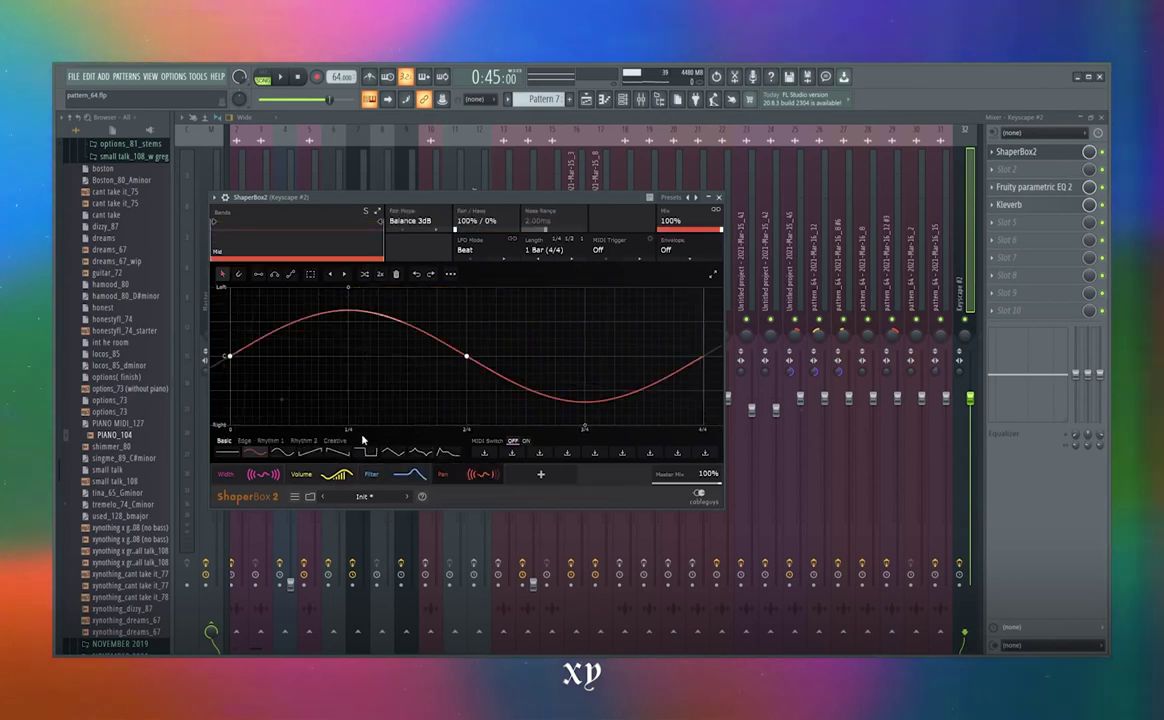
pyautogui.click(250, 476)
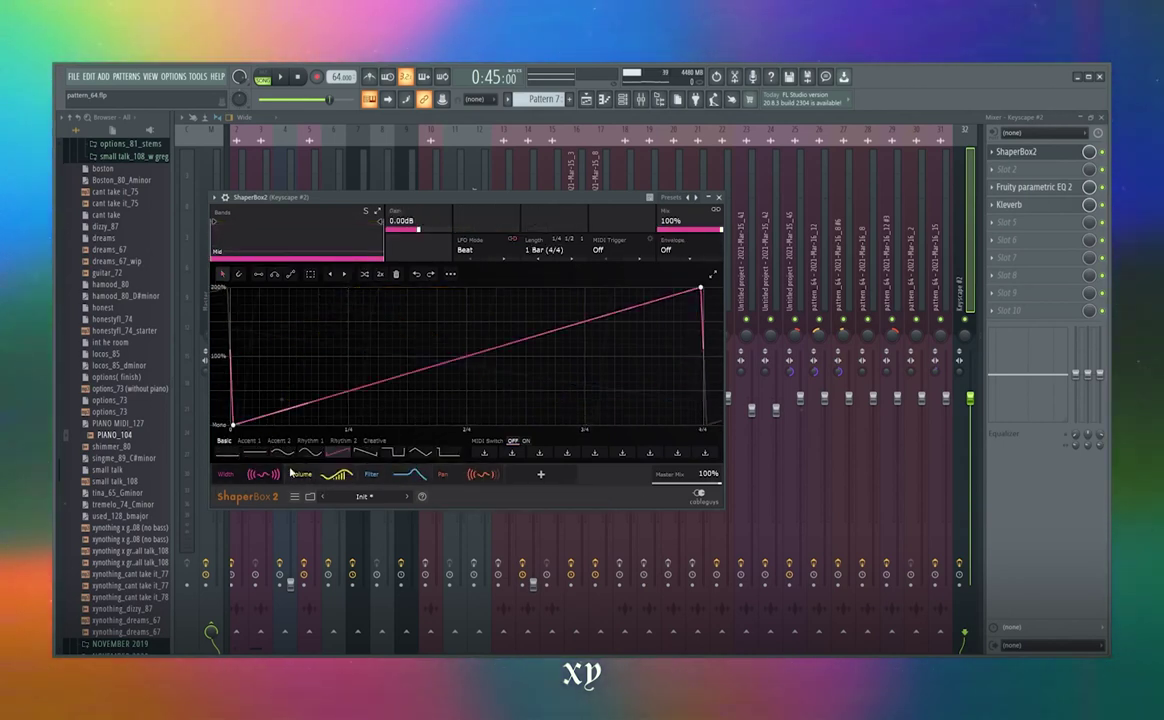
# Examine the Fruity Parametric EQ 2 and Kleverb settings on the Keyscape #2 insert.
pyautogui.click(1016, 190)
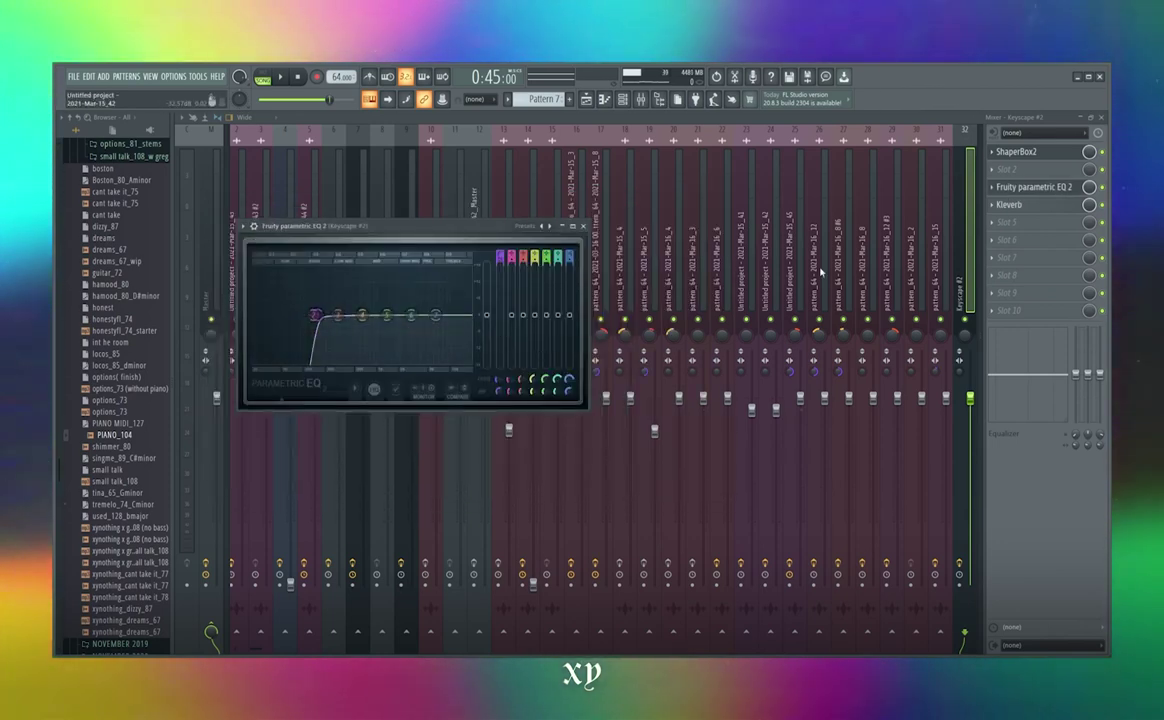
pyautogui.click(1062, 190)
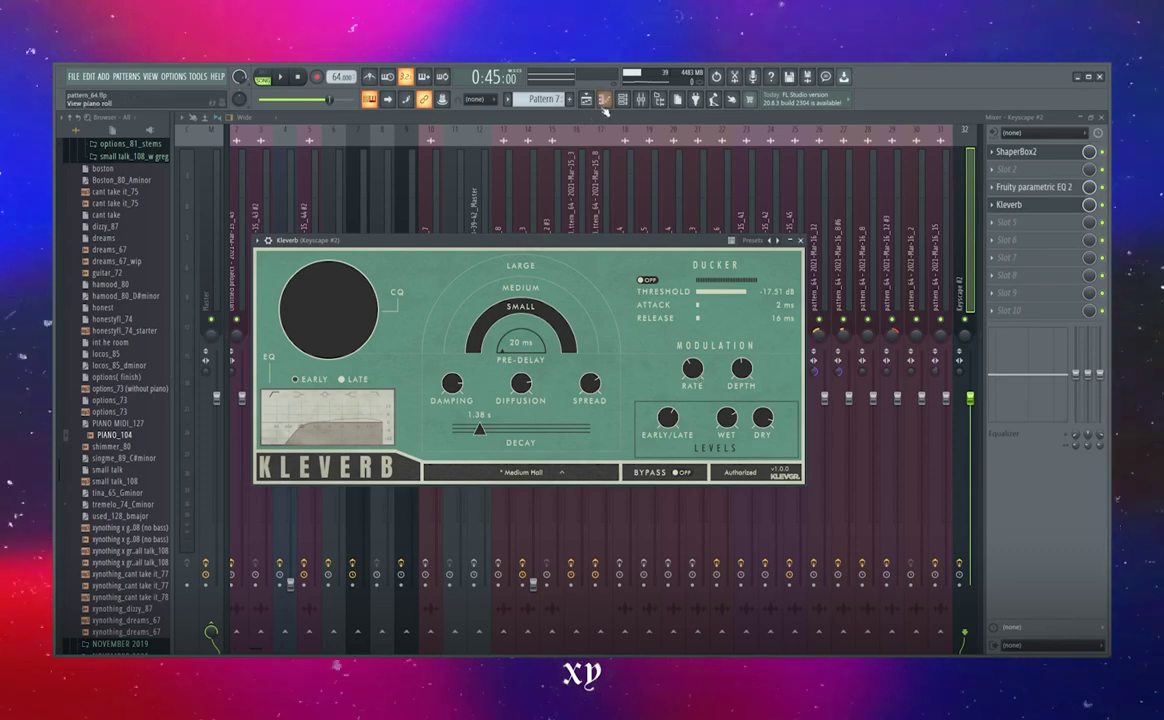
# Solo the Thermae fx track together with Track 4 in the playlist and play their clips from the opening bars.
pyautogui.press('F5')
pyautogui.click(320, 263)
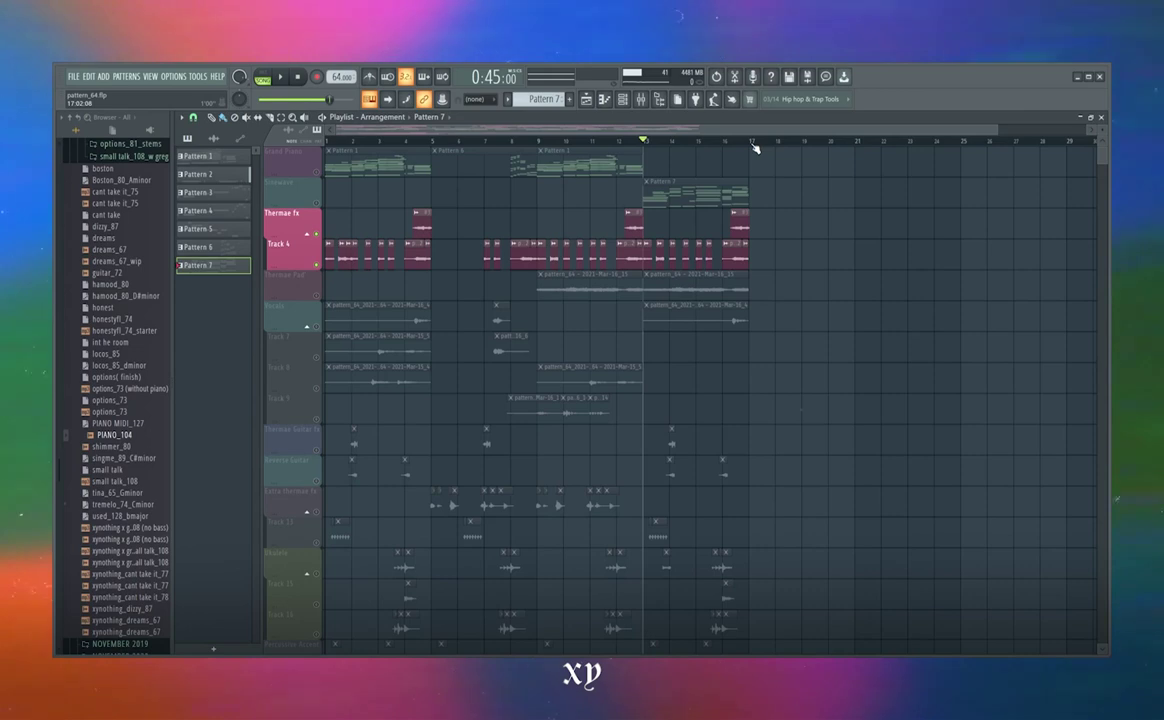
pyautogui.click(364, 148)
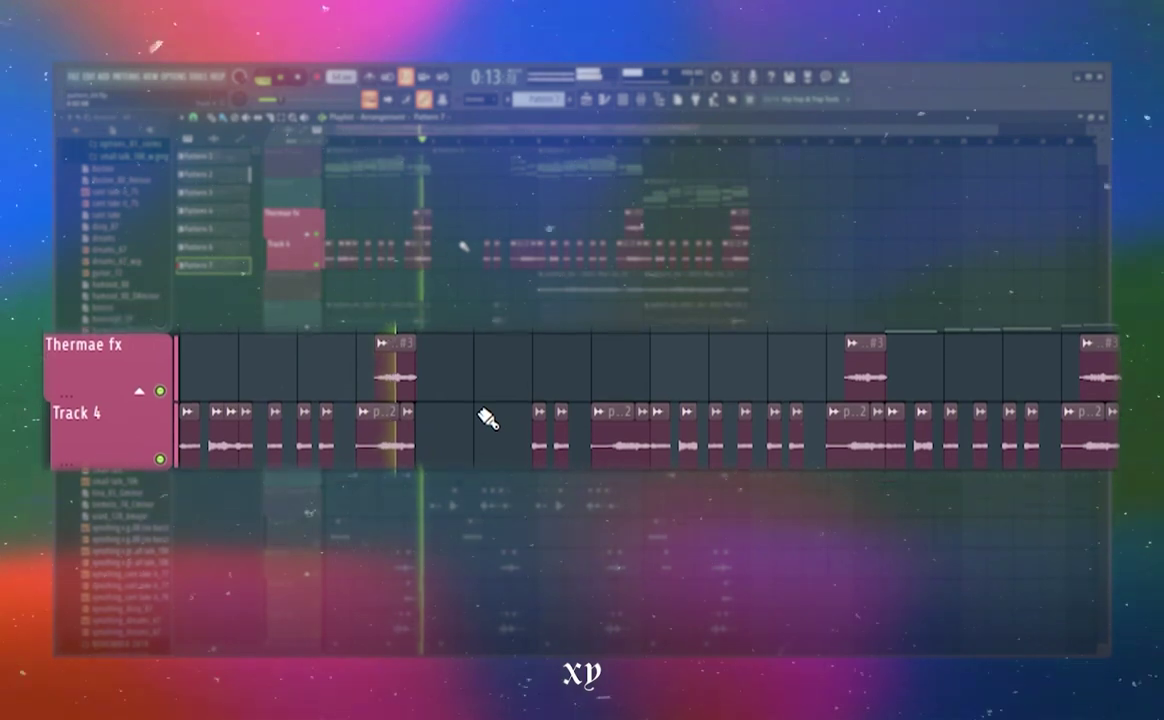
pyautogui.press('space')
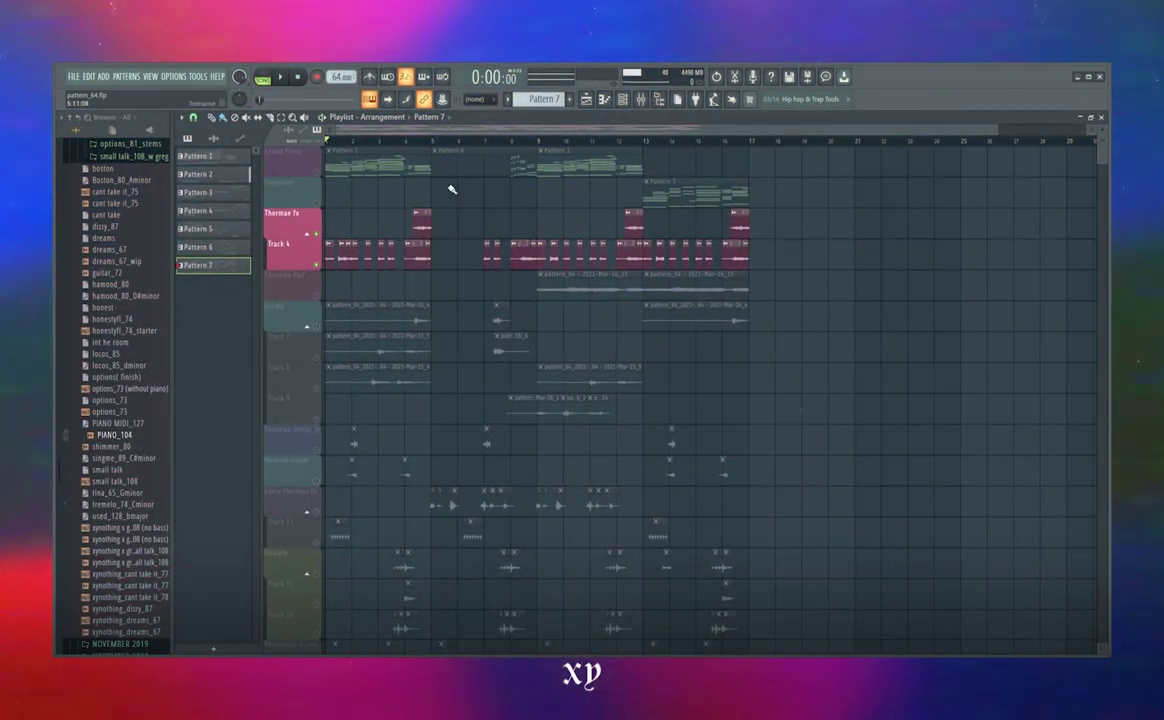
# Select bars 1 to 4 in the playlist, and extend the time selection over the whole arrangement with no clips selected.
pyautogui.moveTo(433, 139); pyautogui.dragTo(318, 137)
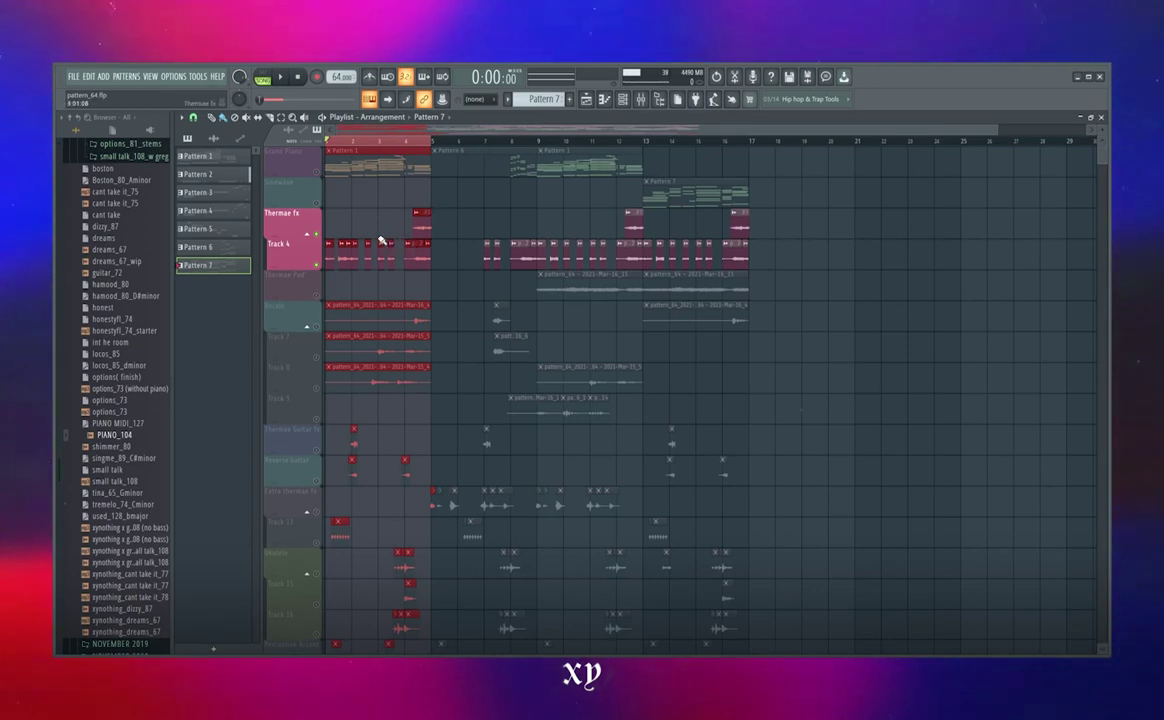
pyautogui.click(476, 237)
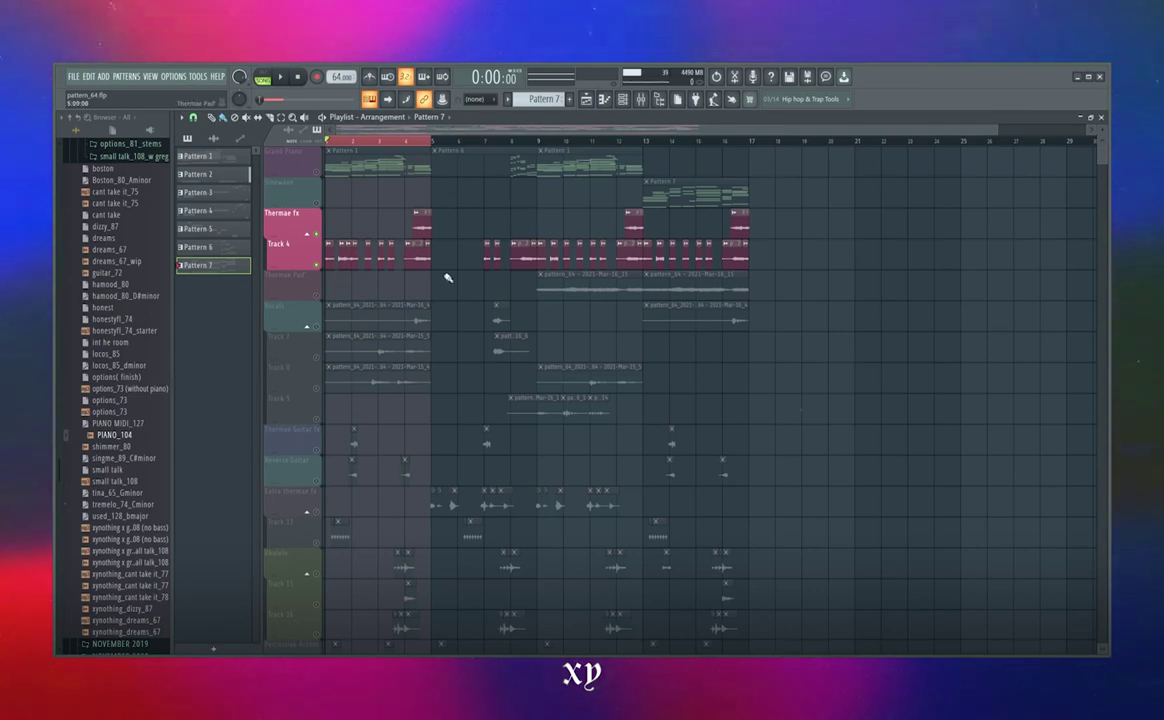
pyautogui.hotkey('ctrl', 'a')
pyautogui.hotkey('ctrl', 'd')
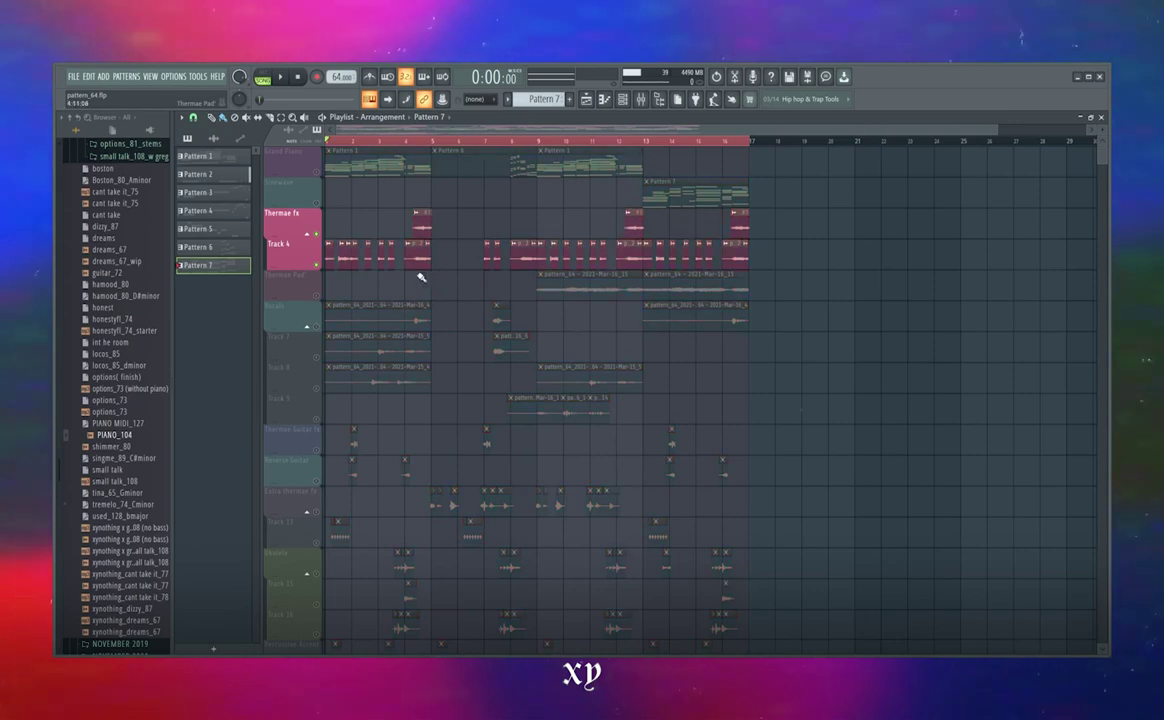
# Insert a new track above Thermae Pad and place a pattern_64 - 2021-Mar-15_2 audio clip on it at bar 6.
pyautogui.rightClick(310, 290)
pyautogui.click(346, 286)
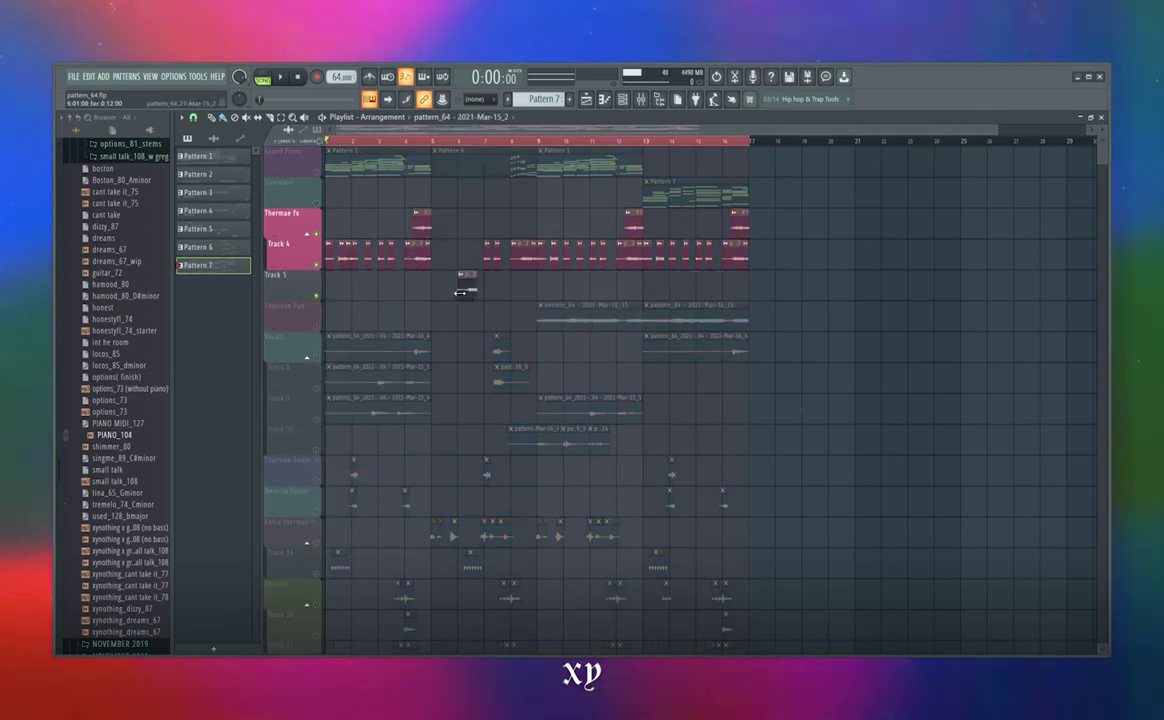
# Move the pattern_64 - 2021-Mar-15_2 clip on Track 5 to bar 1, extend it to its full length, and solo Track 5.
pyautogui.moveTo(441, 292); pyautogui.dragTo(378, 292)
pyautogui.moveTo(479, 290); pyautogui.dragTo(750, 285)
pyautogui.moveTo(386, 276); pyautogui.dragTo(333, 275)
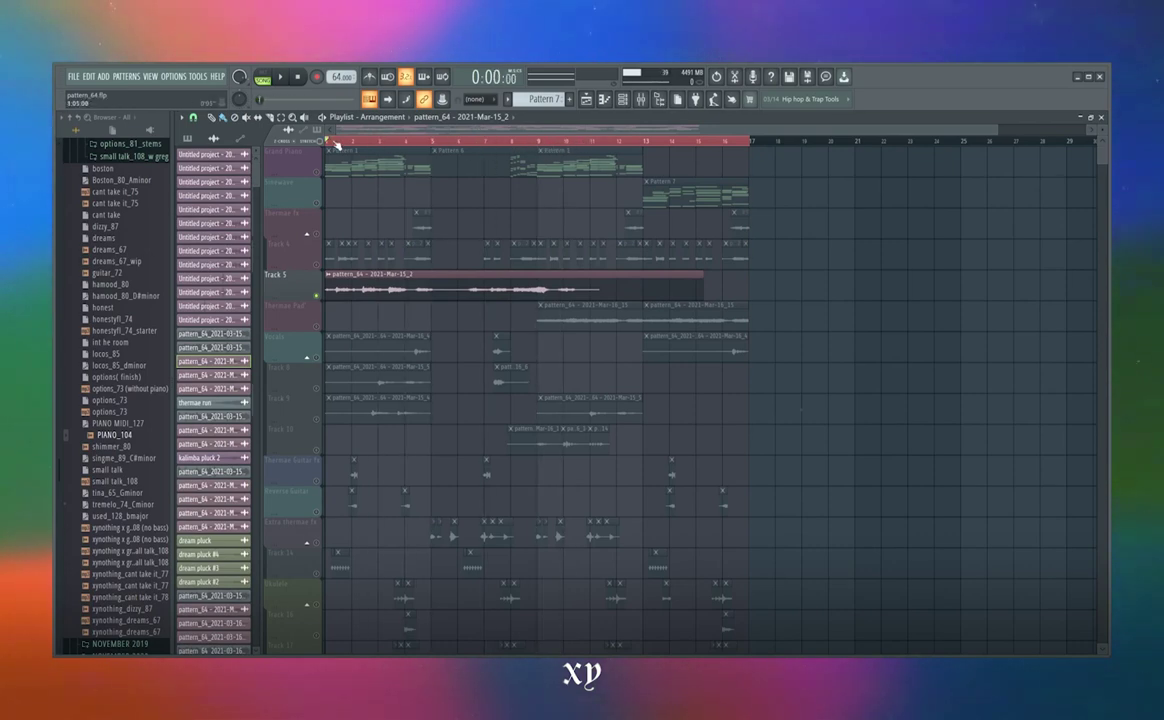
# Clear the selection of all playlist clips, and undo the clip placement on Track 5.
pyautogui.hotkey('ctrl', 'a')
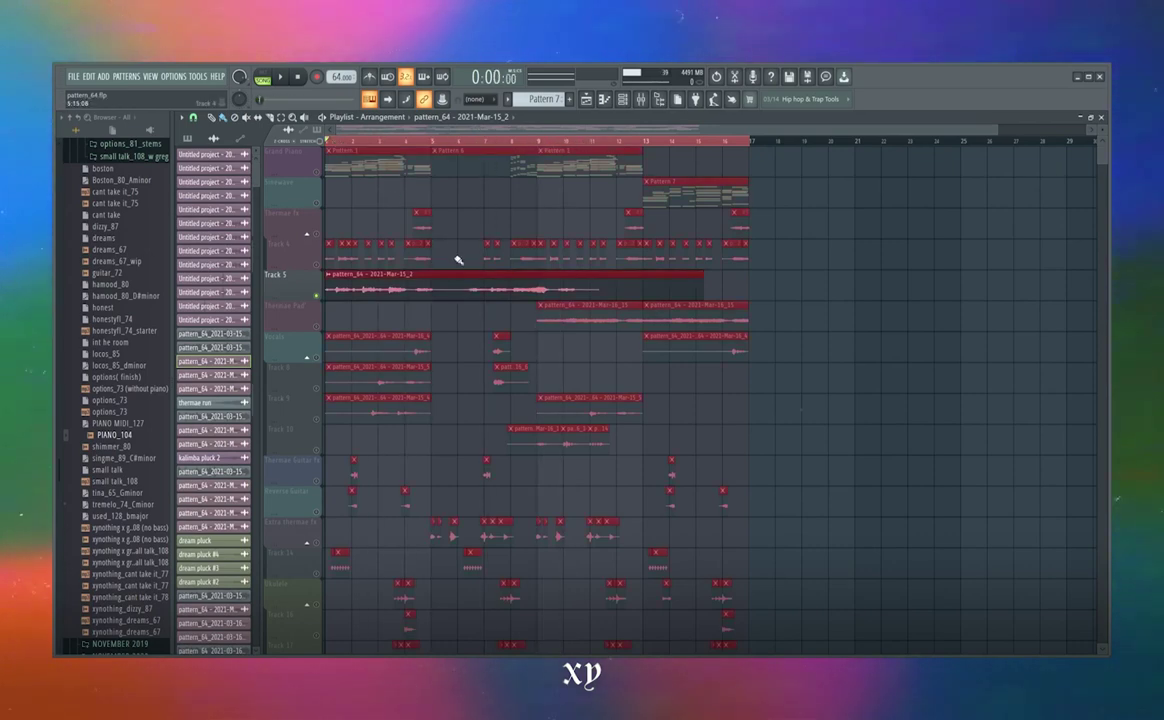
pyautogui.click(461, 311)
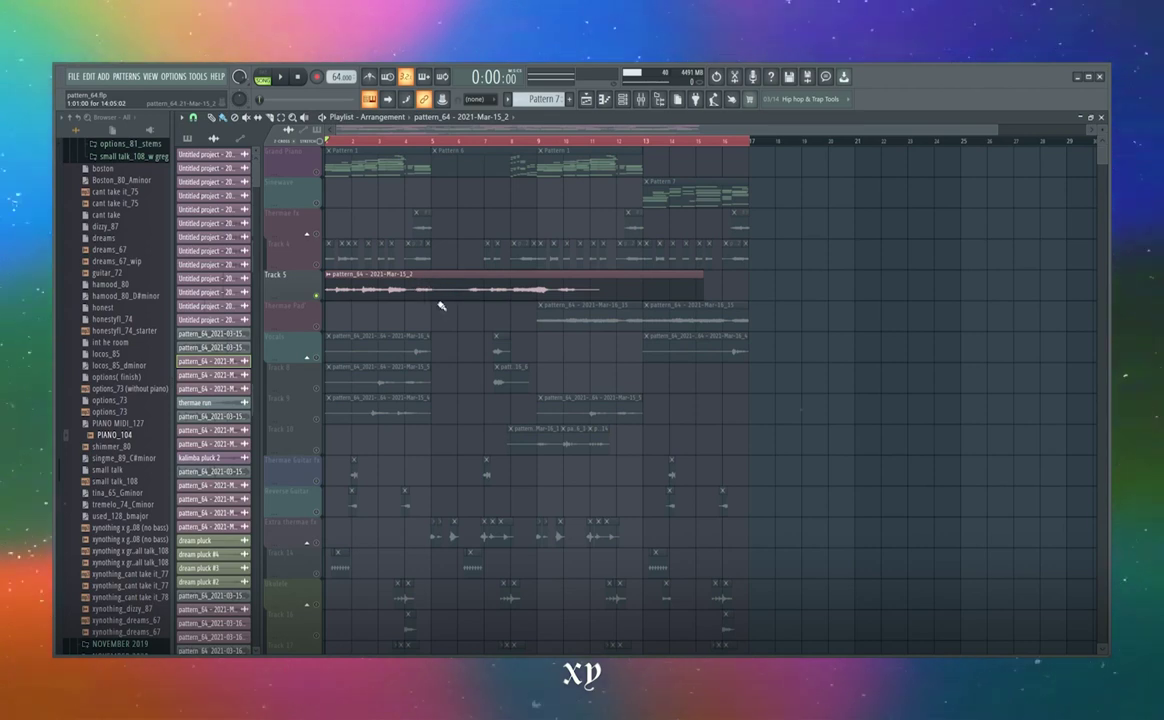
pyautogui.hotkey('ctrl', 'z')
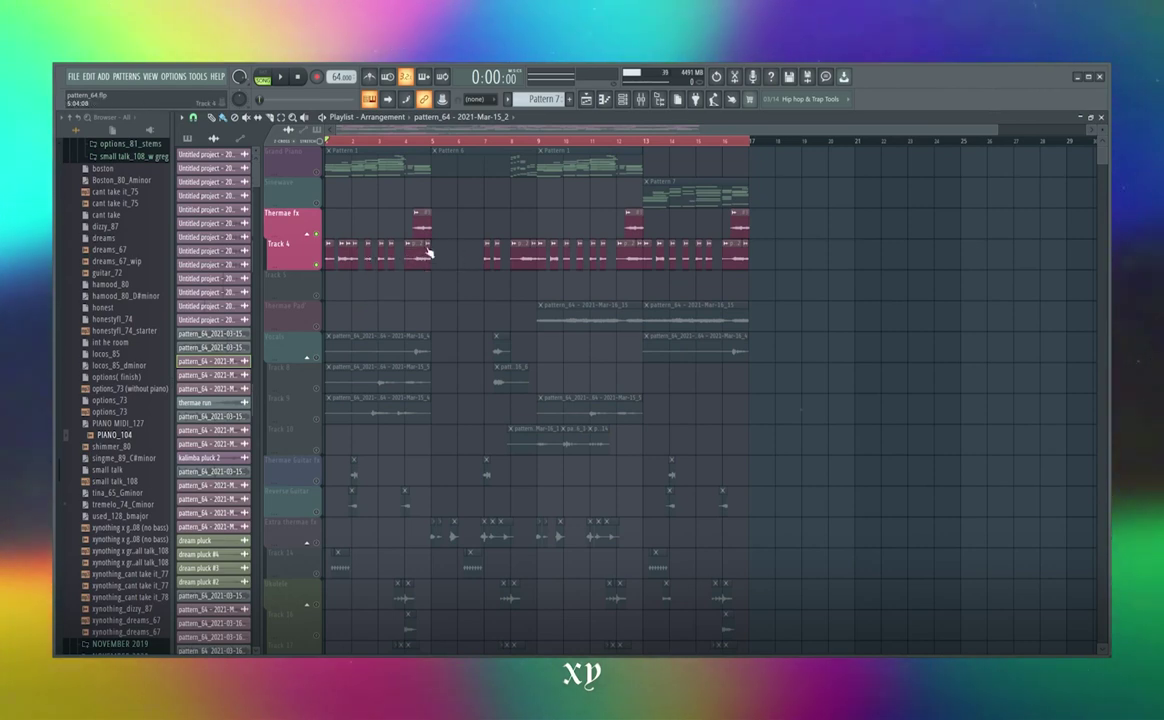
# Solo the Thermae Pad track and play its clips from bar 9.
pyautogui.click(310, 316)
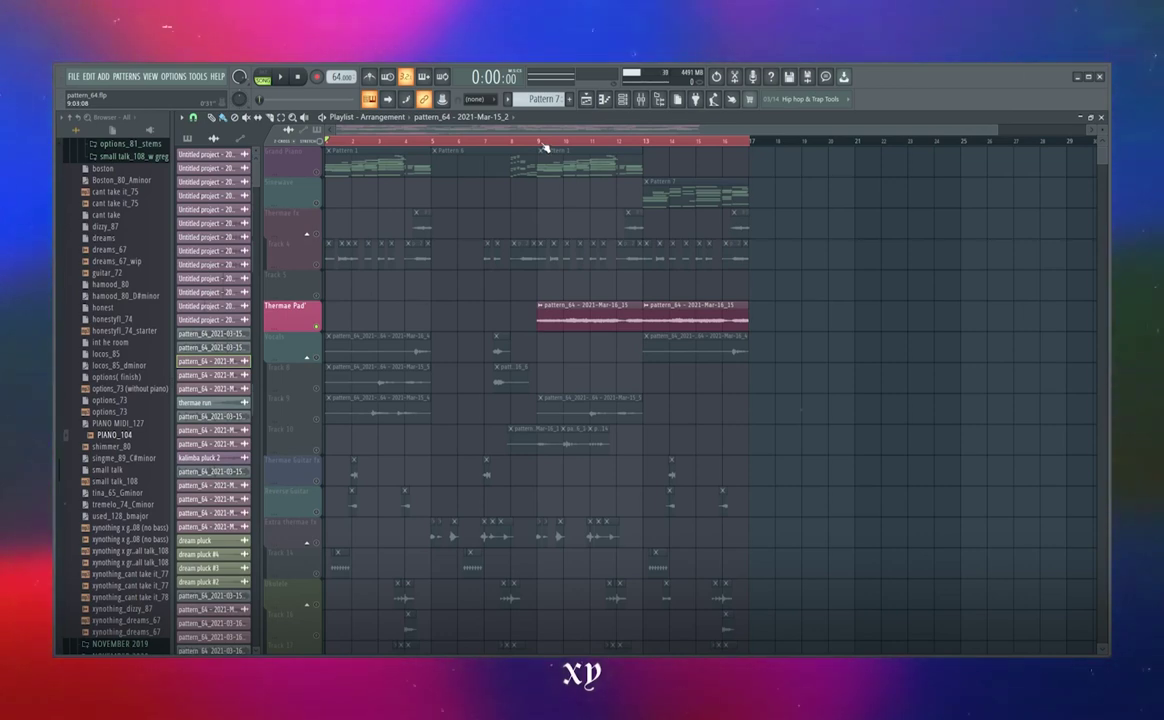
pyautogui.click(545, 147)
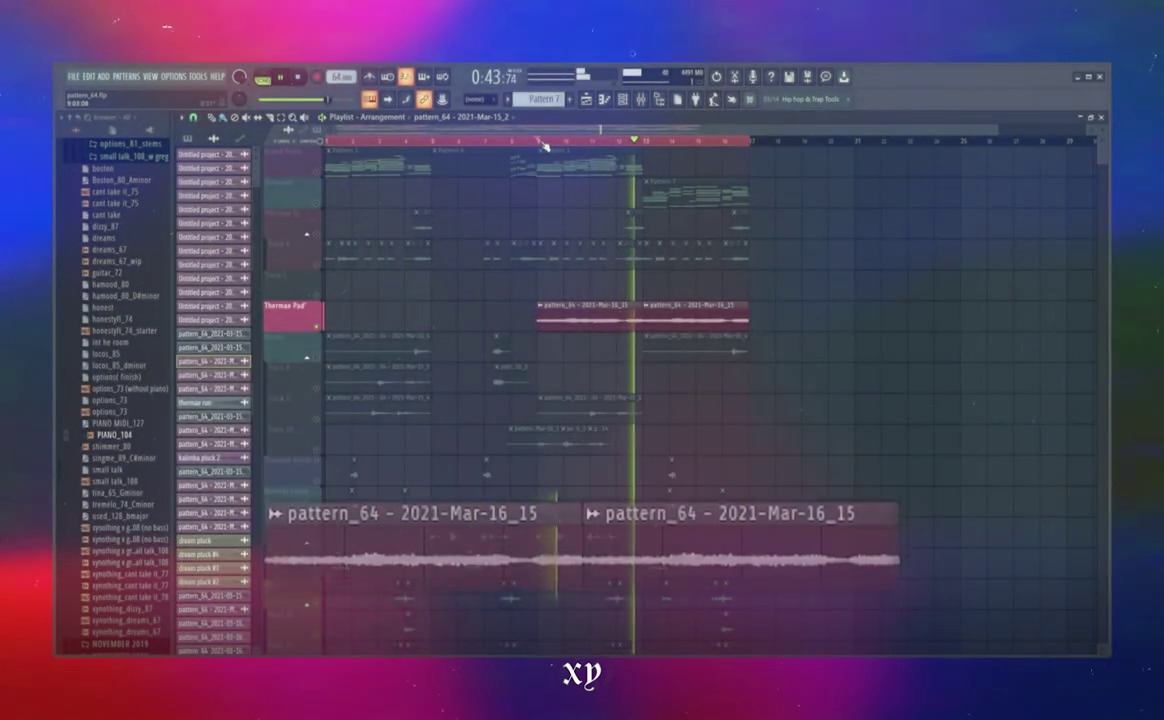
pyautogui.press('space')
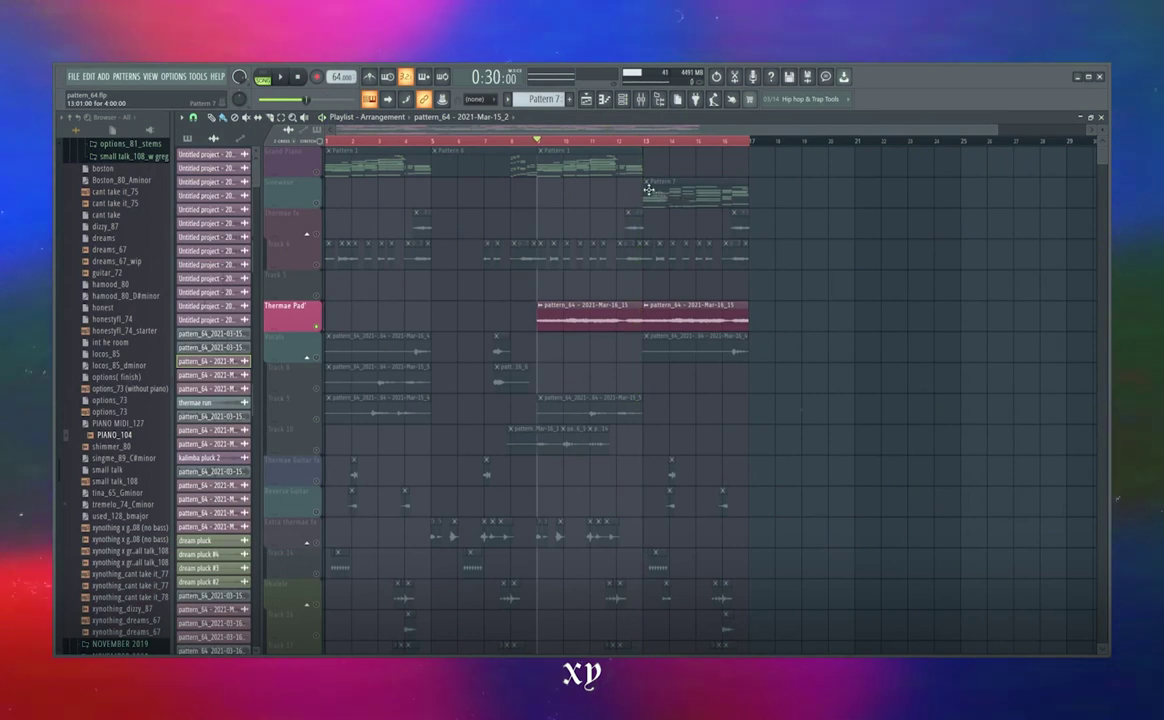
# Bring the Grand Piano track in alongside the soloed Thermae Pad and play both from bar 12.
pyautogui.scroll(3, 625, 148)
pyautogui.click(616, 139)
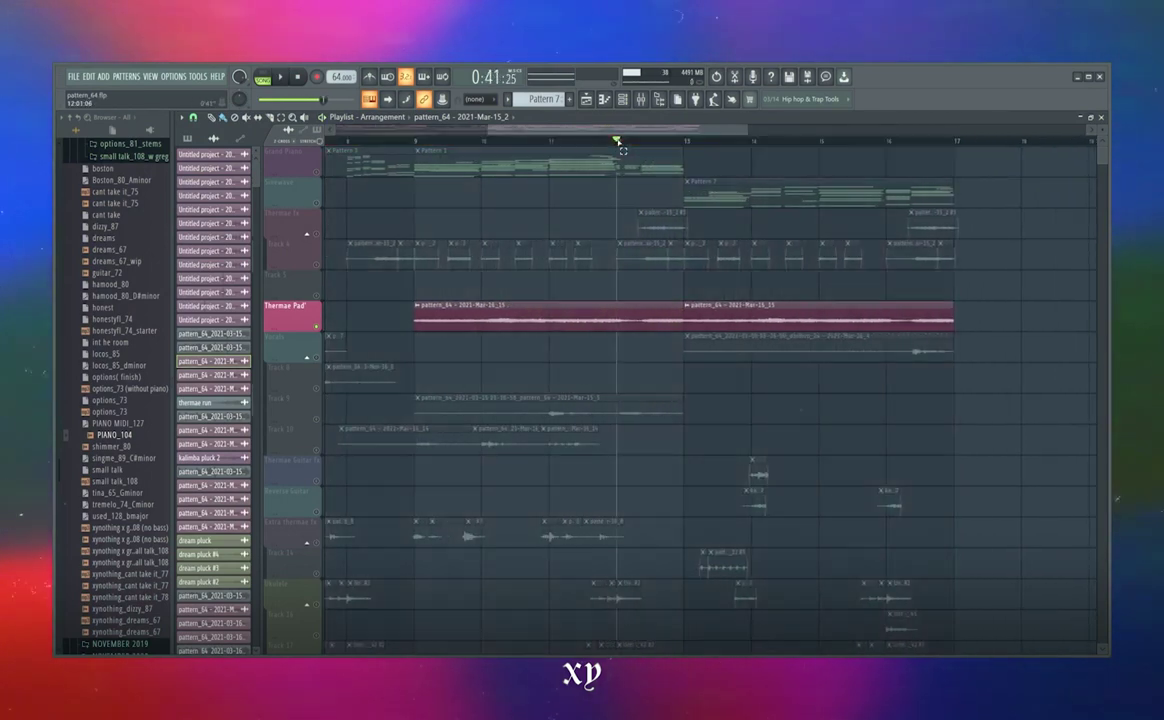
pyautogui.click(285, 155)
pyautogui.press('space')
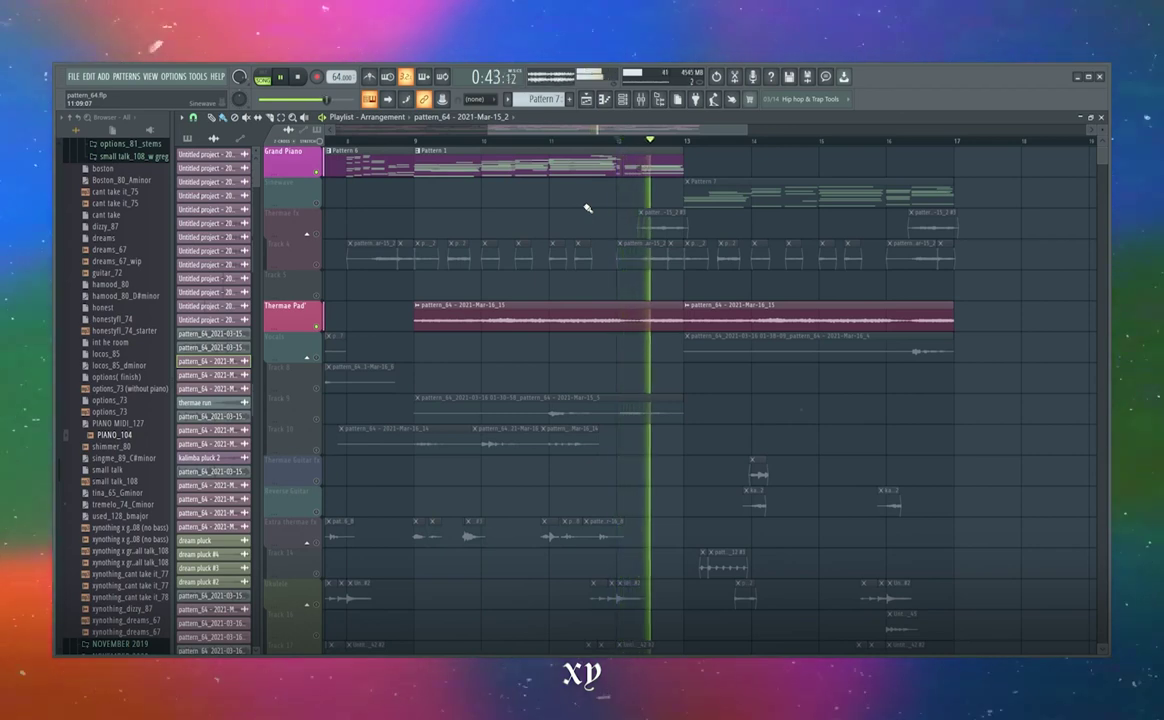
pyautogui.press('space')
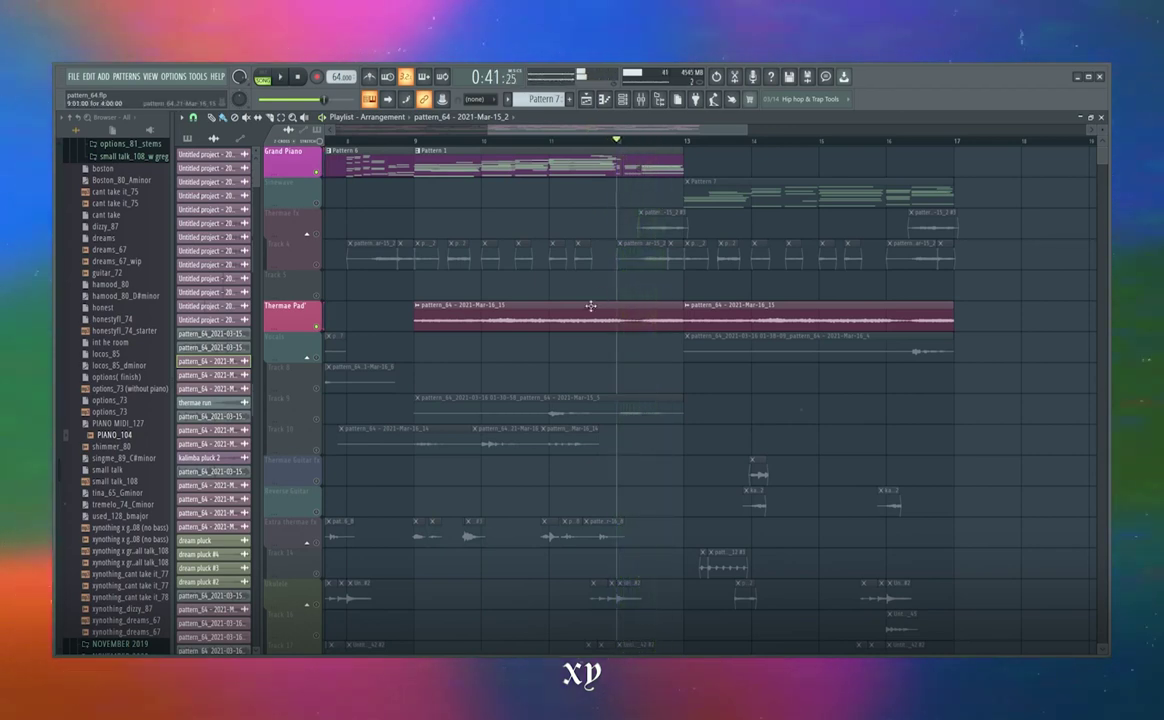
# Solo the Grand Piano track without Thermae Pad and play it briefly from bar 12.
pyautogui.rightClick(316, 328)
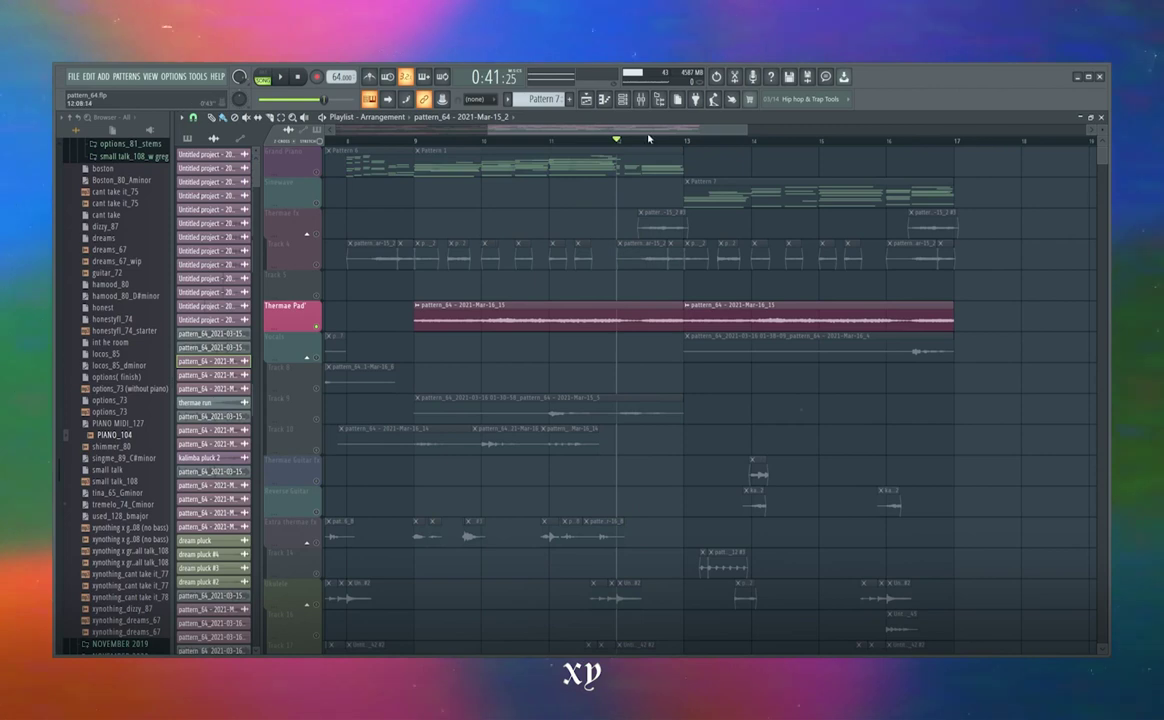
pyautogui.click(550, 141)
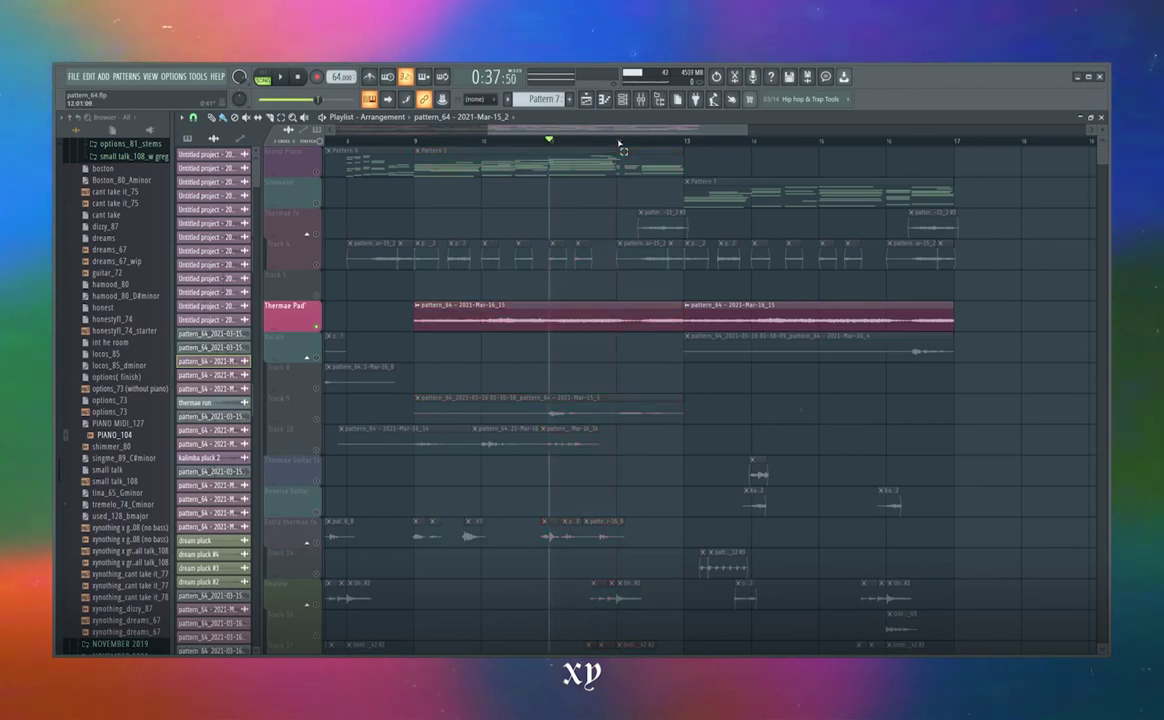
pyautogui.rightClick(317, 173)
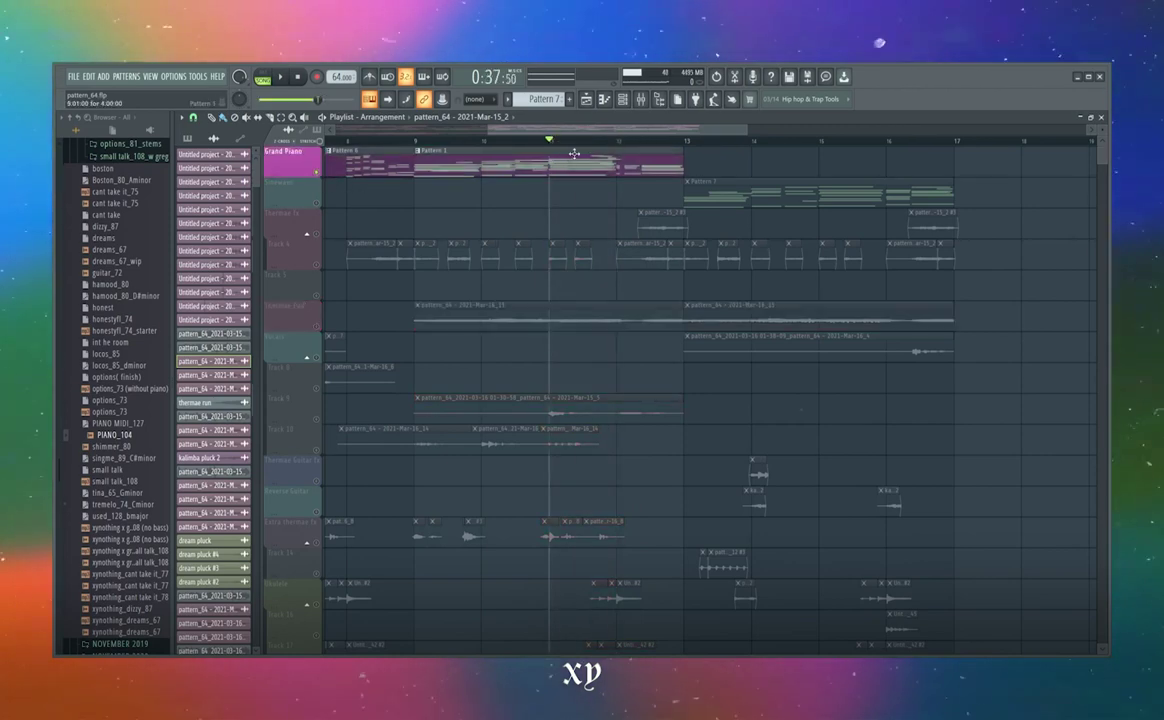
pyautogui.click(620, 142)
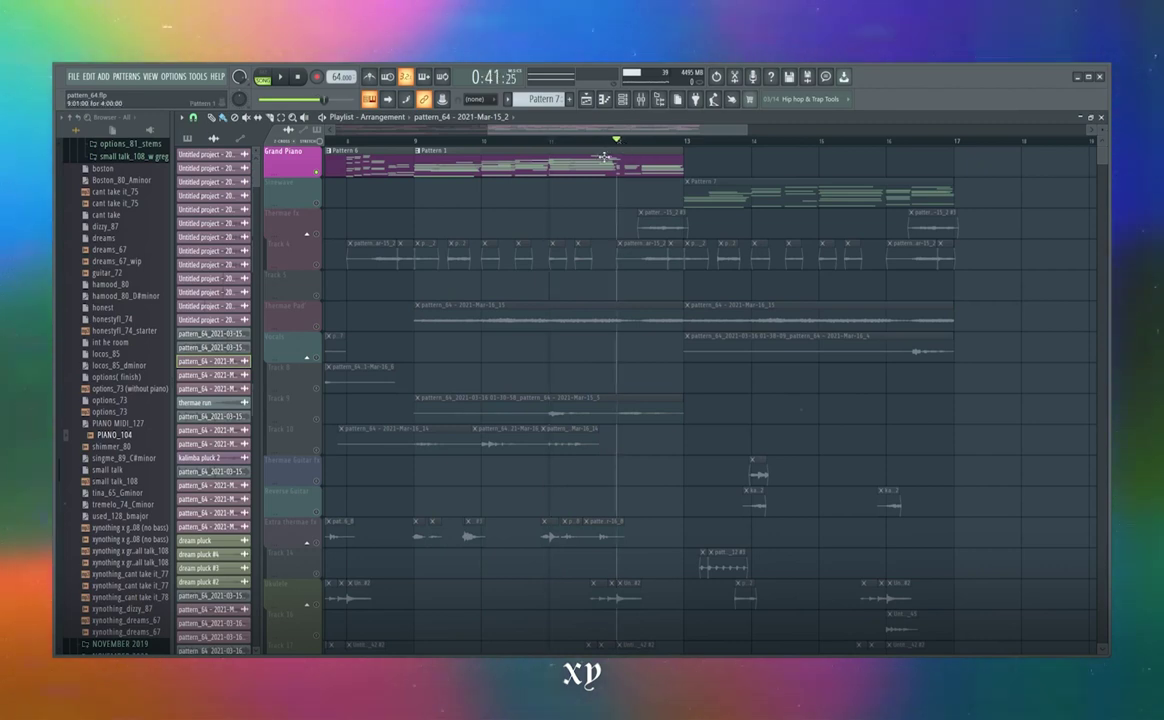
pyautogui.press('space')
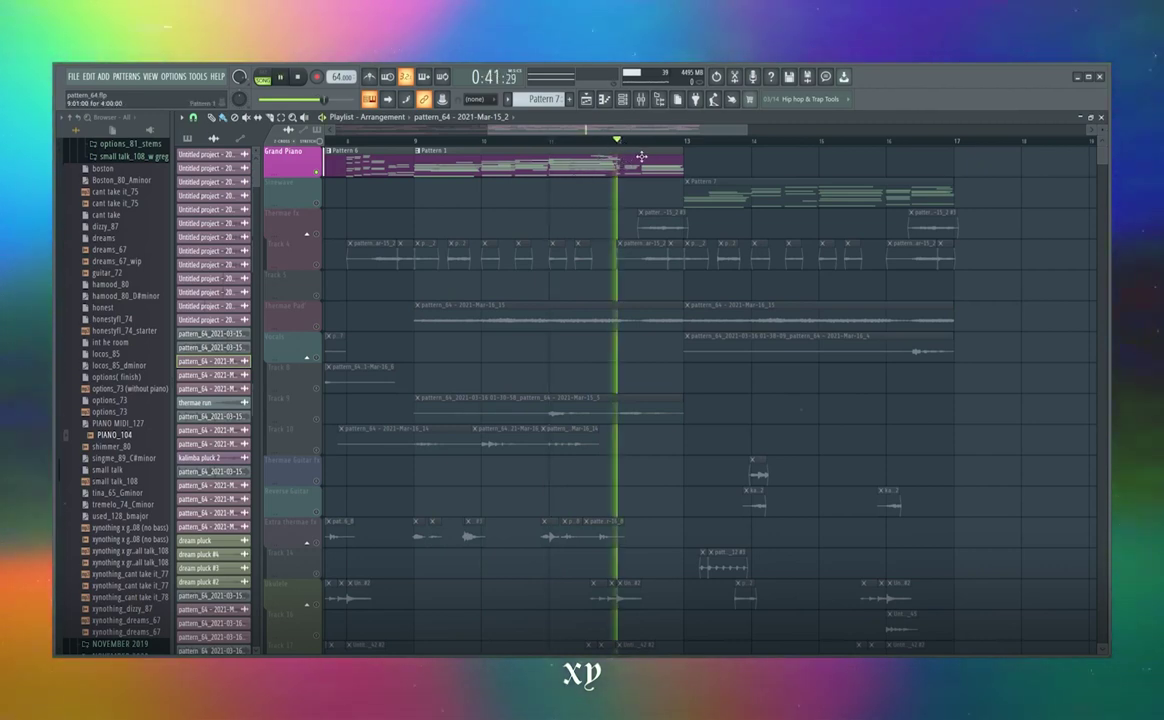
pyautogui.press('space')
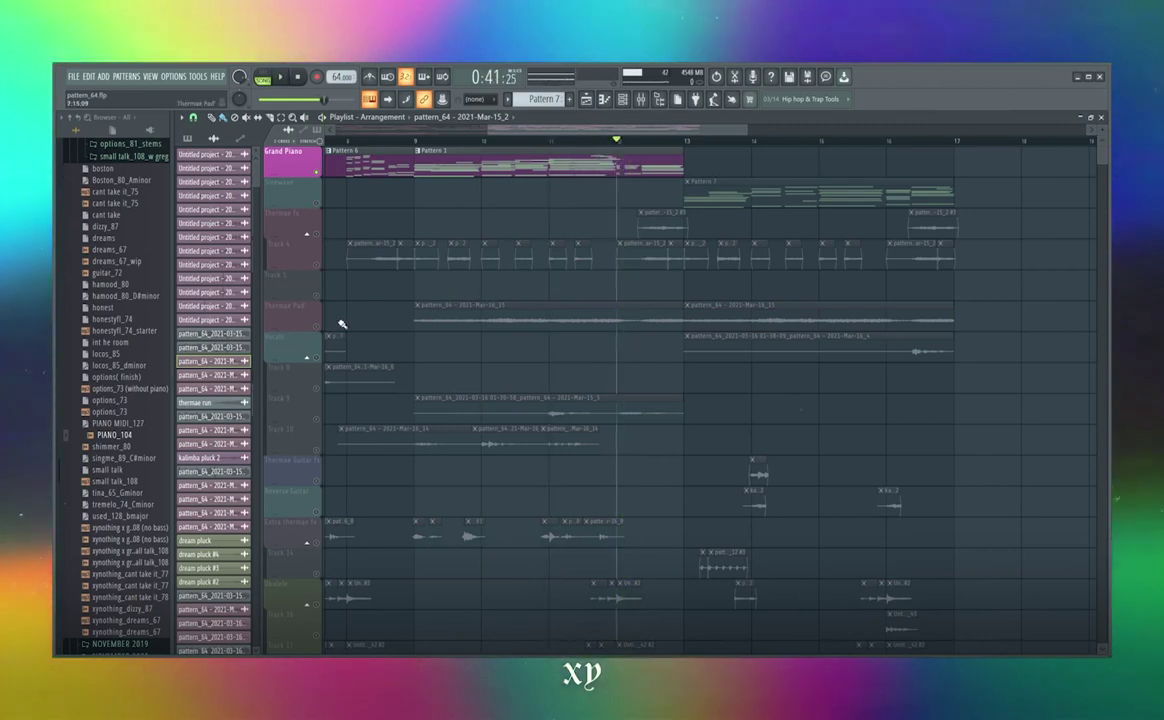
# Unmute Thermae Pad beside the Grand Piano, replay both from bar 12, and leave only Thermae Pad audible.
pyautogui.click(320, 328)
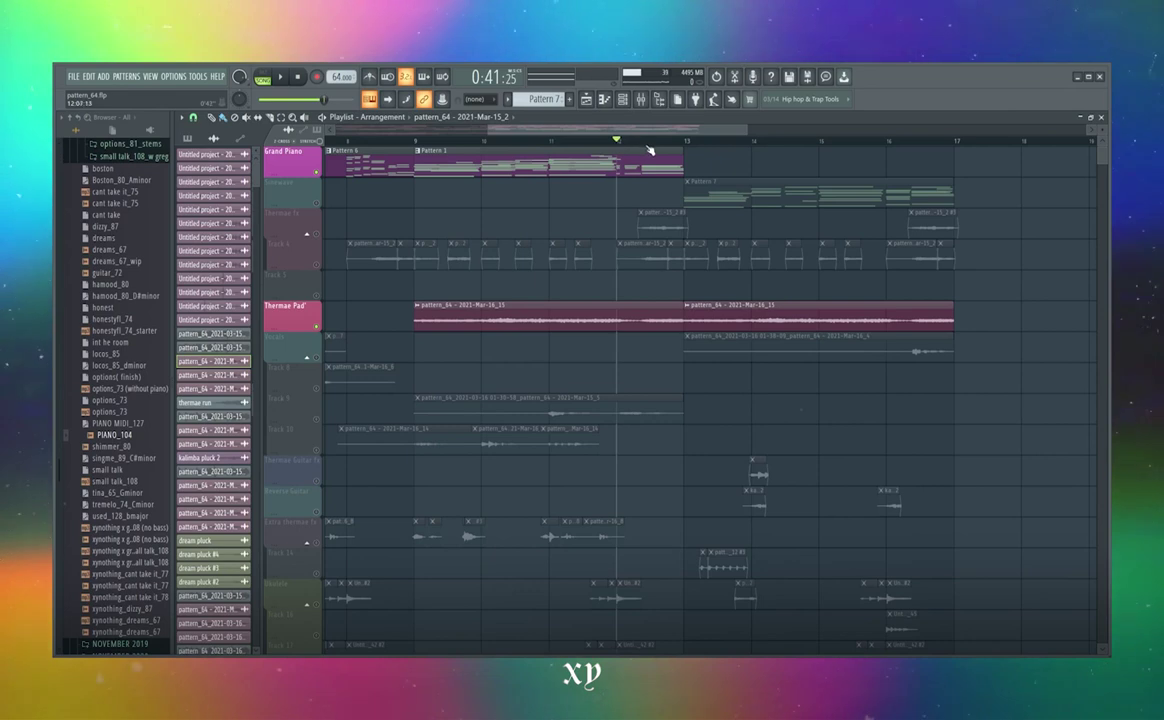
pyautogui.moveTo(645, 147)
pyautogui.mouseDown()
pyautogui.moveTo(566, 143)
pyautogui.moveTo(626, 146)
pyautogui.mouseUp()
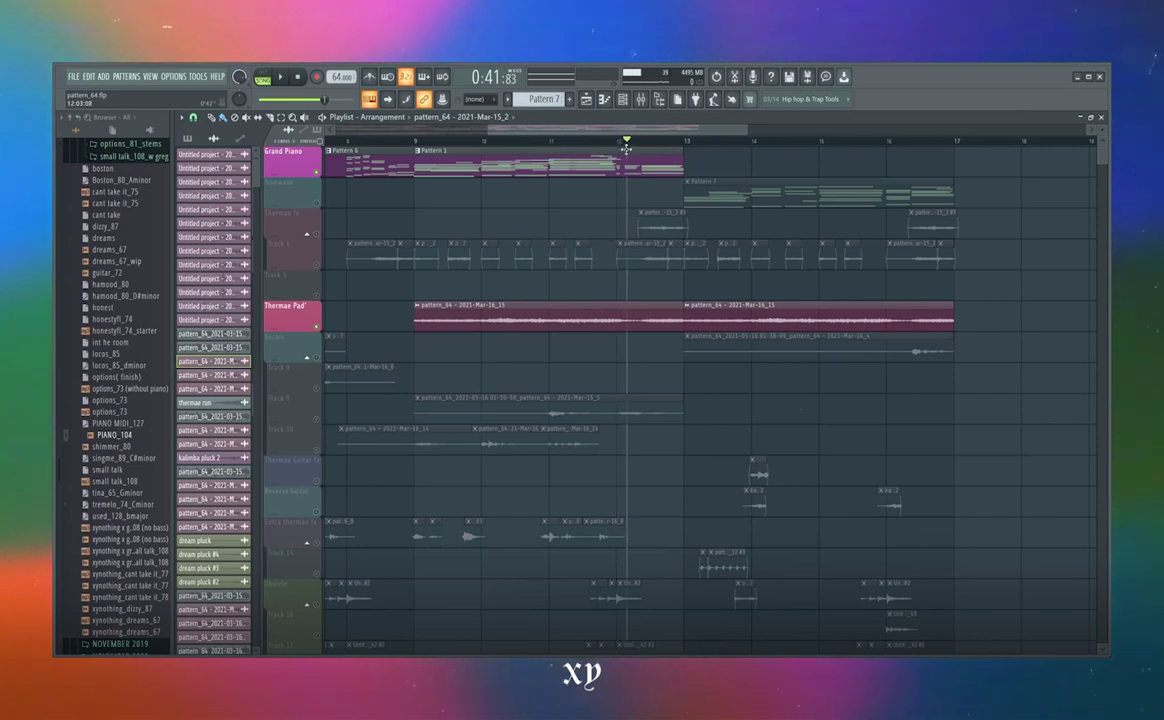
pyautogui.moveTo(628, 143); pyautogui.dragTo(625, 150)
pyautogui.press('space')
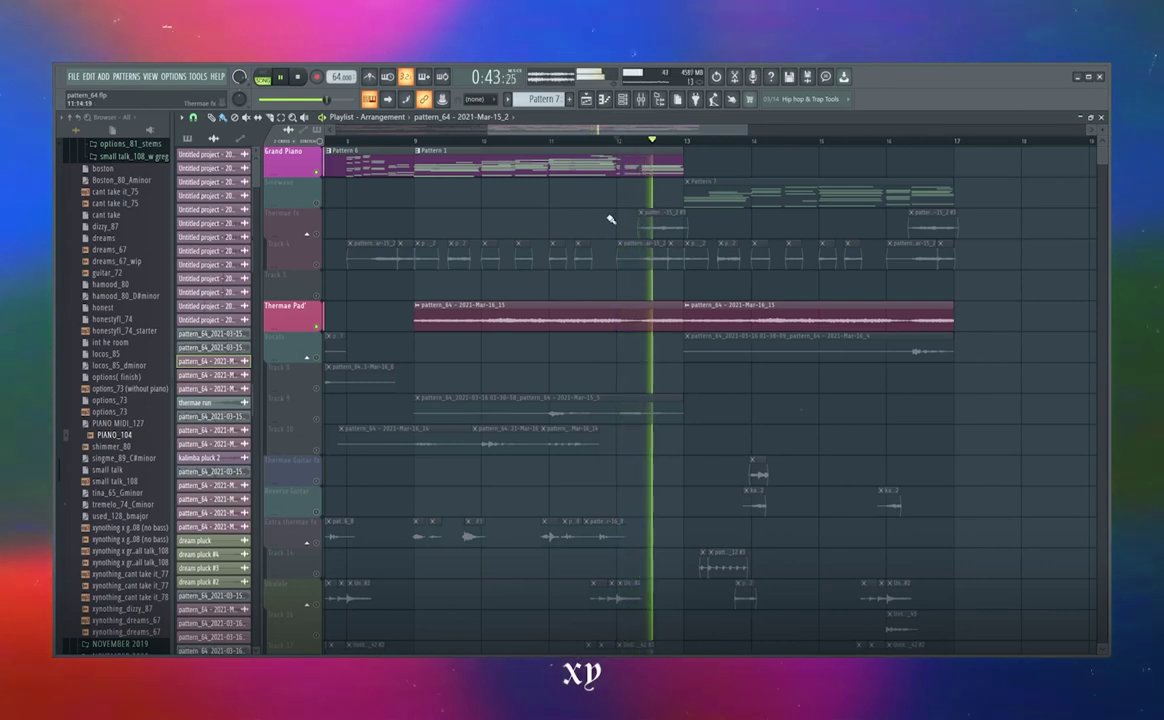
pyautogui.press('space')
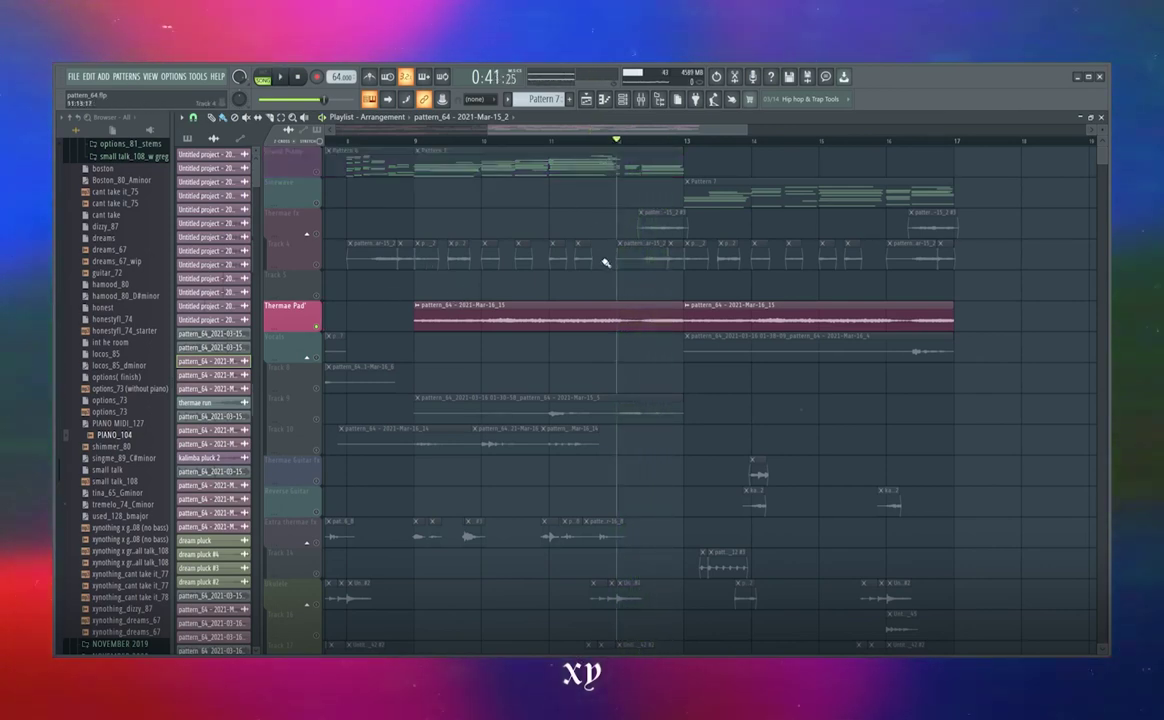
# Open the mixer insert of the Thermae Pad clip and examine the Pan, Width, Filter and Volume shapes in its ShaperBox2.
pyautogui.doubleClick(596, 305)
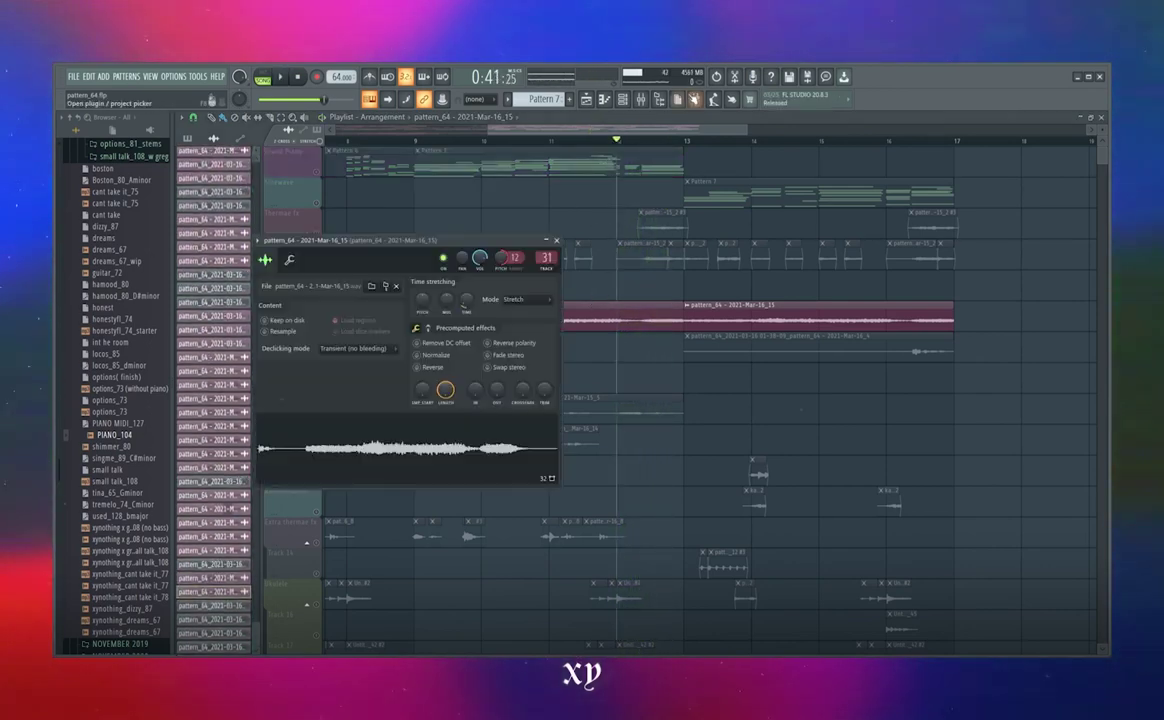
pyautogui.click(641, 99)
pyautogui.scroll(-5, 912, 187)
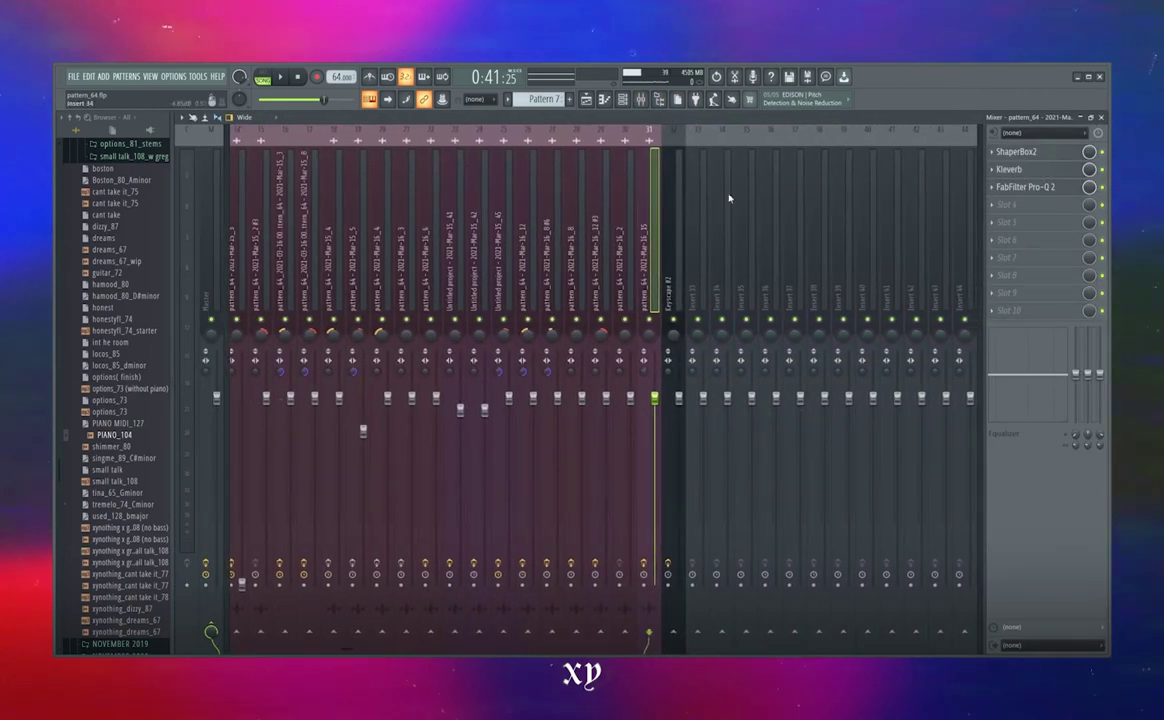
pyautogui.click(1016, 151)
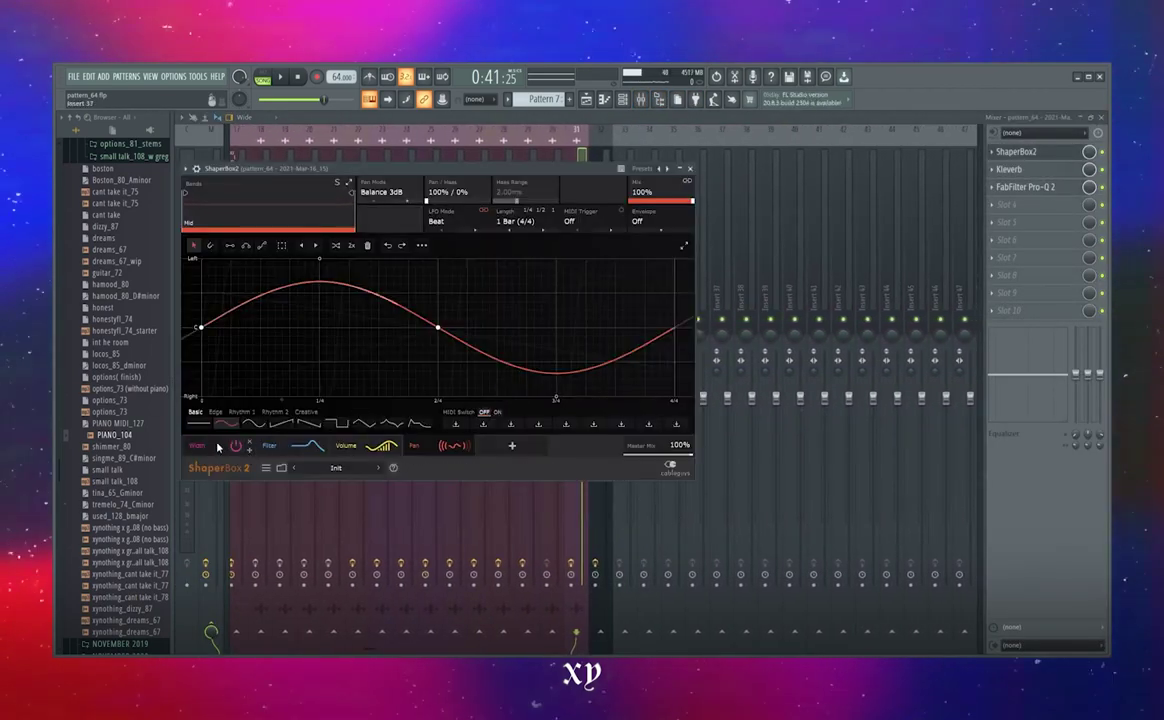
pyautogui.click(307, 422)
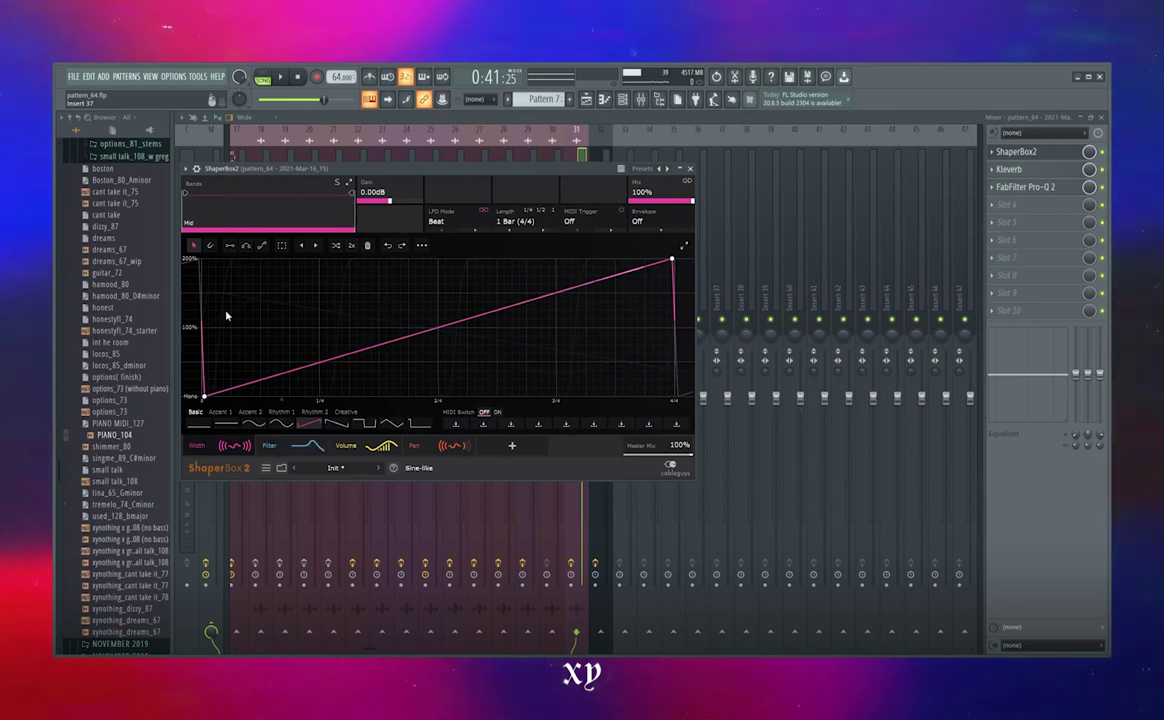
pyautogui.click(270, 446)
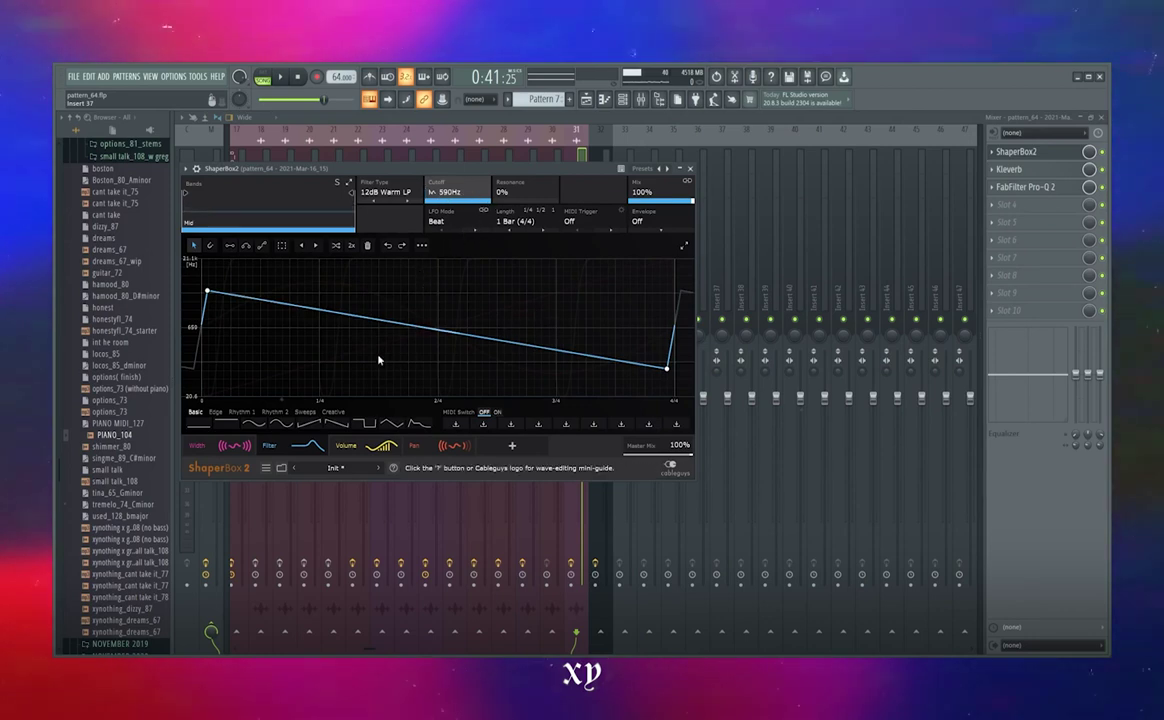
pyautogui.click(344, 446)
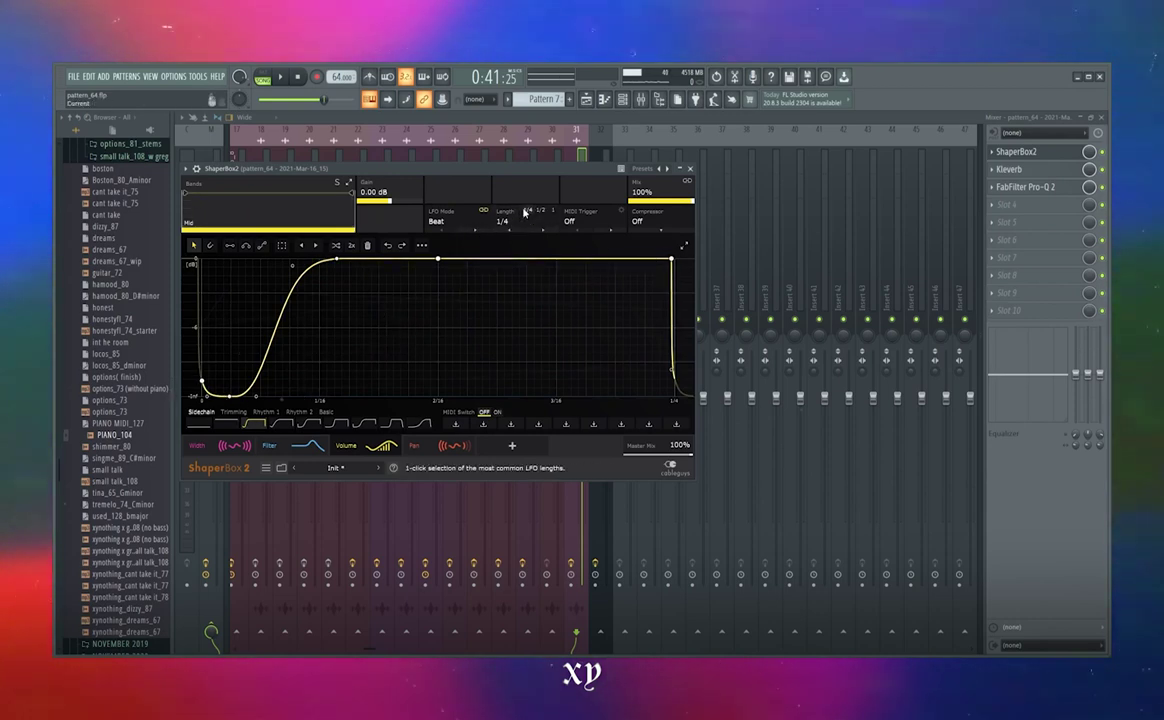
# Examine the Kleverb and FabFilter Pro-Q 2 settings on the Thermae Pad insert, and return to the playlist.
pyautogui.click(1009, 169)
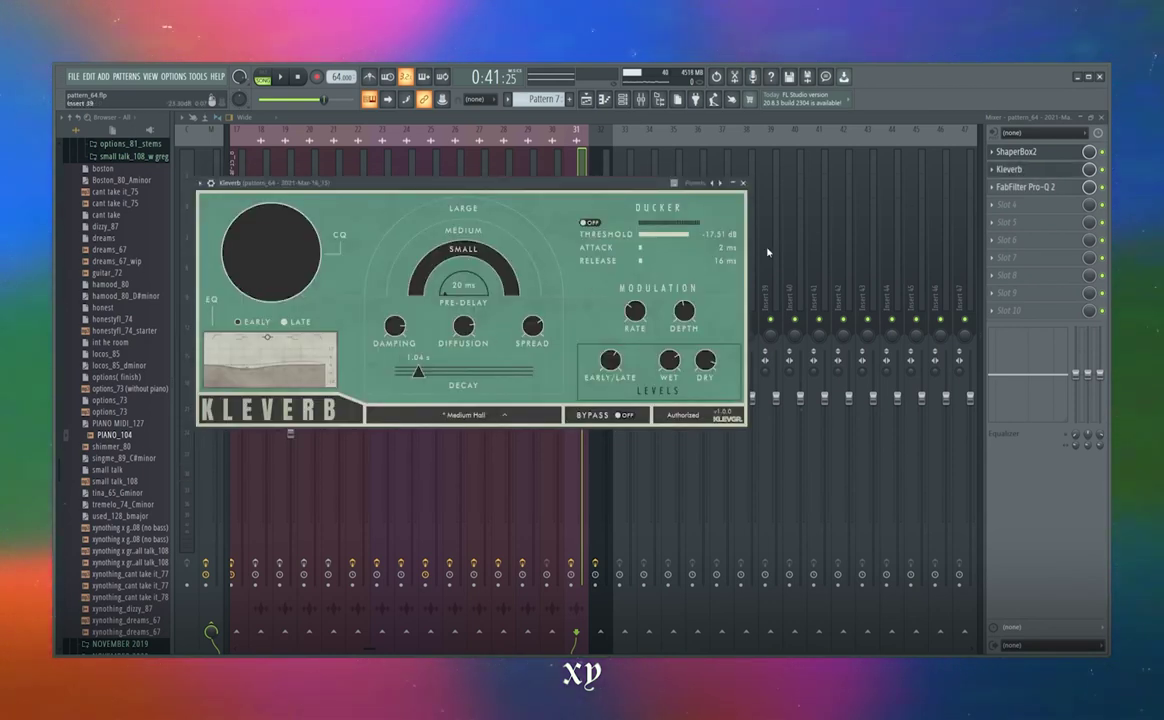
pyautogui.click(1040, 188)
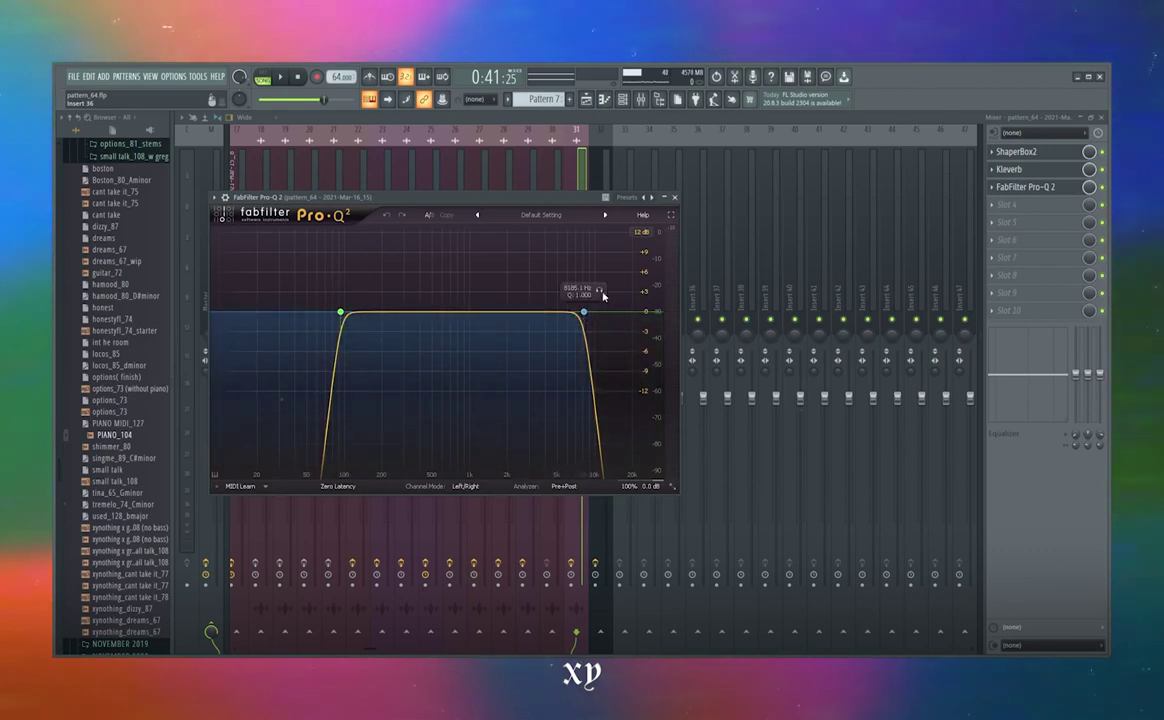
pyautogui.press('F5')
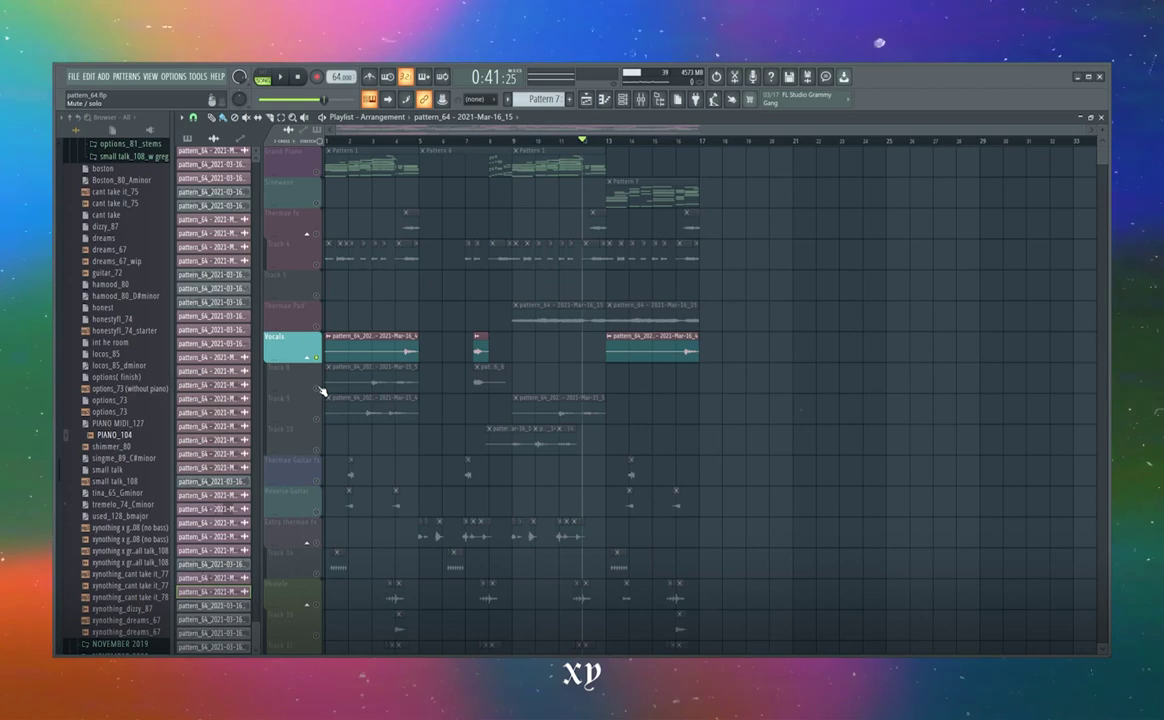
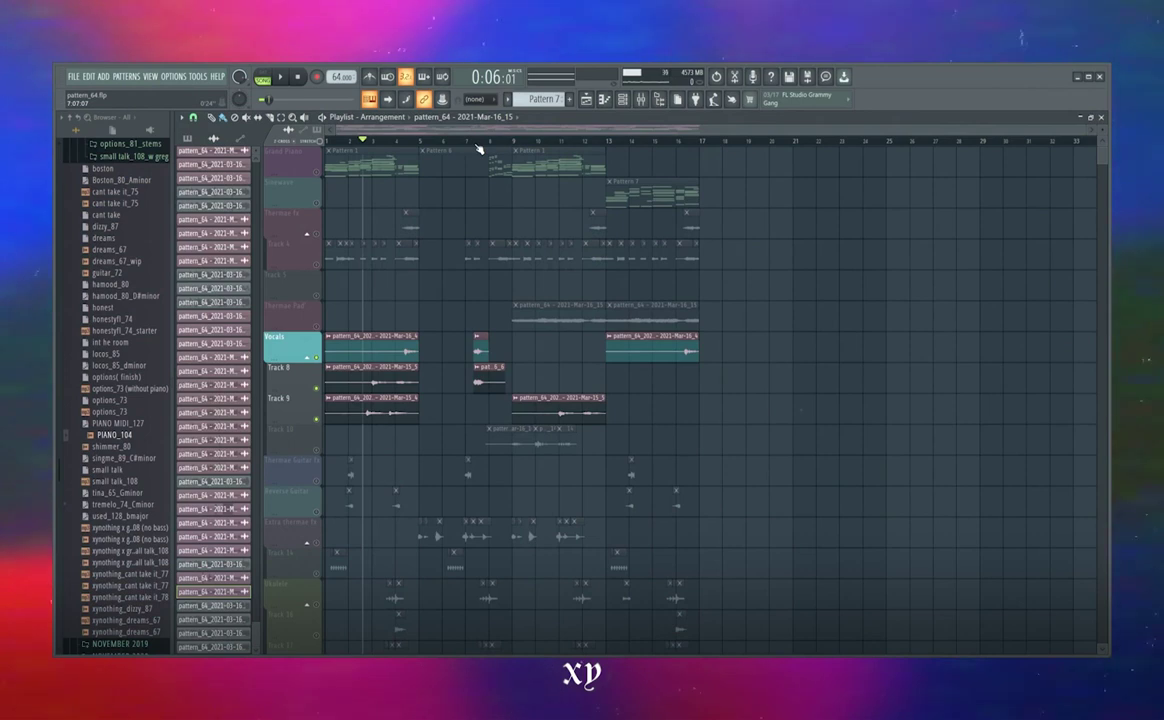
# Unmute the Grand Piano alongside the Vocals, Track 8 and Track 9 tracks and play them from bar 8.
pyautogui.scroll(6, 470, 147)
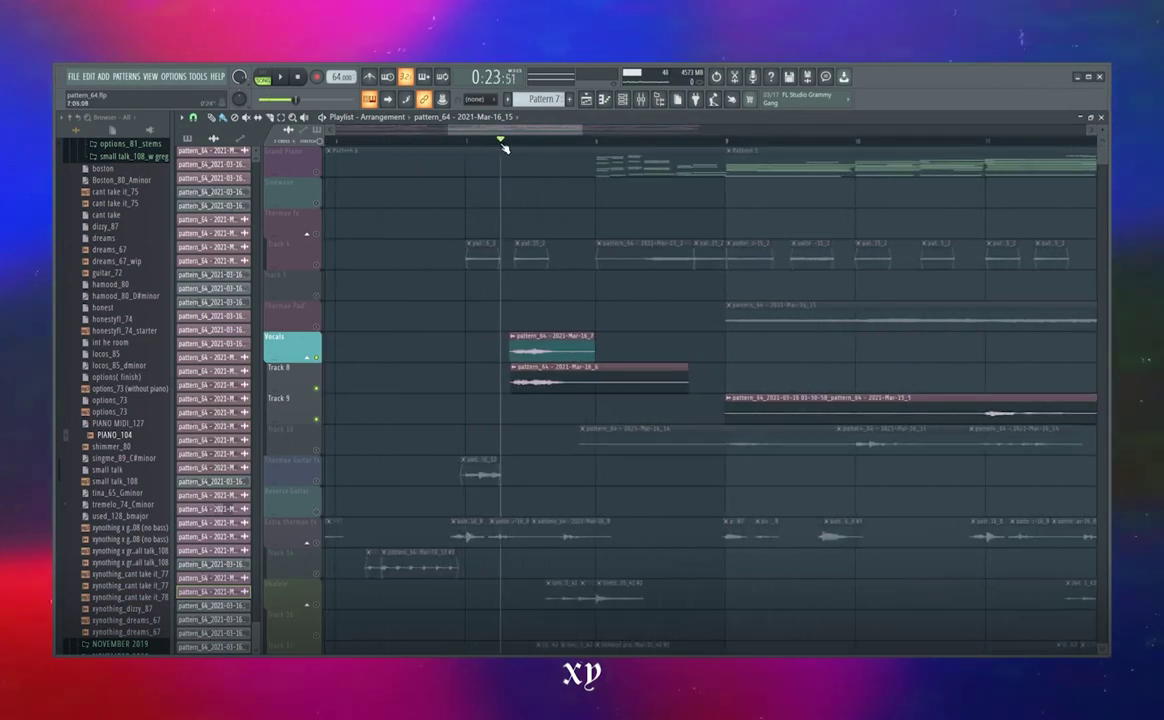
pyautogui.scroll(4, 530, 245)
pyautogui.scroll(-2, 666, 265)
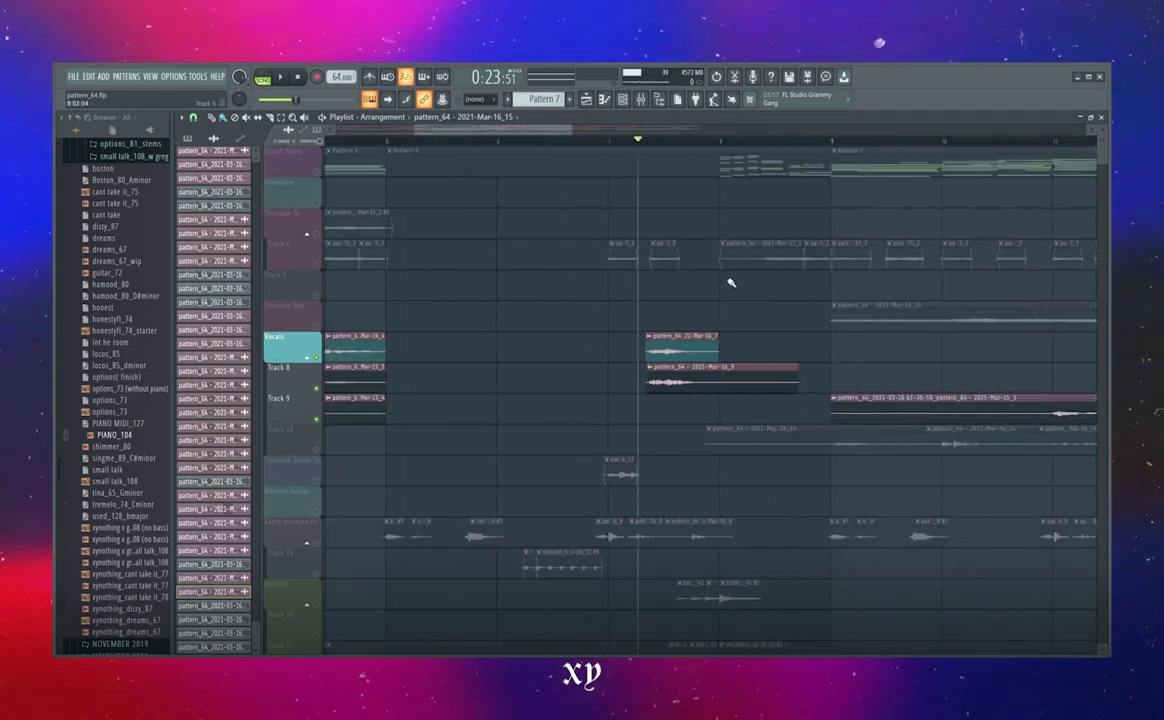
pyautogui.scroll(-5, 766, 311)
pyautogui.scroll(6, 716, 313)
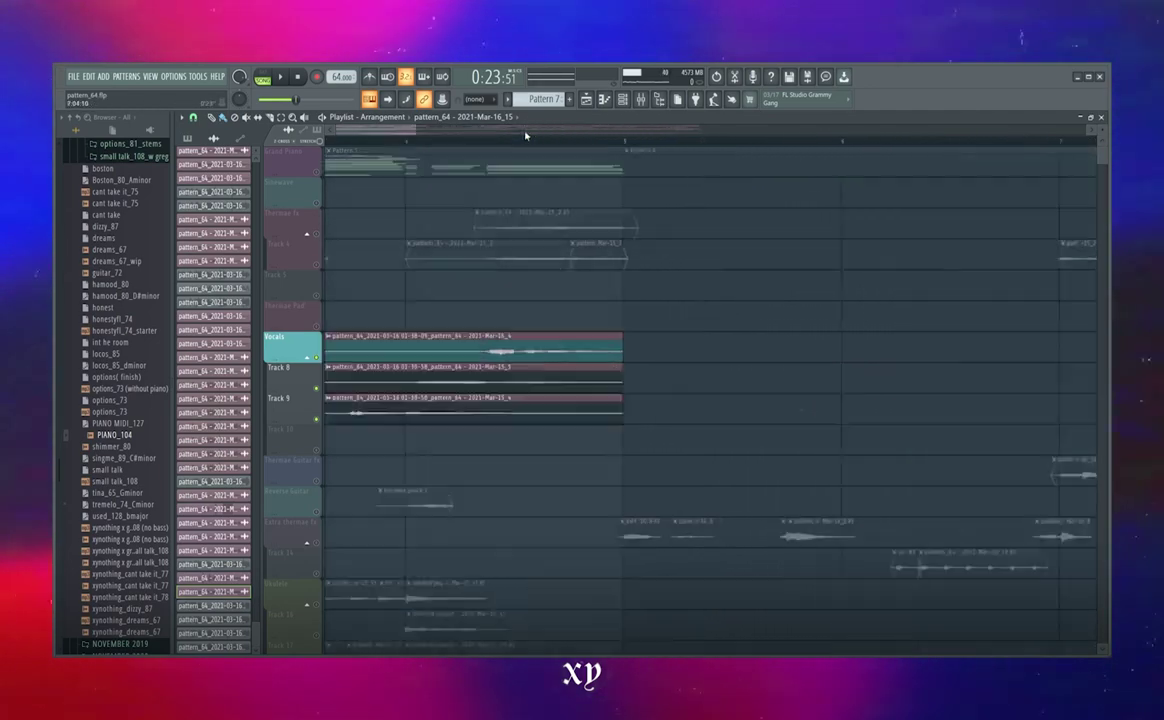
pyautogui.scroll(-5, 692, 211)
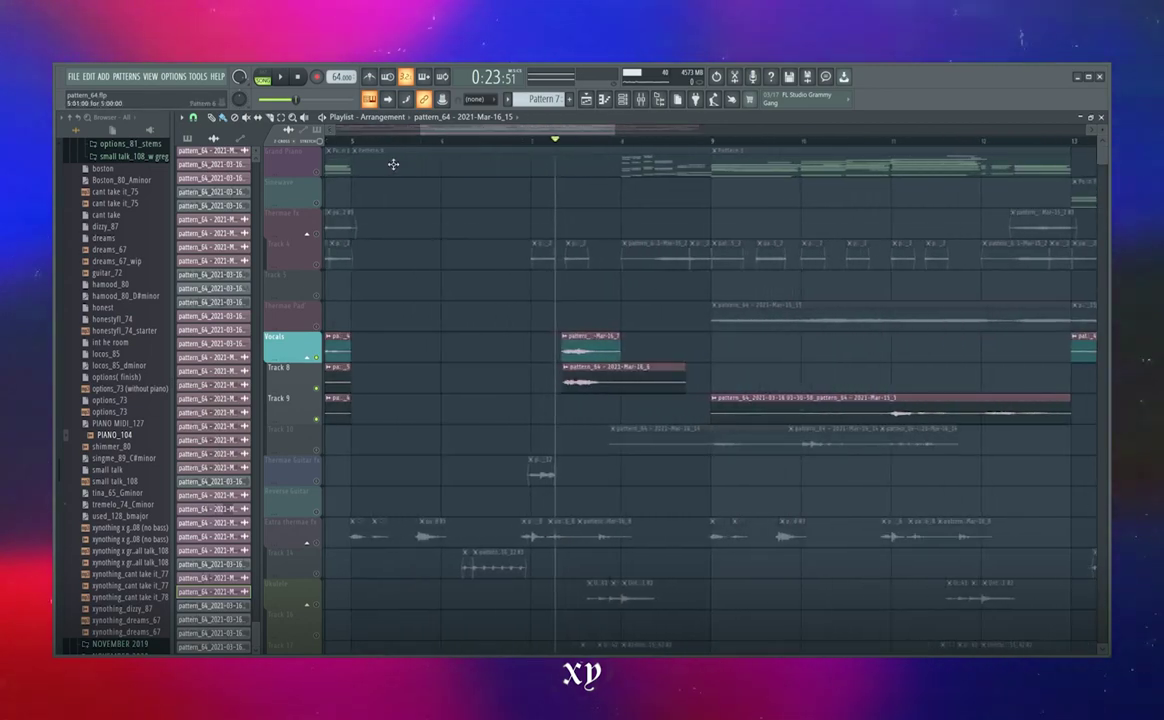
pyautogui.click(293, 160)
pyautogui.click(621, 142)
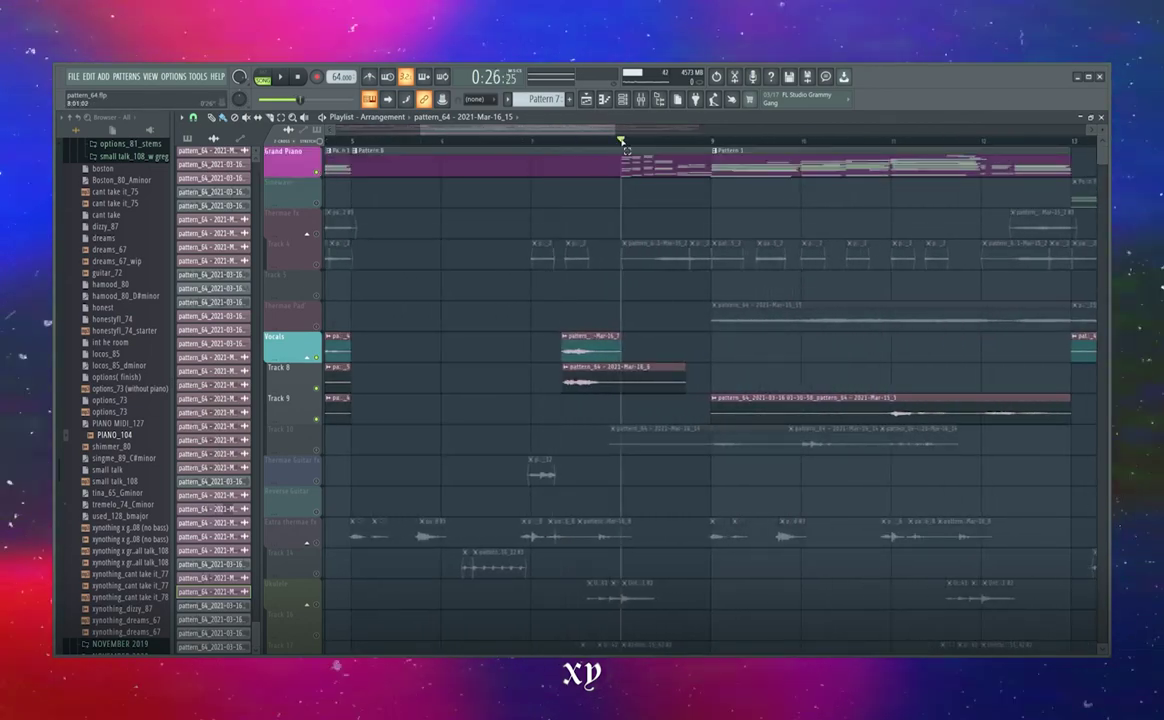
pyautogui.press('space')
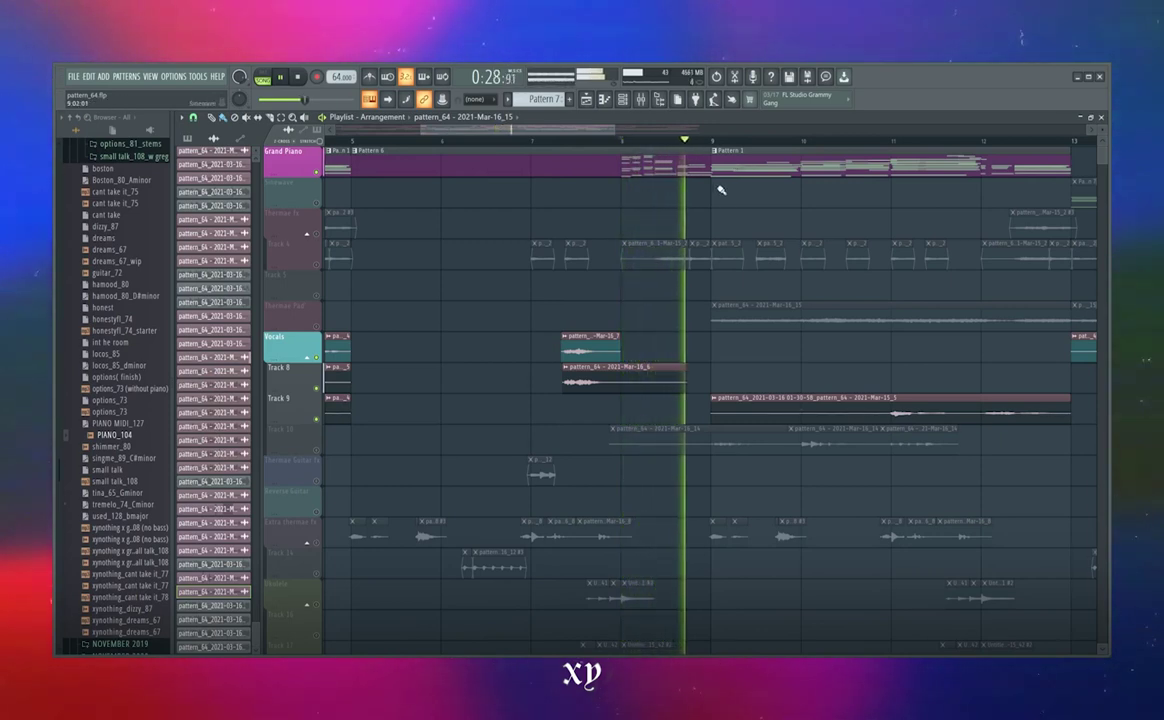
pyautogui.press('space')
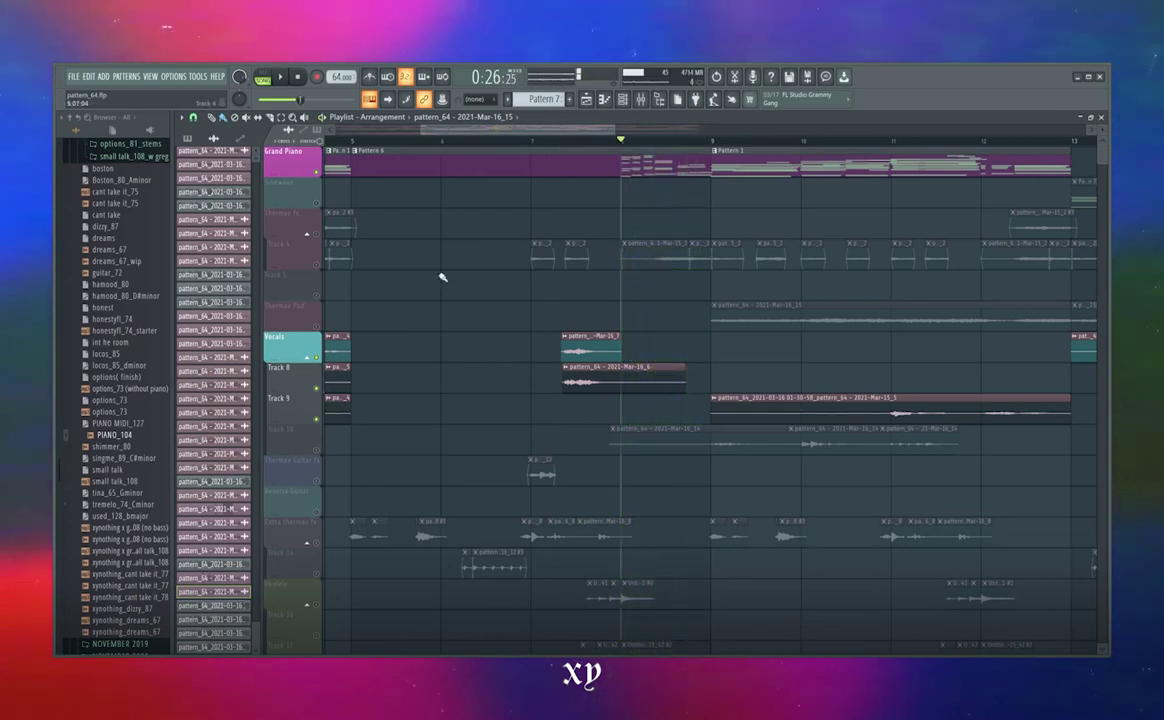
# Mute the Vocals, Track 8 and Track 9 tracks beside the Grand Piano, and turn all three back on.
pyautogui.click(318, 358)
pyautogui.click(319, 389)
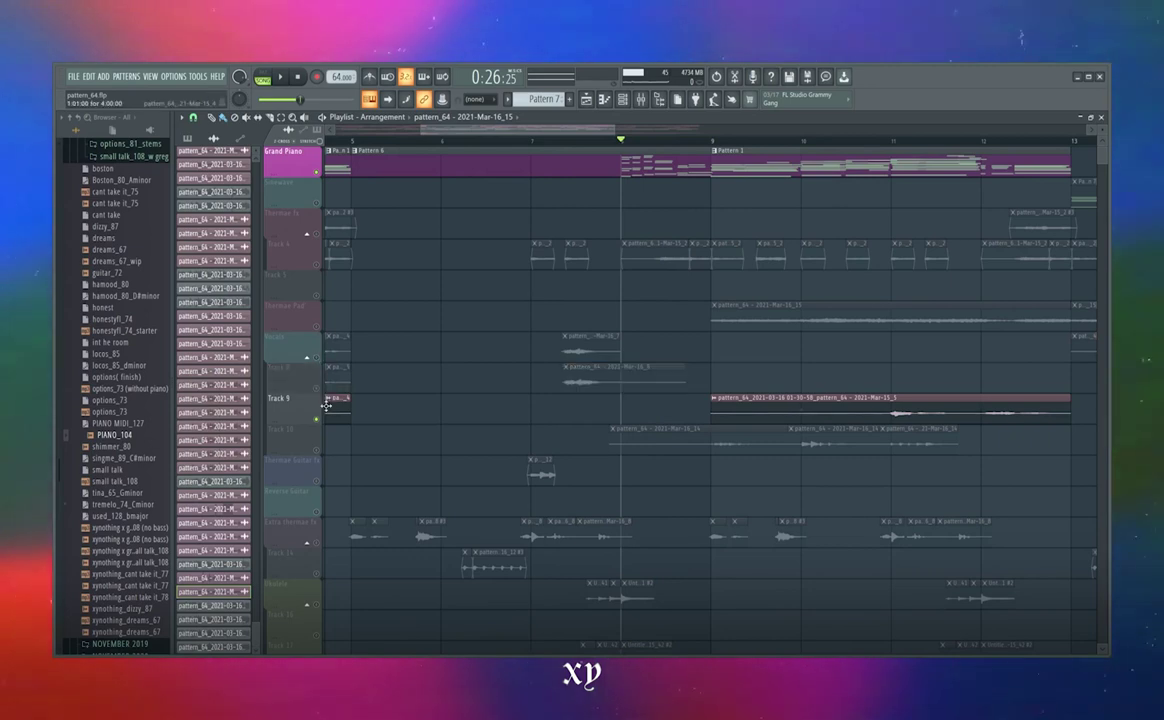
pyautogui.click(320, 419)
pyautogui.click(321, 418)
pyautogui.click(319, 388)
pyautogui.click(320, 357)
# Play the vocal tracks with the Grand Piano from bar 7, and leave only the vocals audible.
pyautogui.click(531, 141)
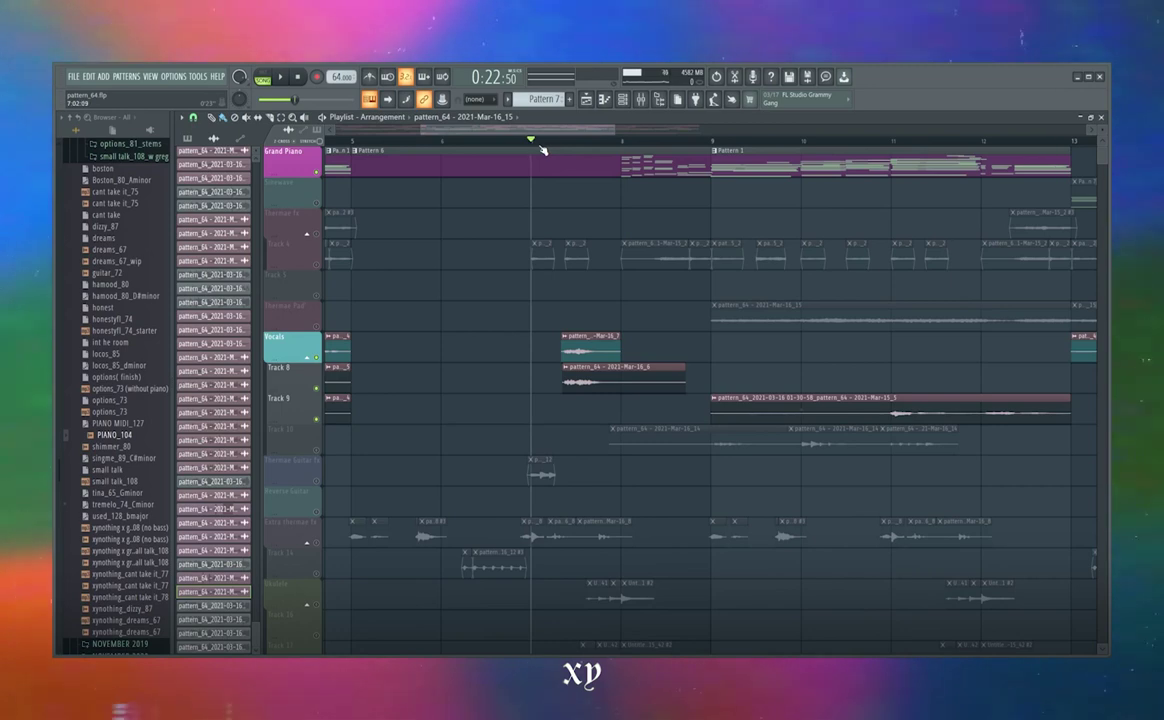
pyautogui.press('space')
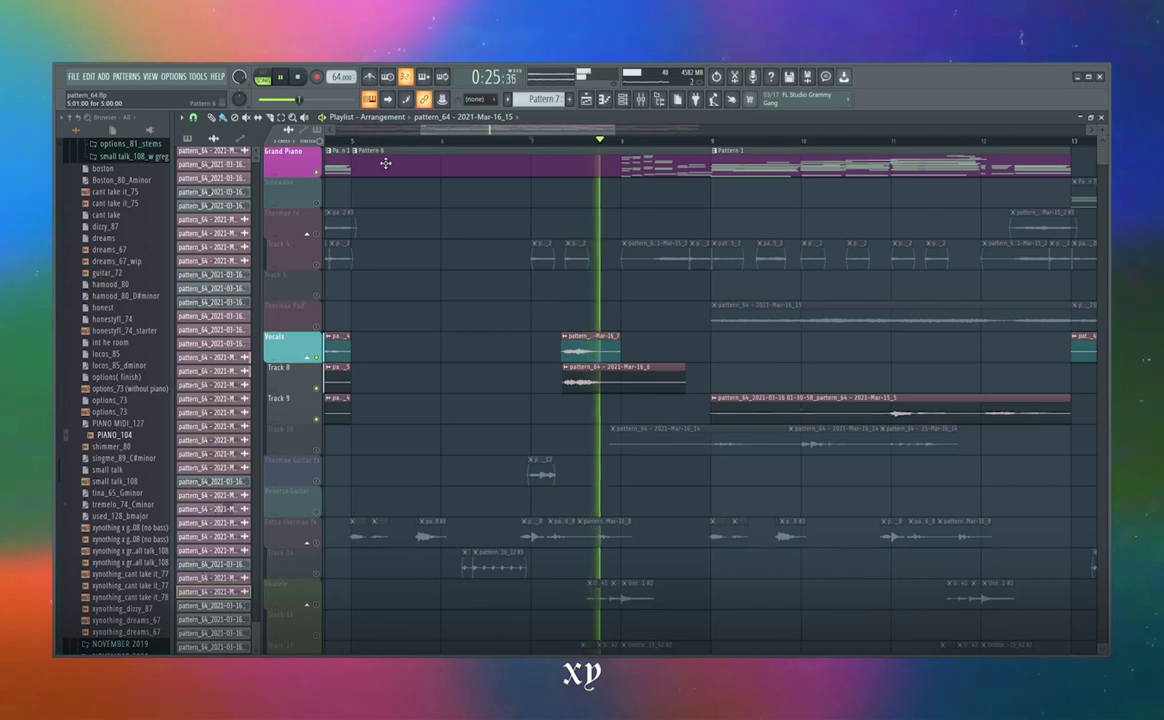
pyautogui.press('space')
pyautogui.scroll(-4, 385, 163)
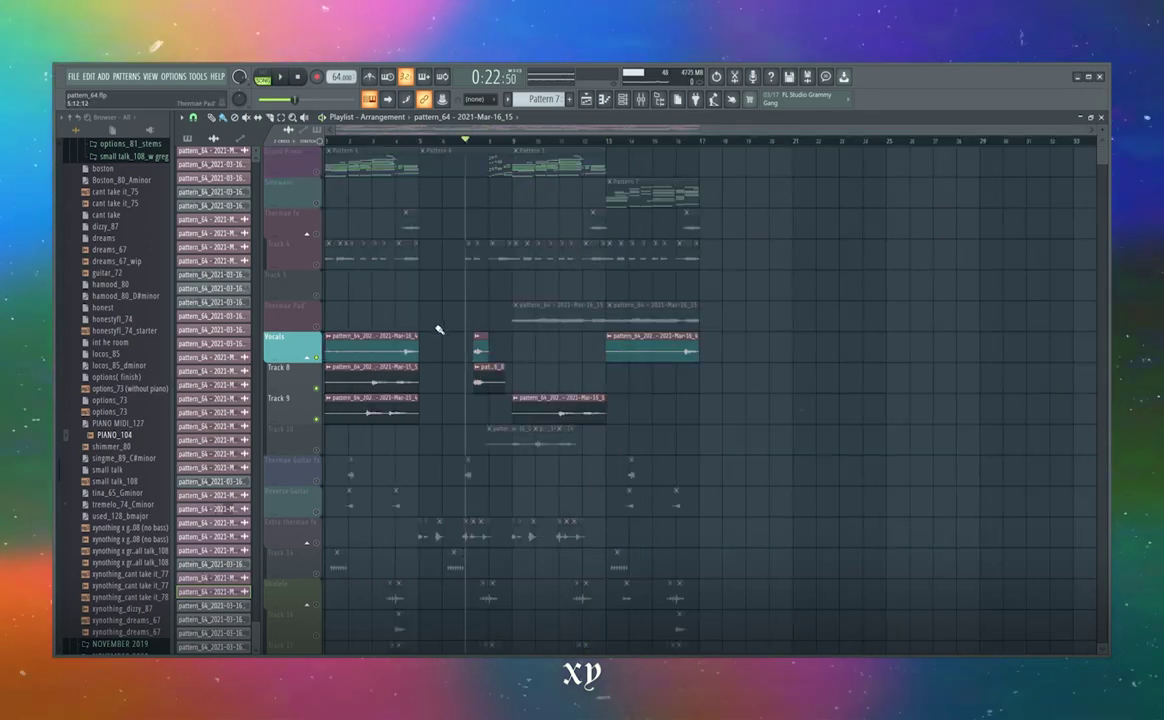
# Examine the ShaperBox2 effect on mixer insert 22, used for the vocals, and return to the playlist.
pyautogui.press('F9')
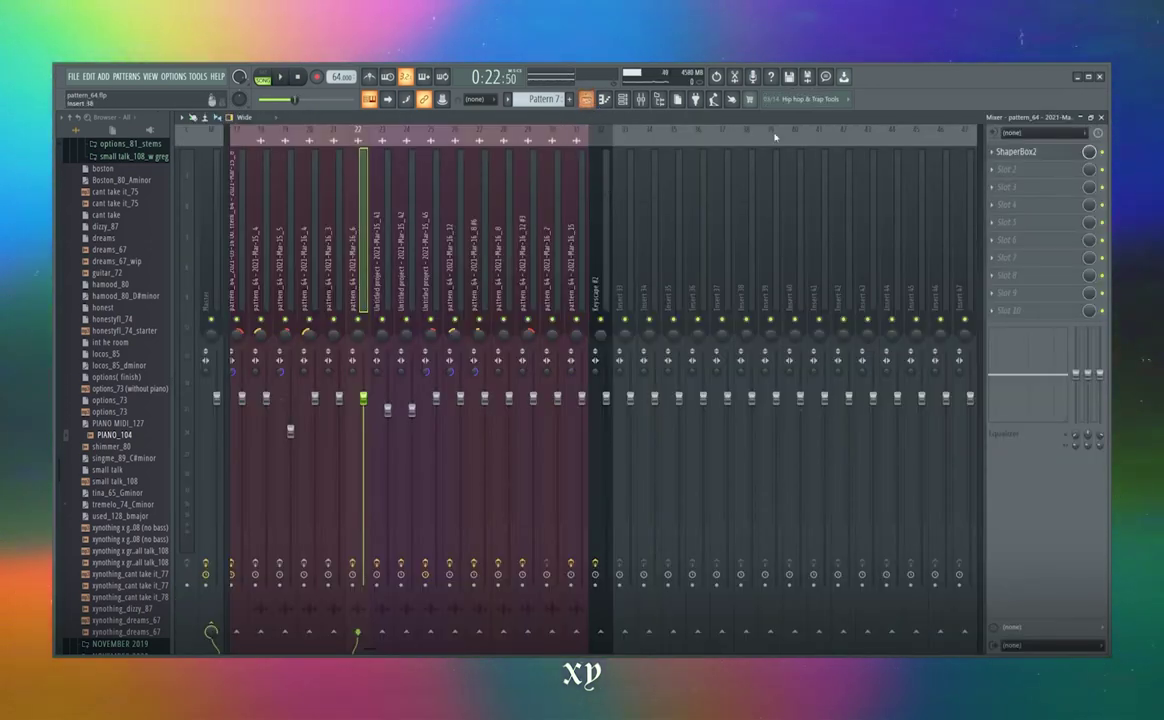
pyautogui.click(1029, 153)
pyautogui.click(586, 99)
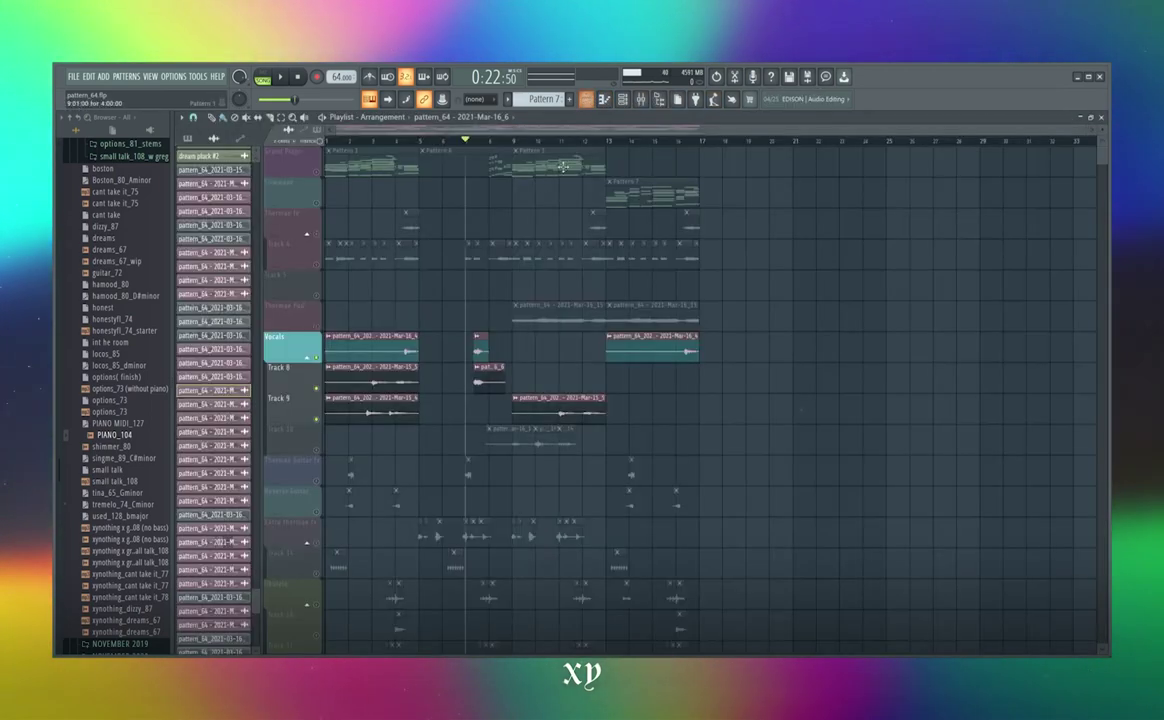
# Select the timeline section up to bar 8 around the short vocal clips and play it.
pyautogui.moveTo(400, 149); pyautogui.dragTo(503, 141)
pyautogui.press('space')
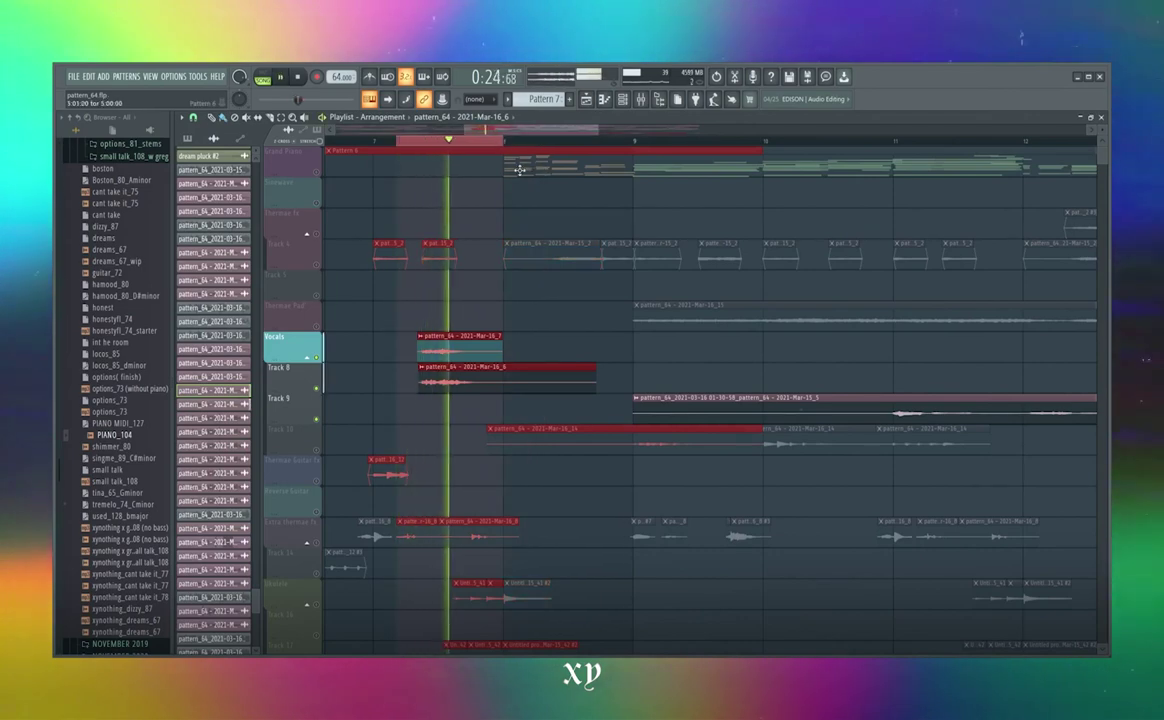
pyautogui.scroll(-5, 501, 292)
pyautogui.click(449, 327)
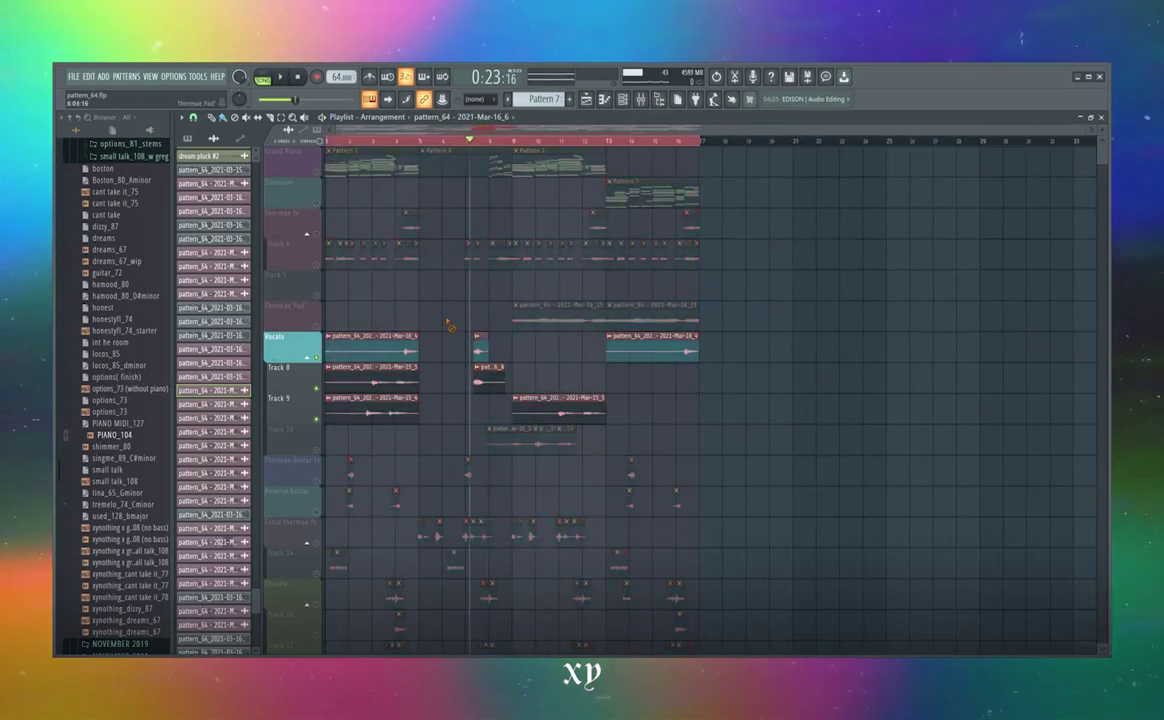
# Clear the time selection around bar 7 and replay the short vocal clips.
pyautogui.scroll(4, 470, 187)
pyautogui.moveTo(394, 148); pyautogui.dragTo(440, 158)
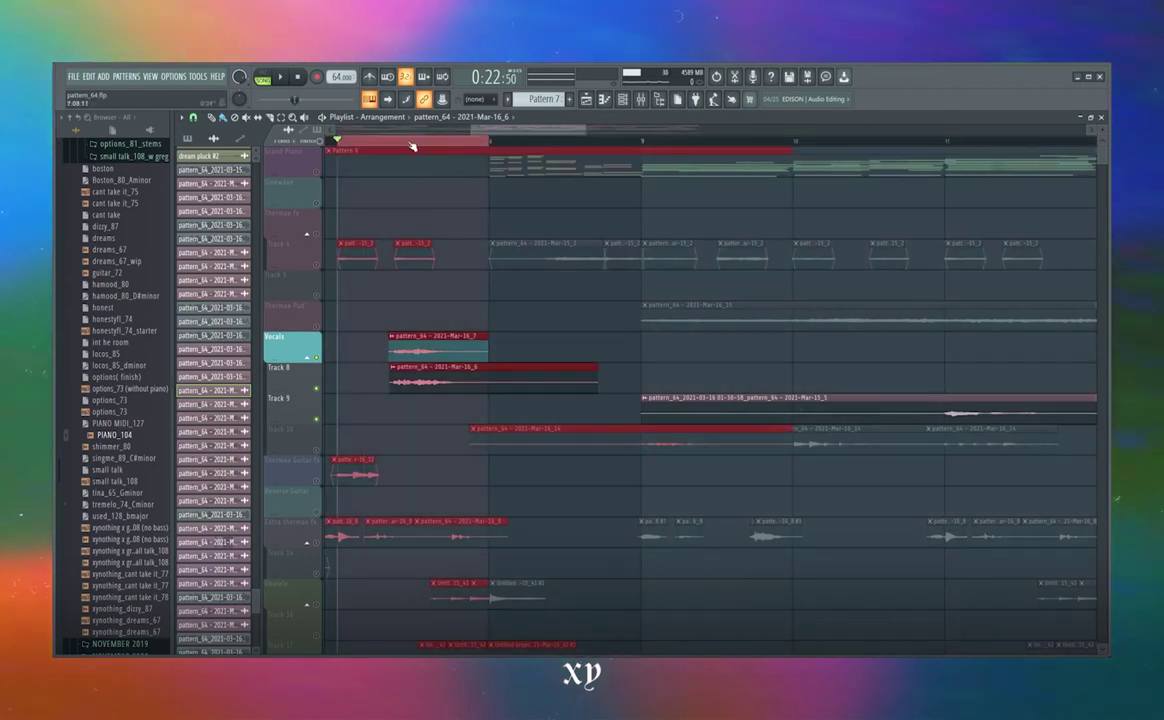
pyautogui.press('space')
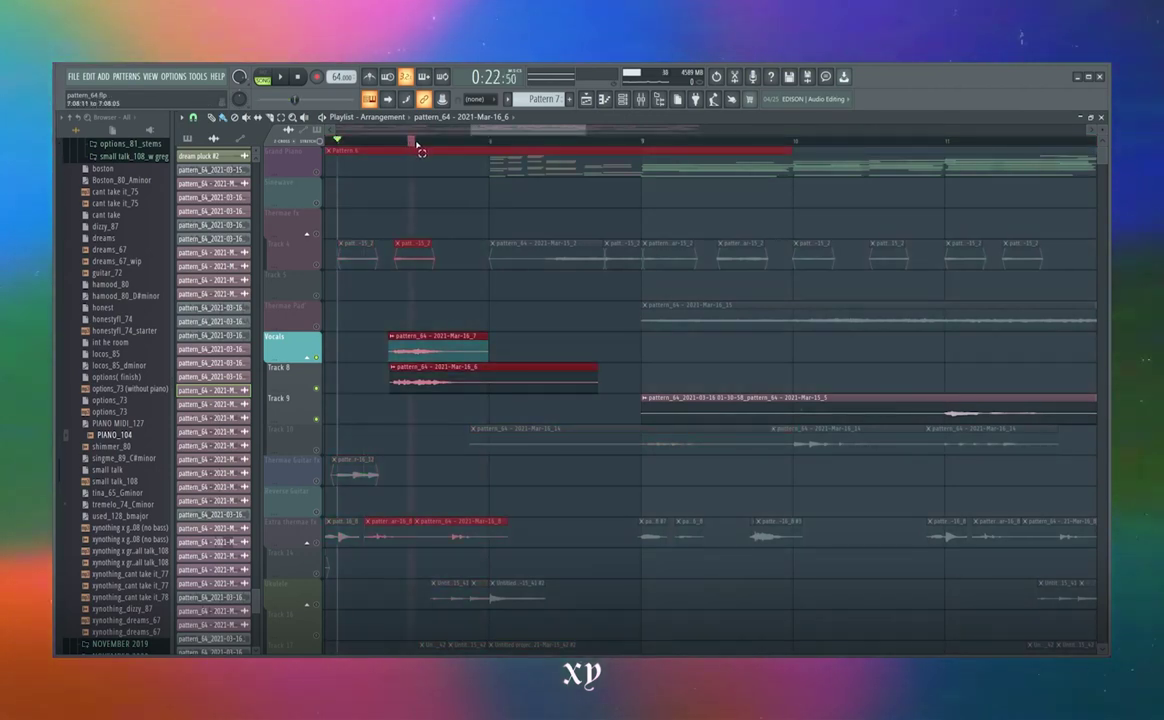
pyautogui.click(424, 147)
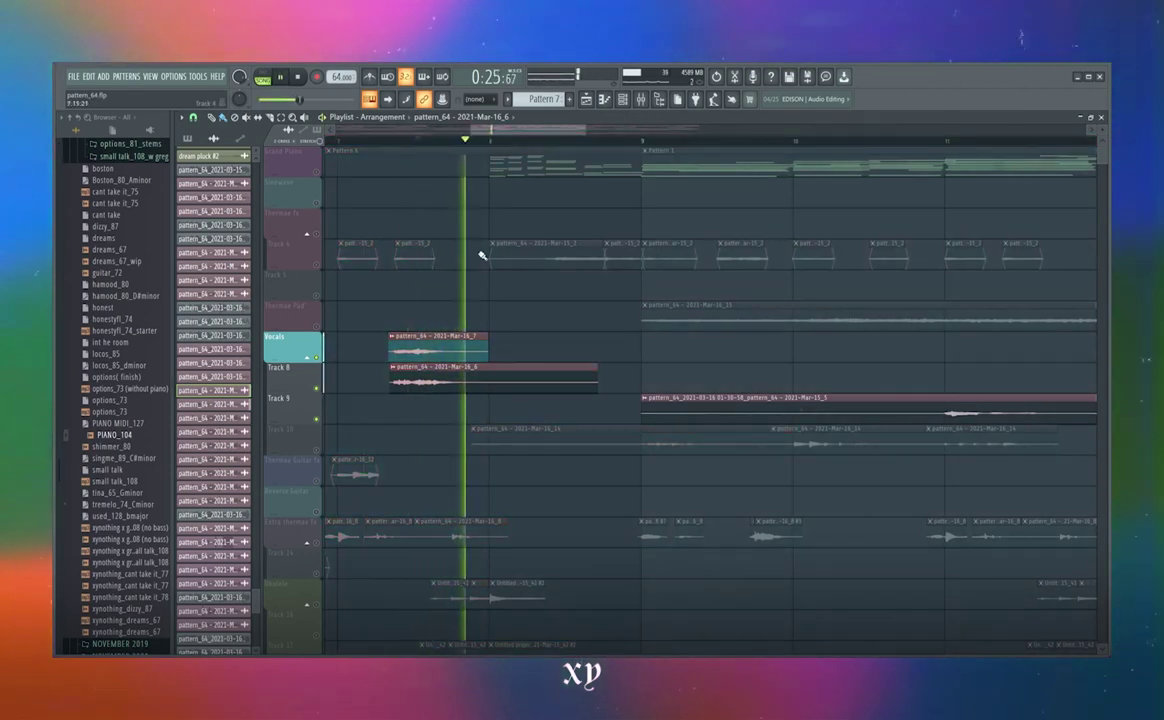
# Play Track 10, Thermae Guitar fx, Reverse Guitar, Extra thermae fx and Track 14 together from the start of the arrangement.
pyautogui.scroll(-4, 481, 255)
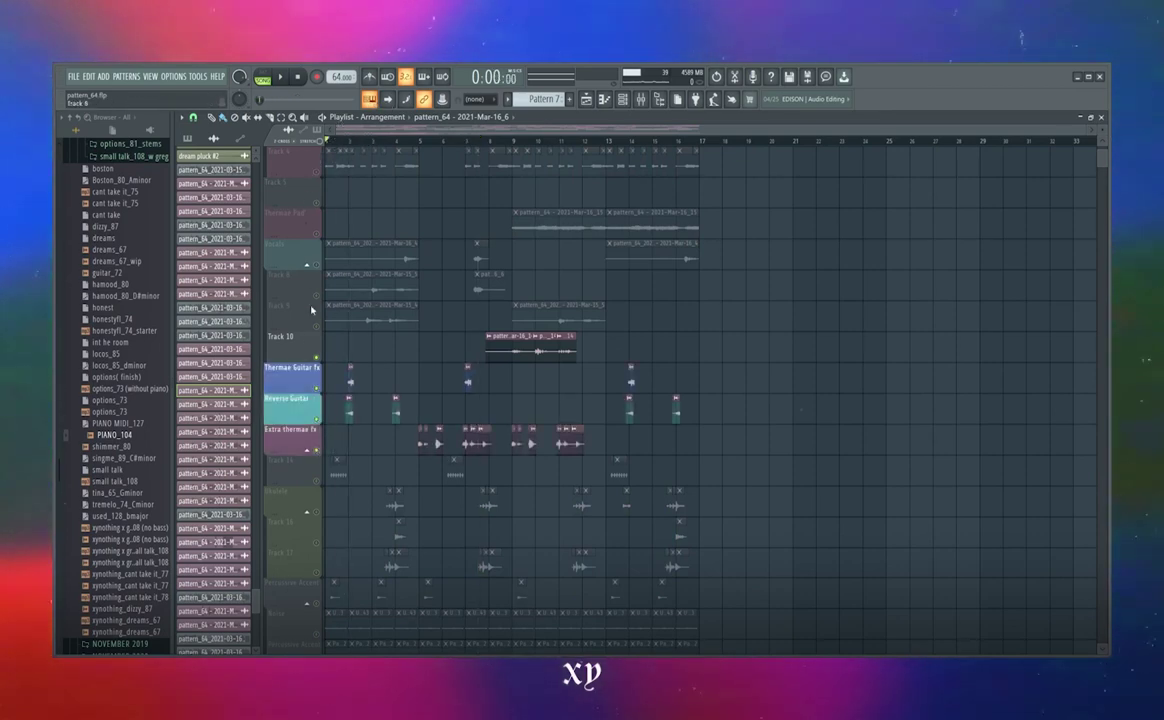
pyautogui.scroll(2, 312, 480)
pyautogui.press('space')
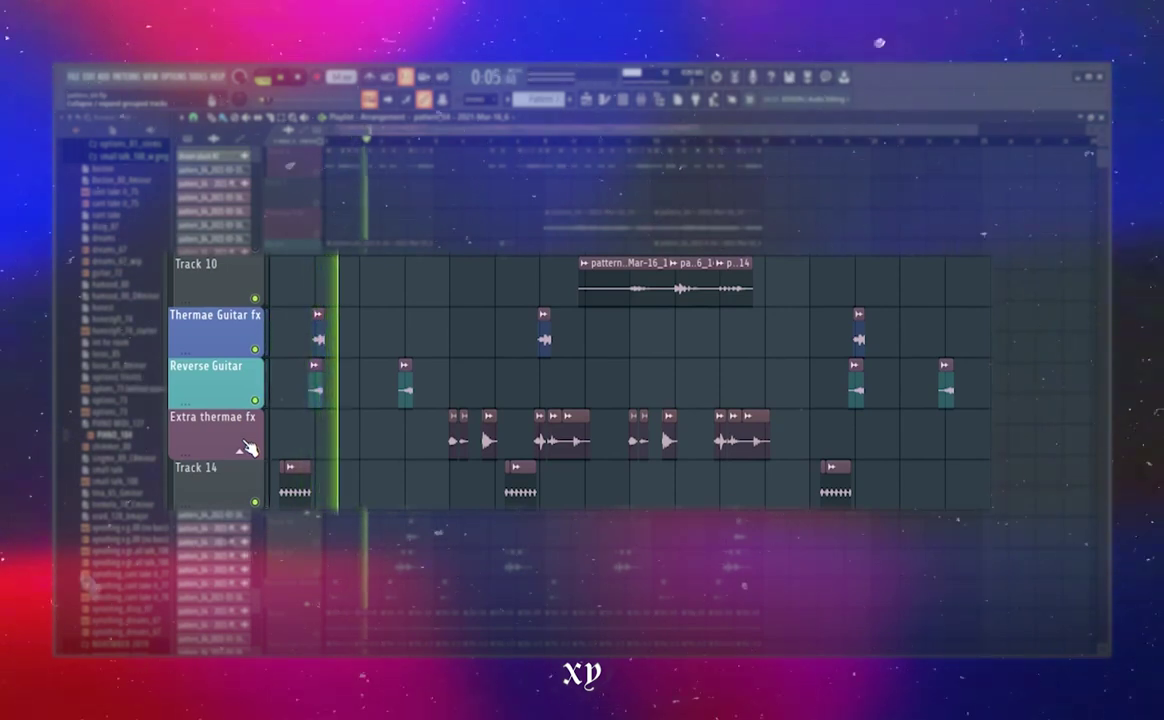
pyautogui.click(437, 147)
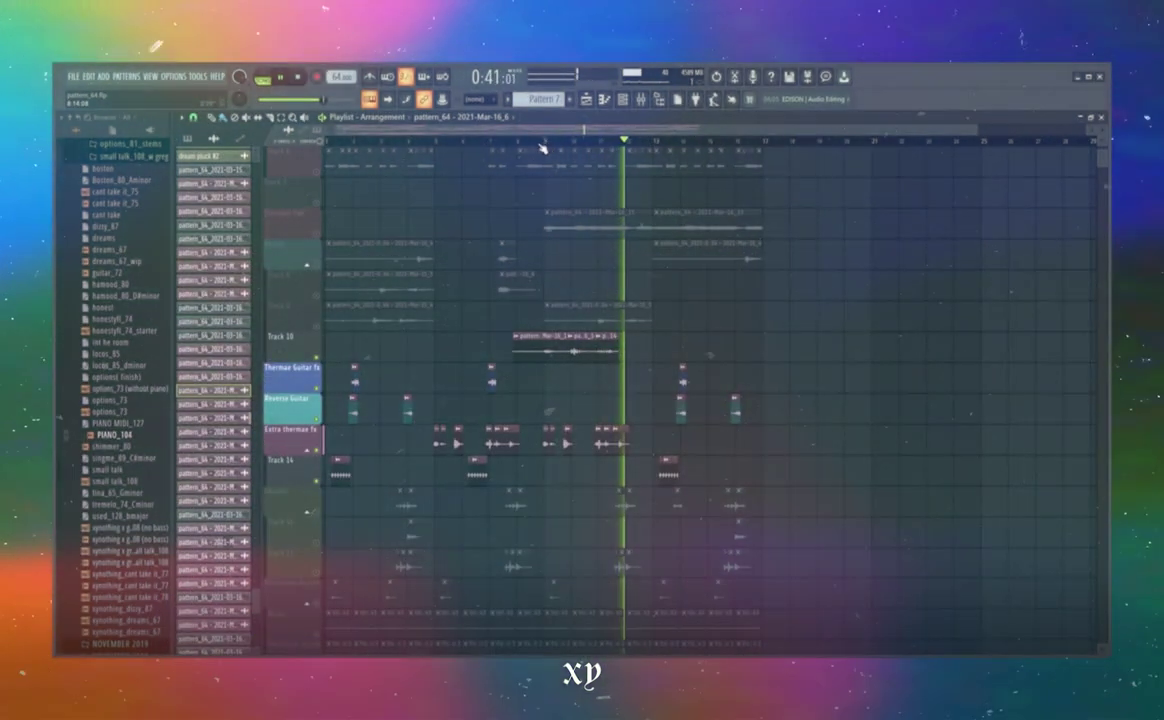
pyautogui.press('space')
# Solo Track 10 and examine its pattern_64 - 2021-Mar-16_14 clips between about bars 8 and 12.
pyautogui.scroll(1, 351, 352)
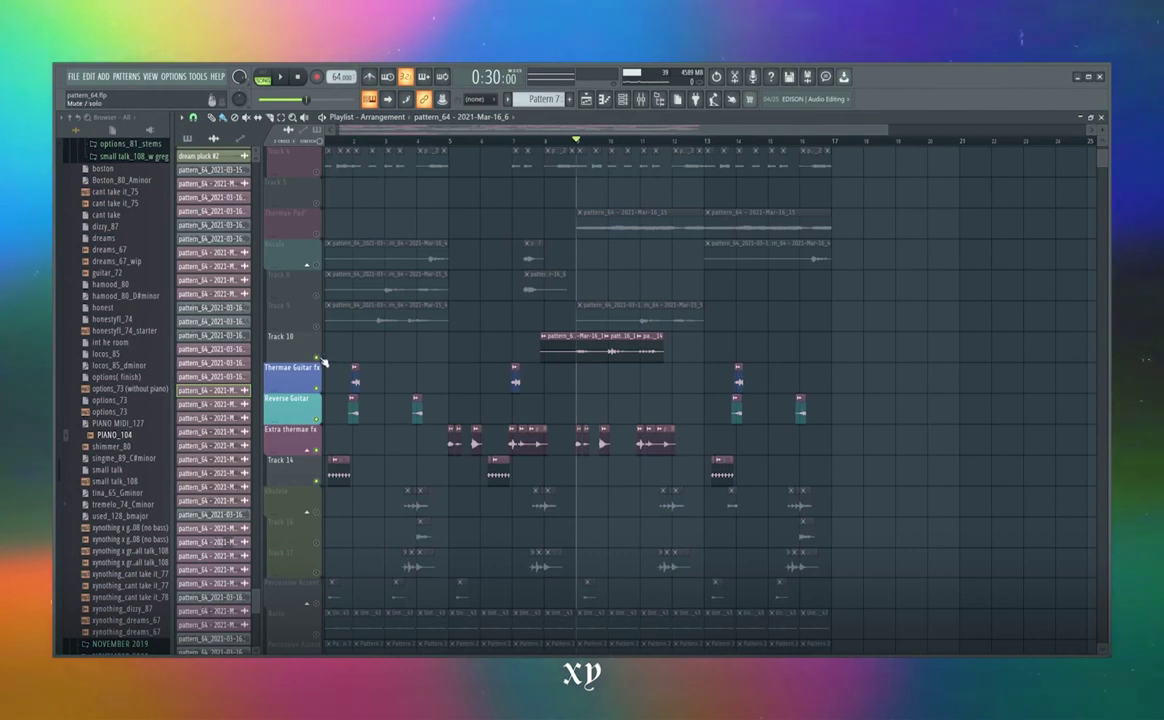
pyautogui.scroll(3, 620, 335)
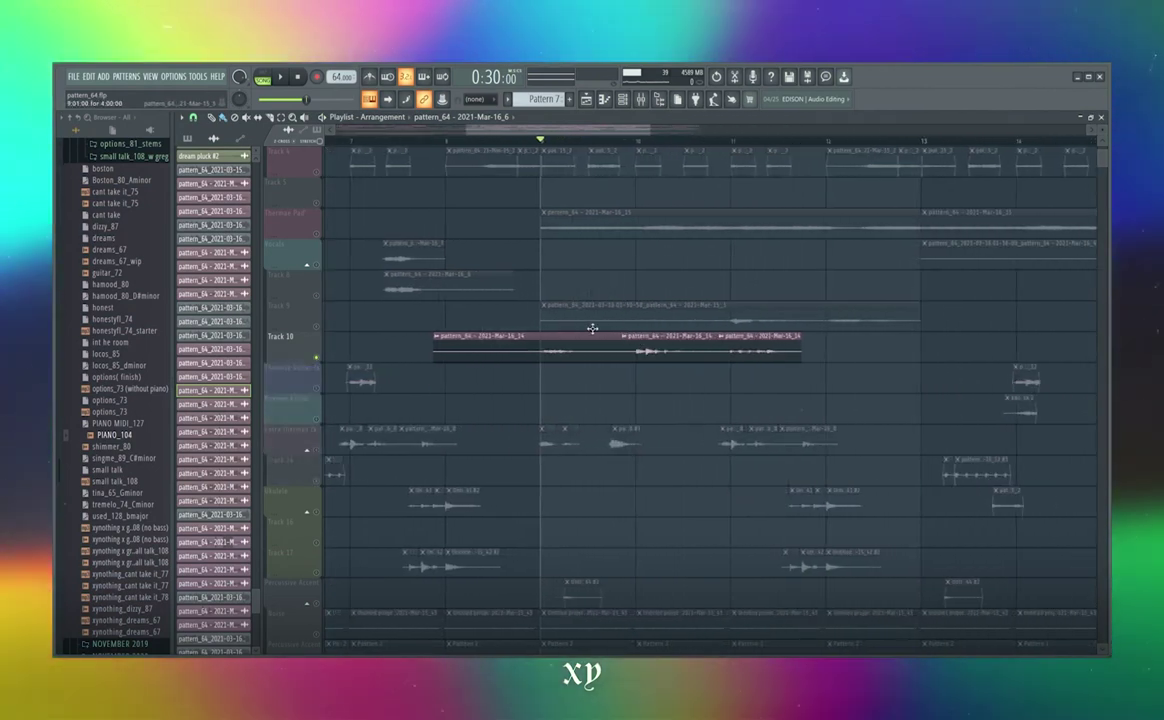
pyautogui.scroll(3, 572, 325)
pyautogui.scroll(-6, 484, 286)
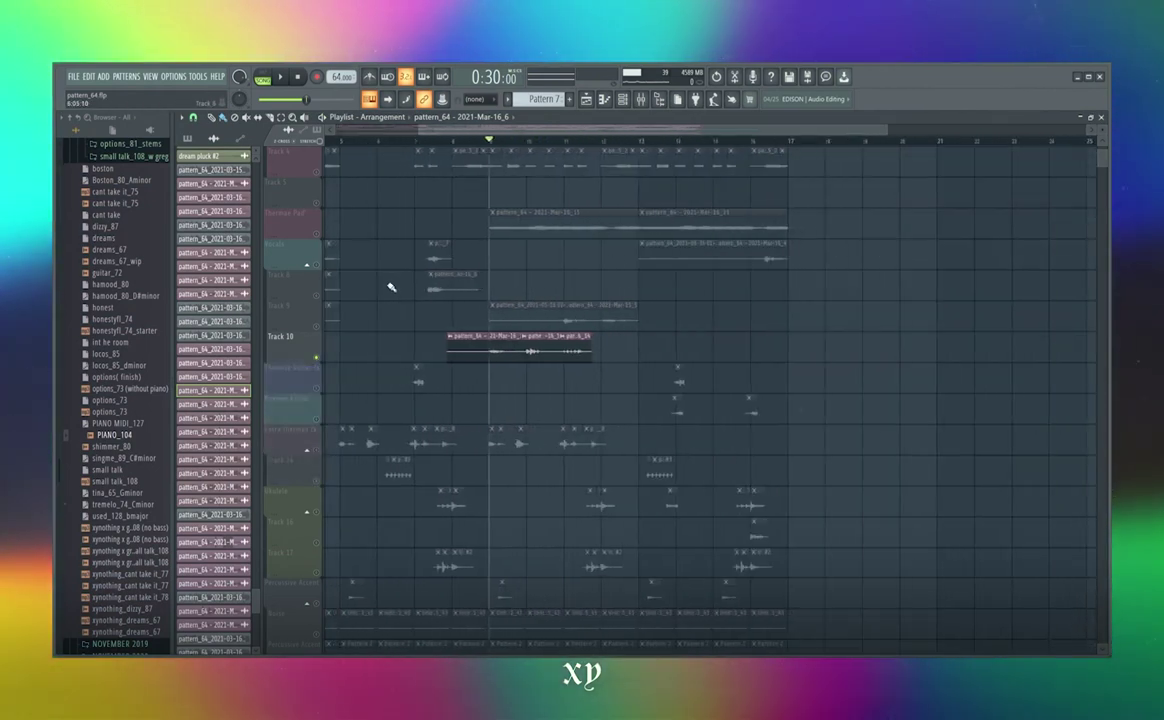
pyautogui.scroll(2, 329, 312)
pyautogui.scroll(-2, 497, 317)
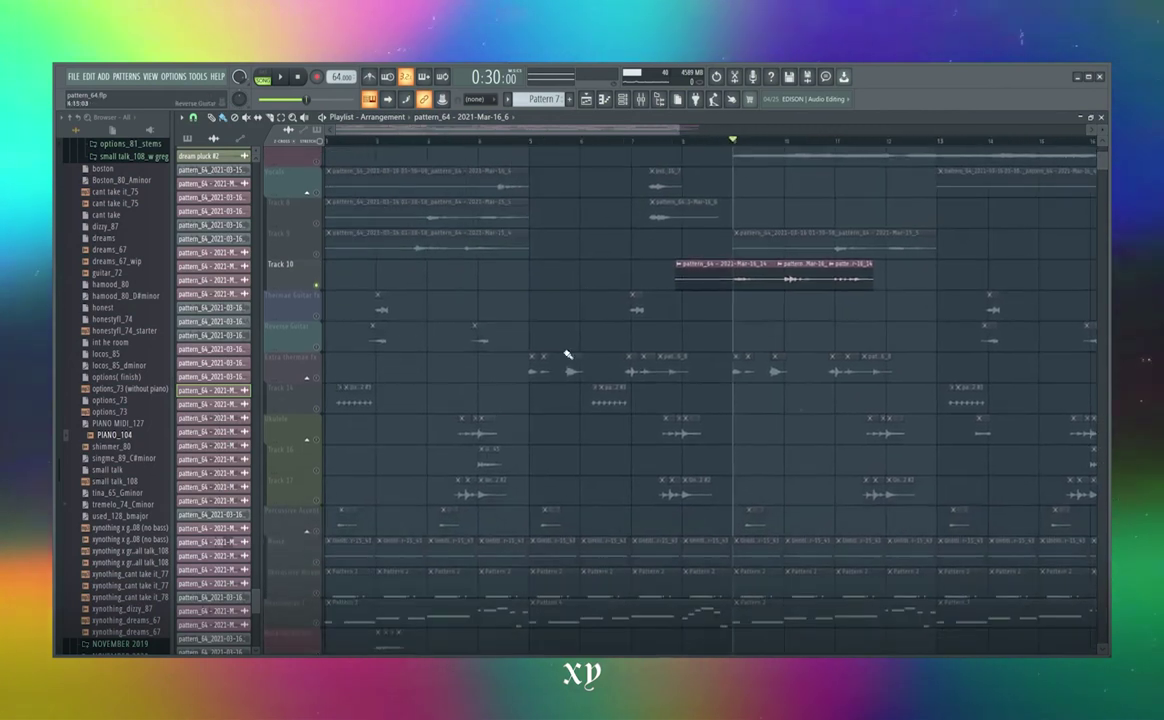
# Solo the Thermae Guitar fx track and lengthen its first clip to about the middle of bar 4.
pyautogui.scroll(-1, 317, 321)
pyautogui.click(317, 318)
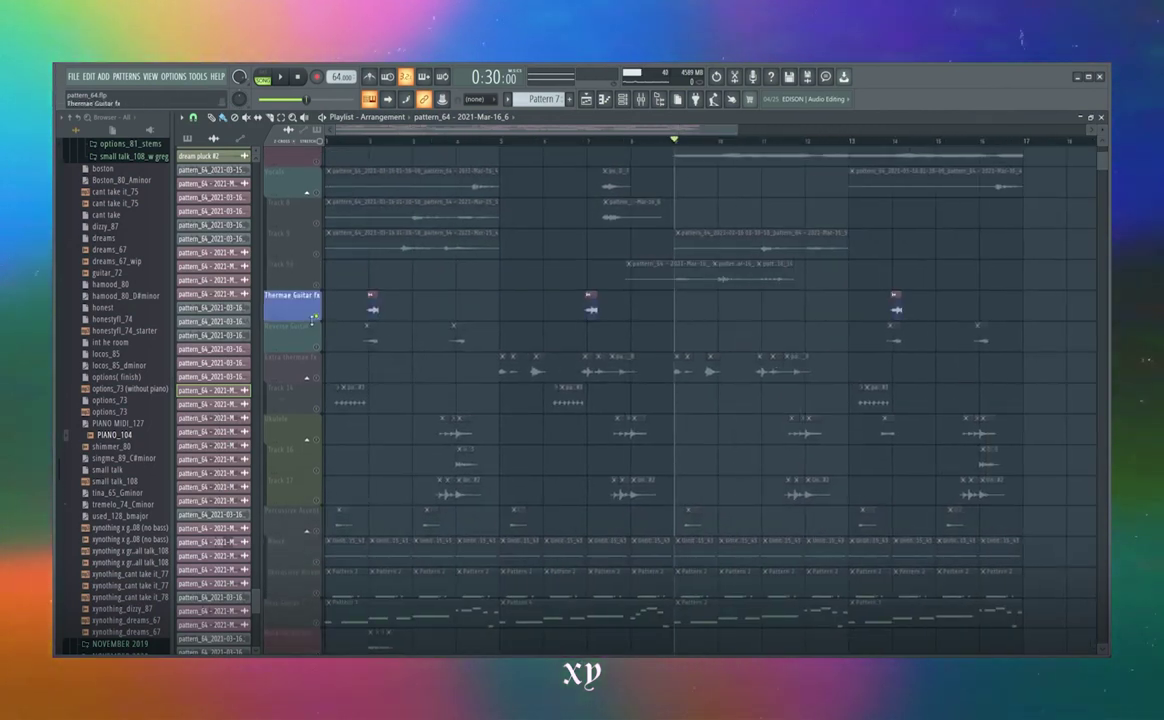
pyautogui.scroll(1, 296, 284)
pyautogui.moveTo(396, 315); pyautogui.dragTo(482, 314)
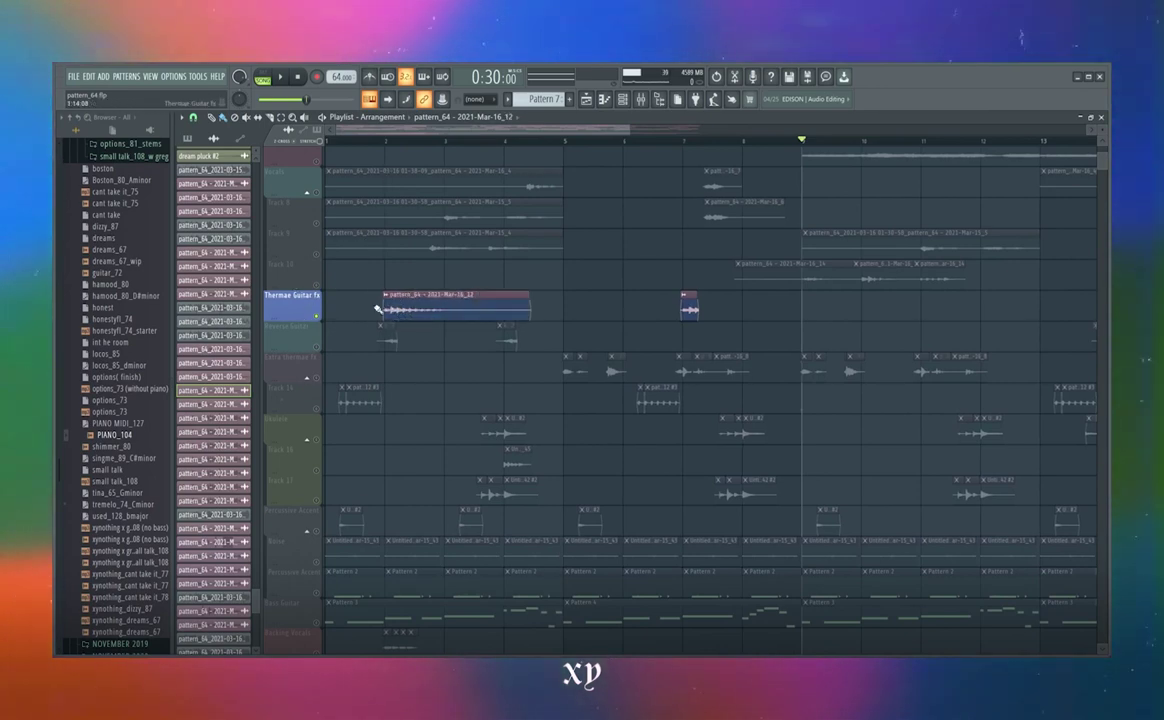
# Play the lengthened Thermae Guitar fx clip from just before bar 2.
pyautogui.scroll(1, 383, 270)
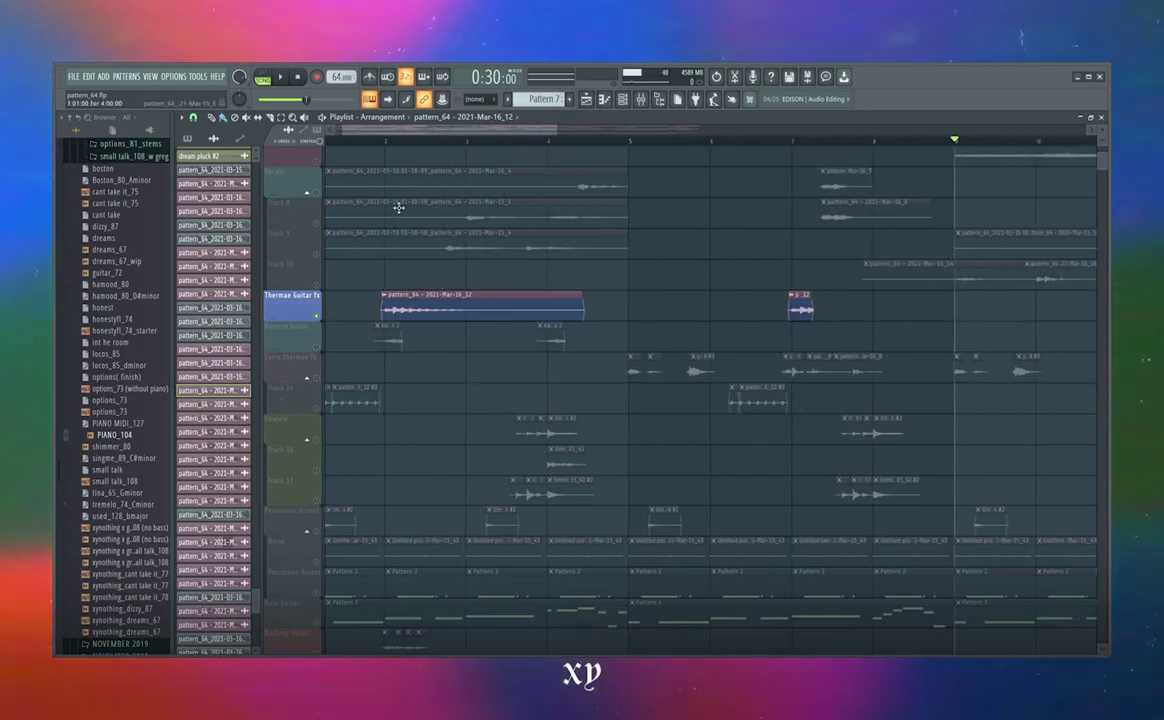
pyautogui.scroll(-1, 368, 162)
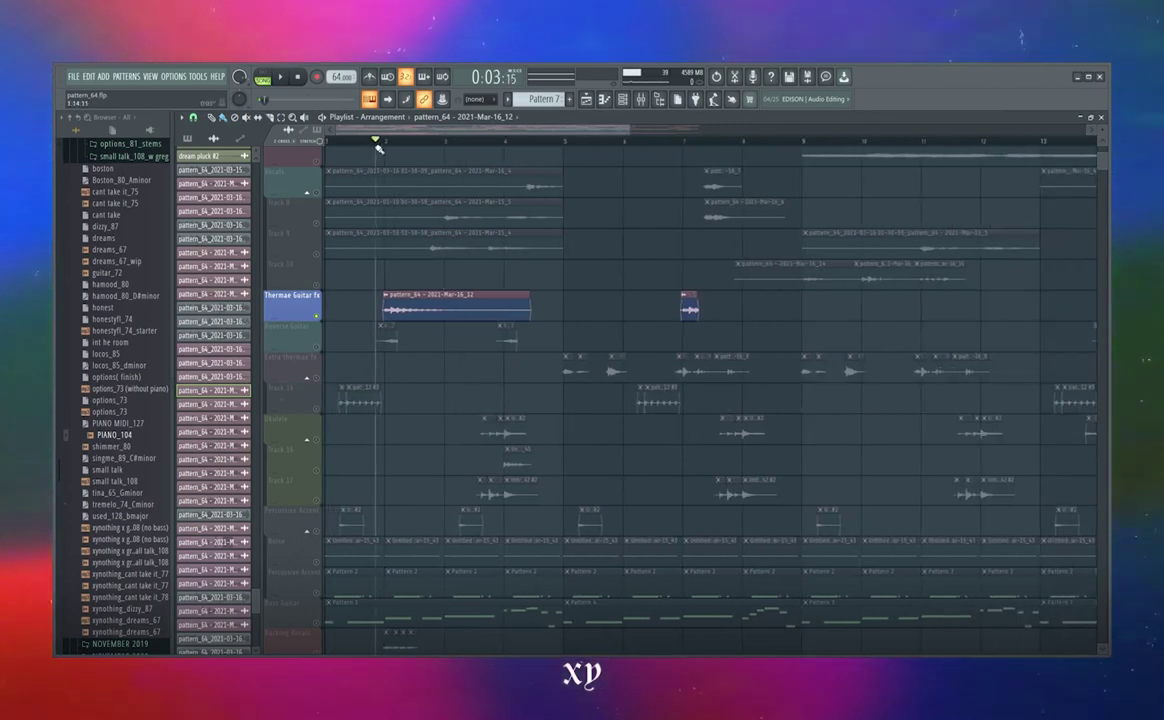
pyautogui.scroll(2, 417, 320)
pyautogui.scroll(-2, 380, 312)
pyautogui.scroll(1, 362, 309)
pyautogui.press('space')
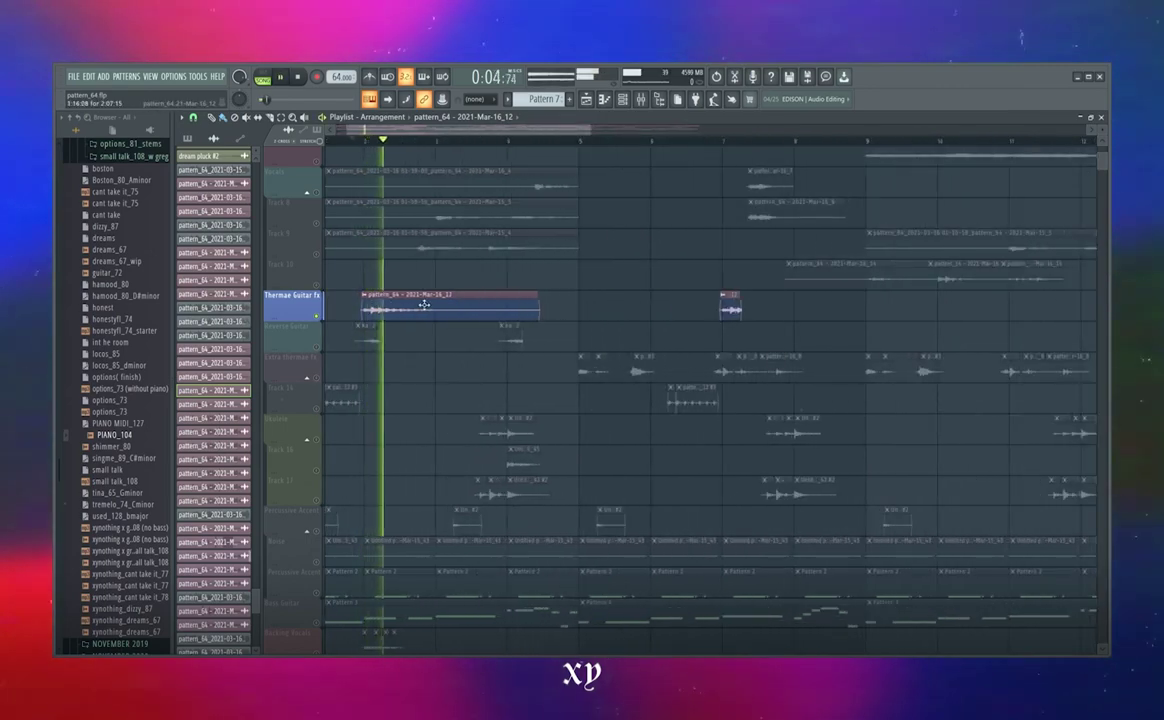
# Solo the Reverse Guitar track and examine the channel settings of its kalimba pluck 2 sample.
pyautogui.scroll(-3, 383, 310)
pyautogui.scroll(-1, 405, 312)
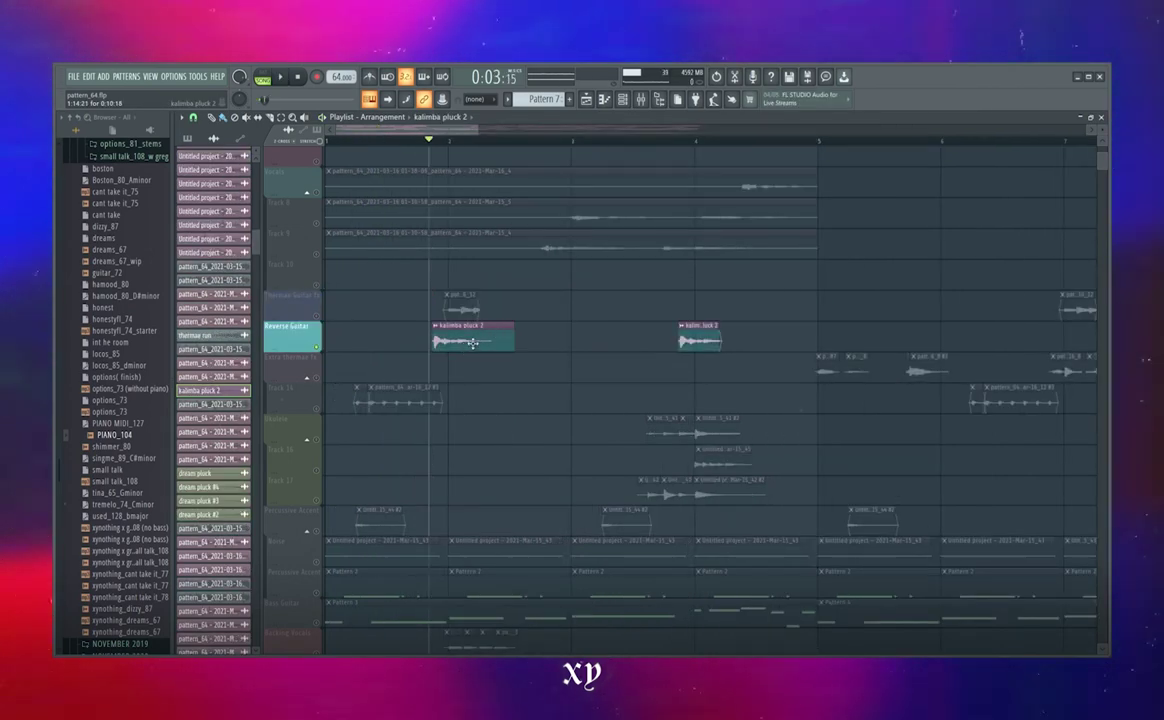
pyautogui.doubleClick(472, 344)
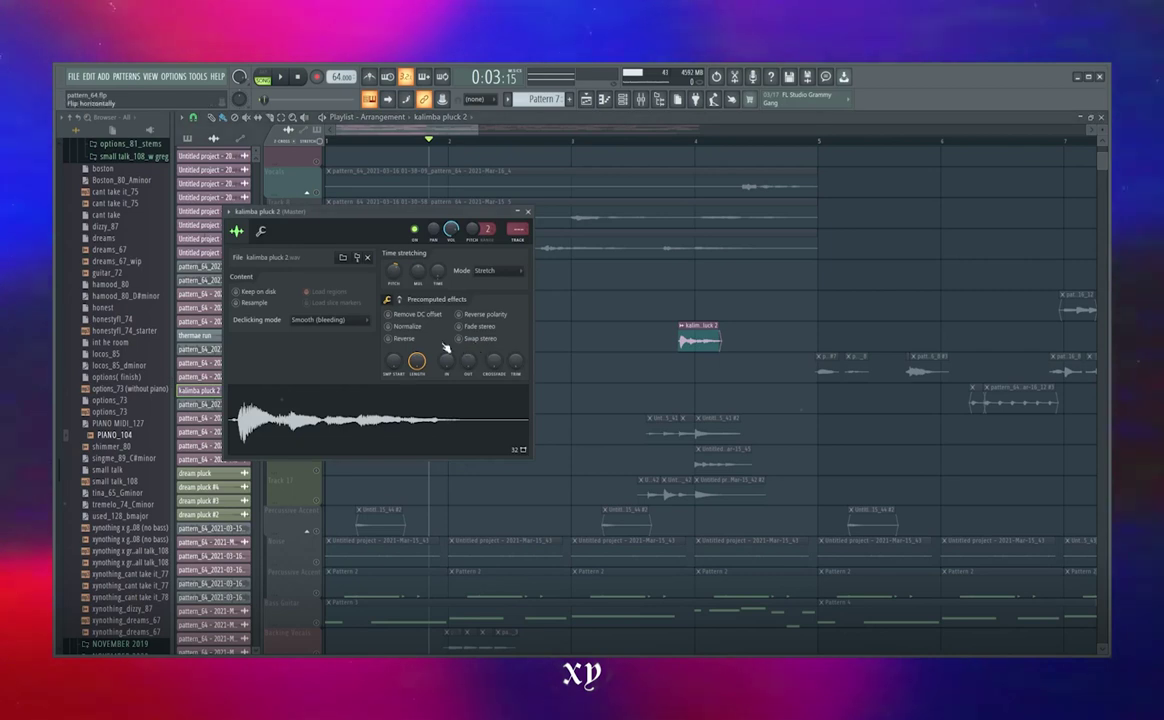
pyautogui.press('Escape')
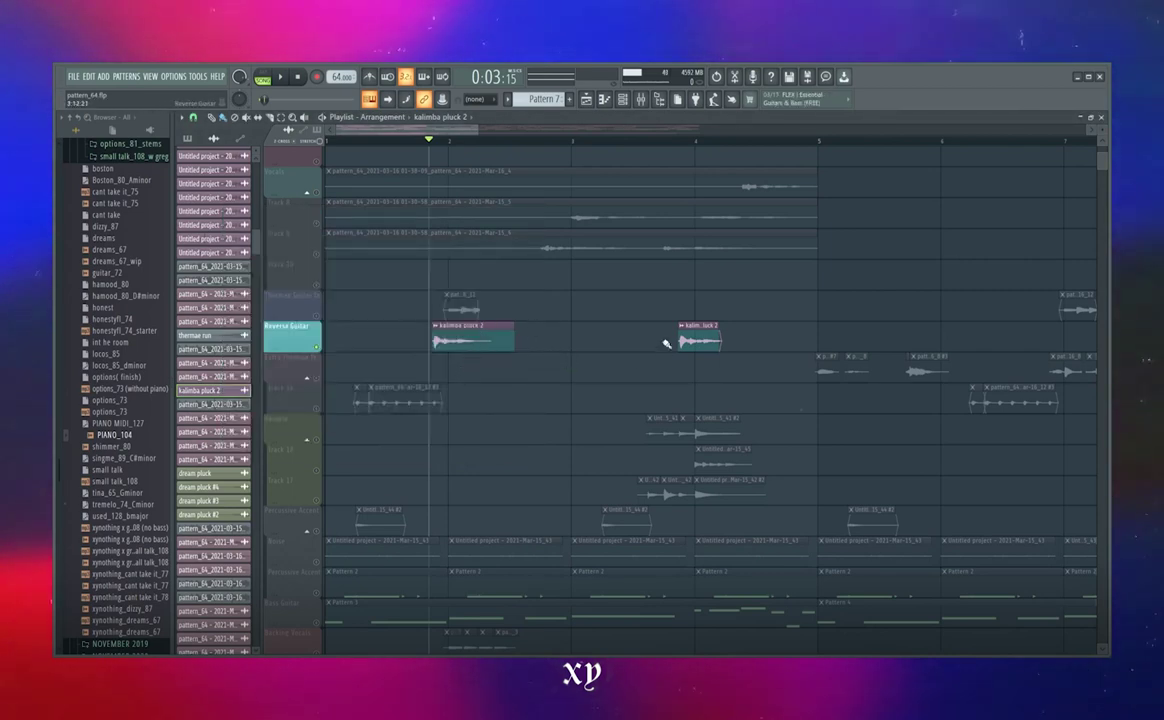
# Play the unreversed kalimba pluck 2 clip briefly, and enable Reverse for the sample in its channel settings.
pyautogui.press('space')
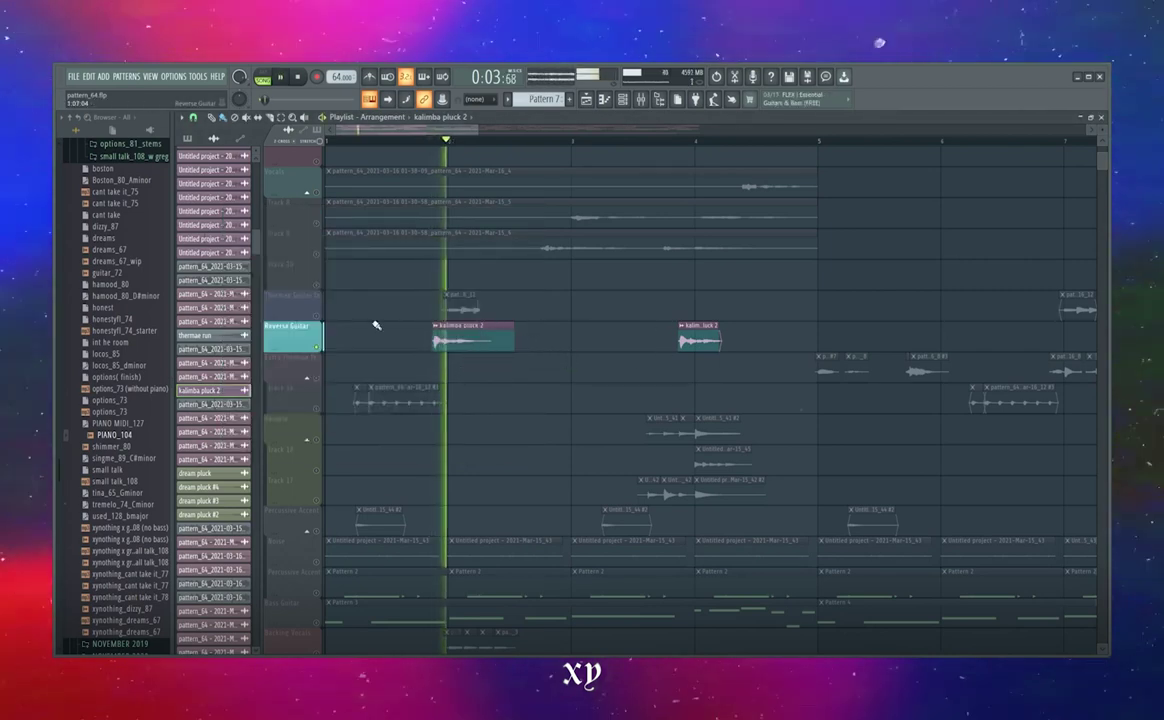
pyautogui.press('space')
pyautogui.doubleClick(455, 340)
pyautogui.click(410, 338)
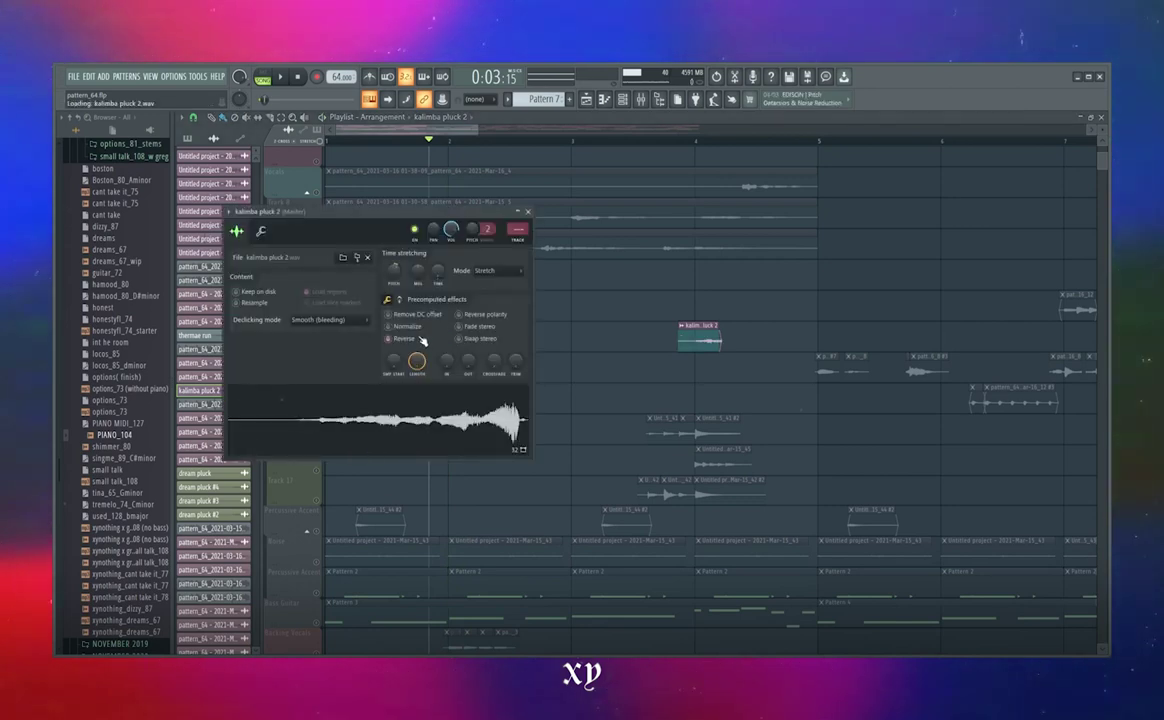
# Close the kalimba pluck 2 channel settings, solo the Extra thermae fx track and place the playback start at bar 5.
pyautogui.press('Escape')
pyautogui.press('space')
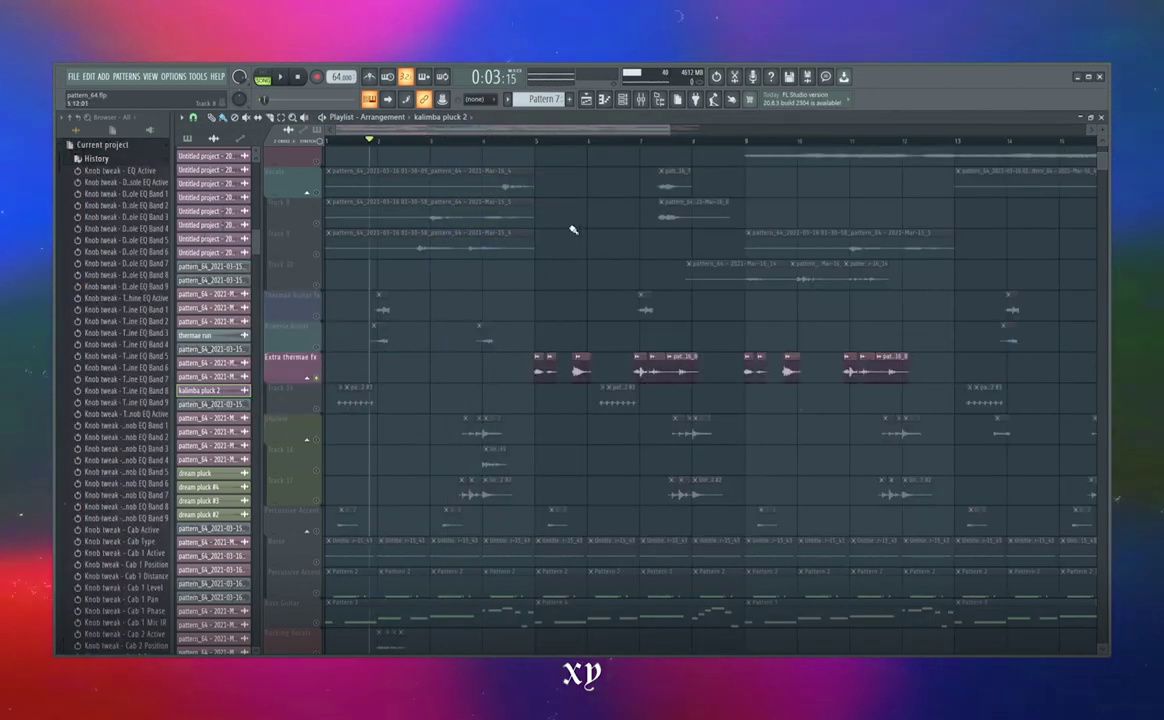
pyautogui.scroll(-2, 481, 221)
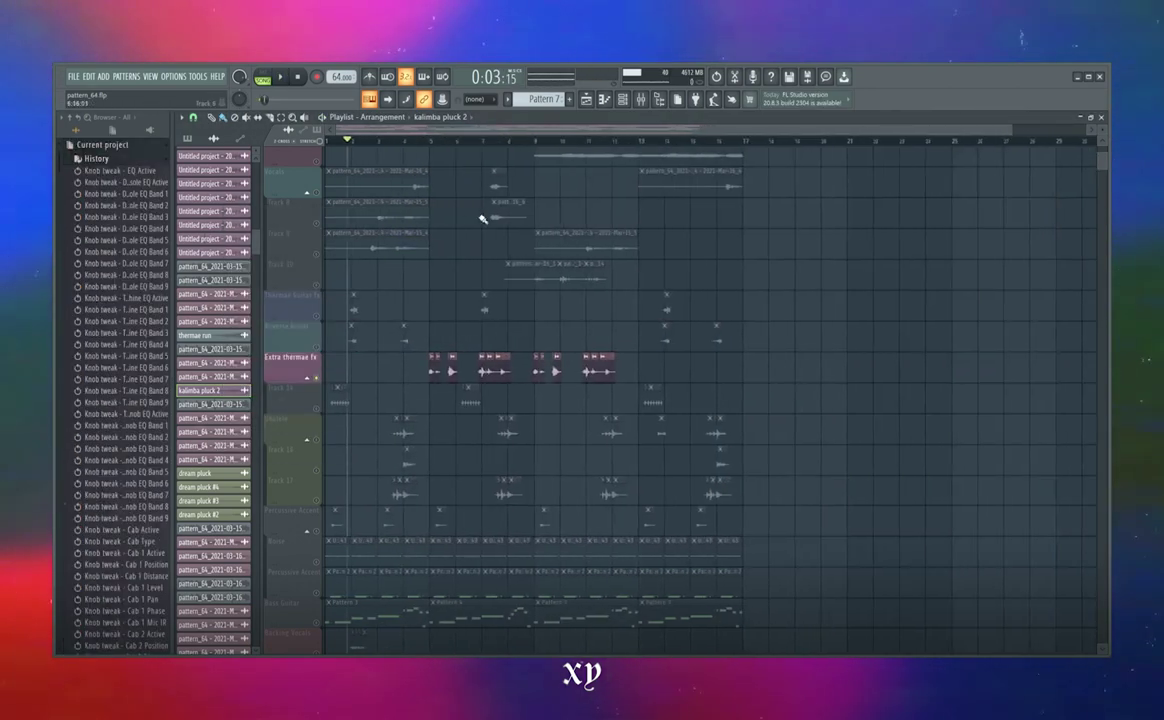
pyautogui.scroll(3, 470, 161)
pyautogui.scroll(3, 468, 161)
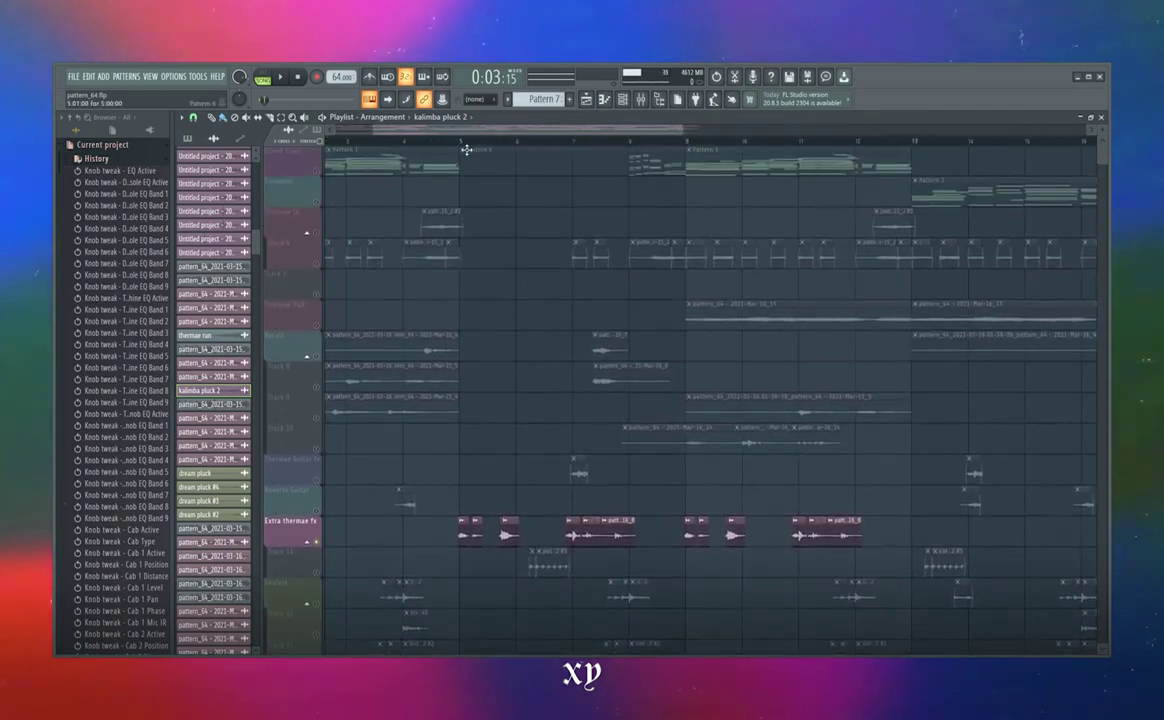
pyautogui.scroll(-1, 468, 150)
pyautogui.scroll(2, 432, 150)
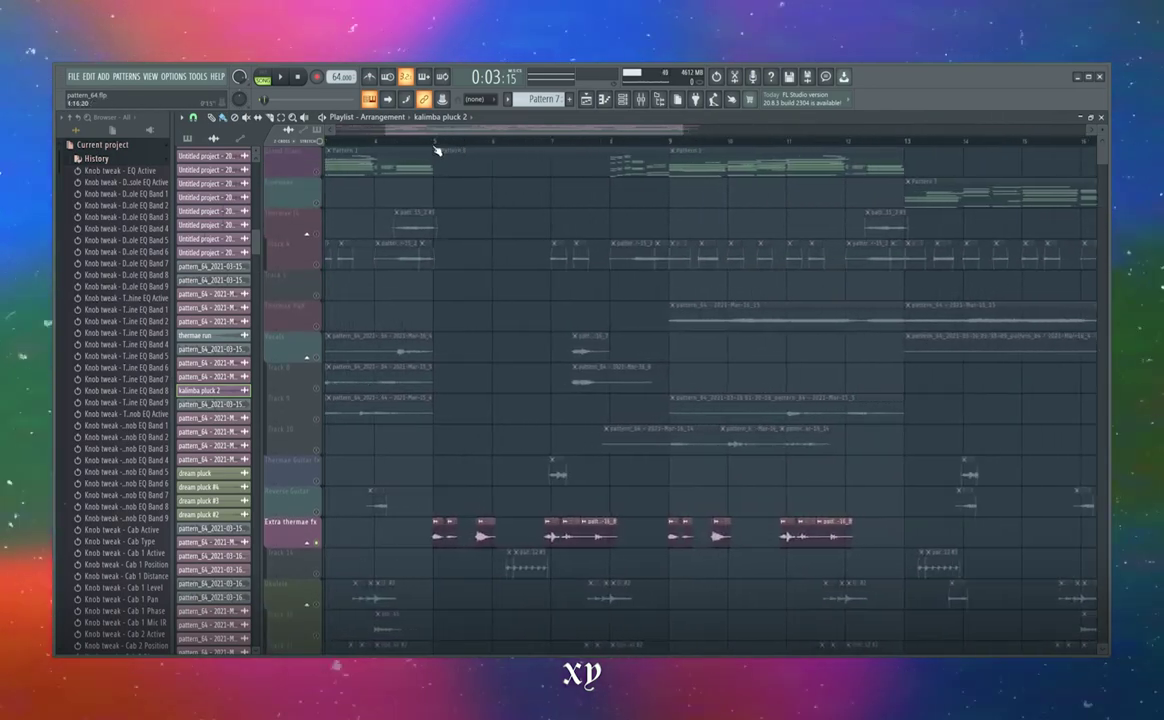
pyautogui.scroll(-5, 447, 190)
pyautogui.scroll(3, 450, 315)
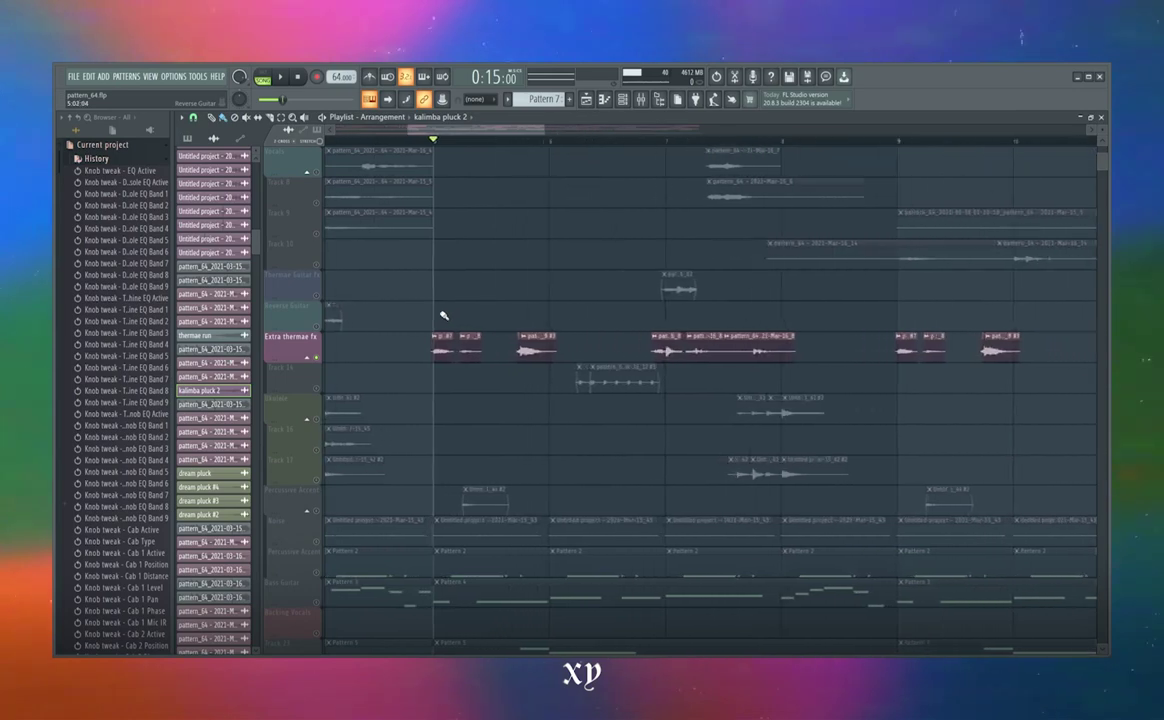
# Play the first Extra thermae fx clips from bar 5.
pyautogui.scroll(-6, 445, 315)
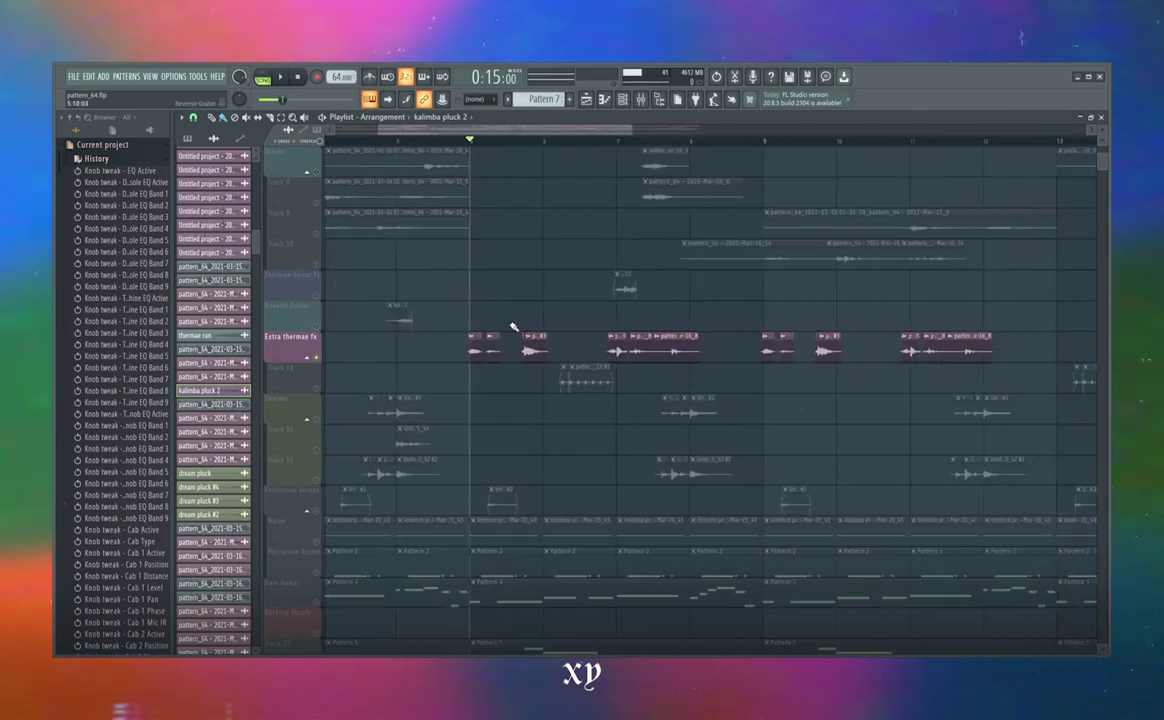
pyautogui.scroll(6, 509, 328)
pyautogui.scroll(-6, 514, 305)
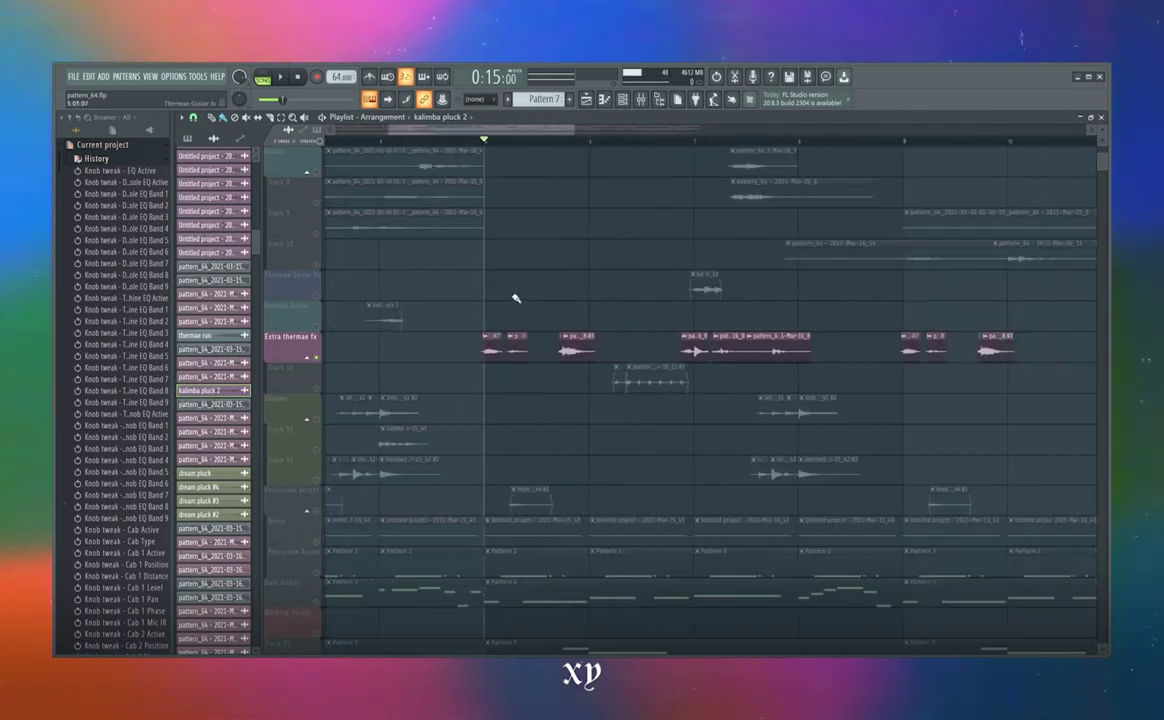
pyautogui.scroll(4, 515, 291)
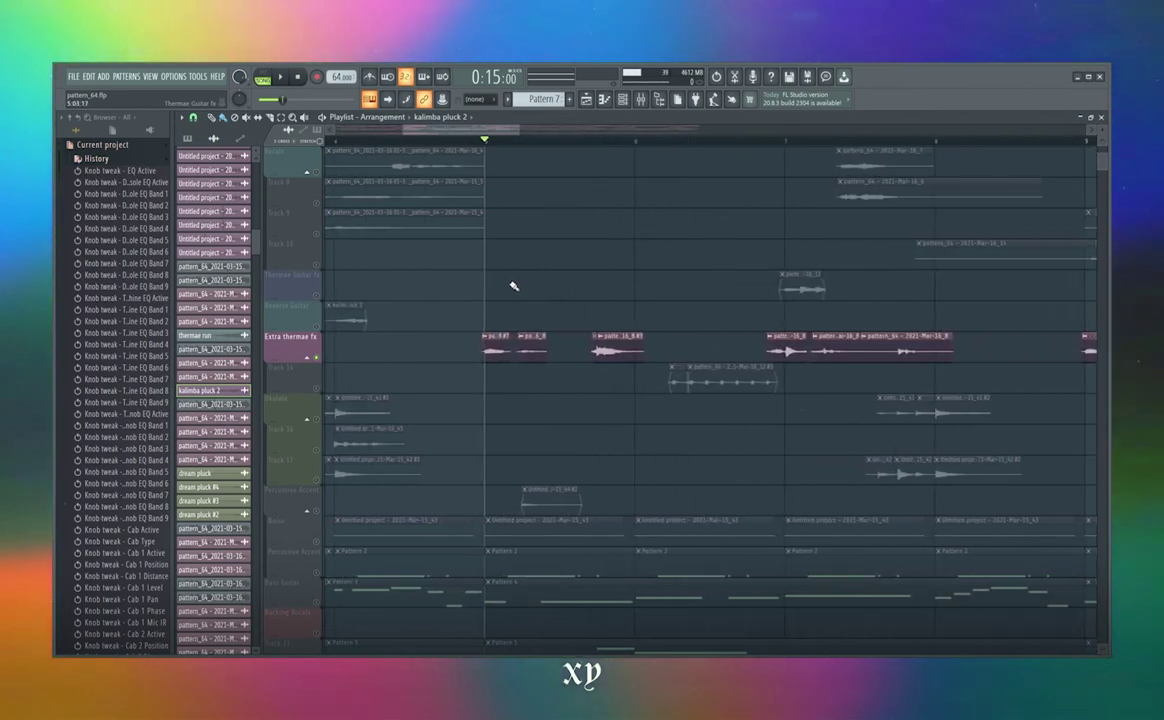
pyautogui.scroll(-4, 535, 316)
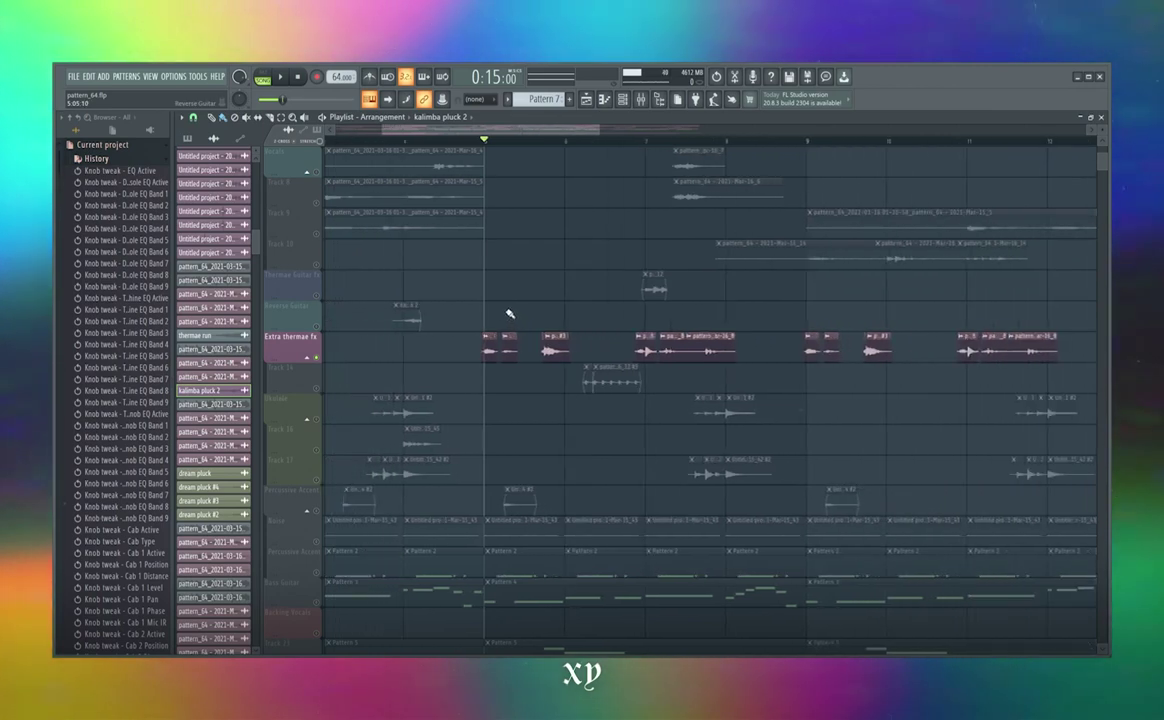
pyautogui.scroll(-2, 575, 303)
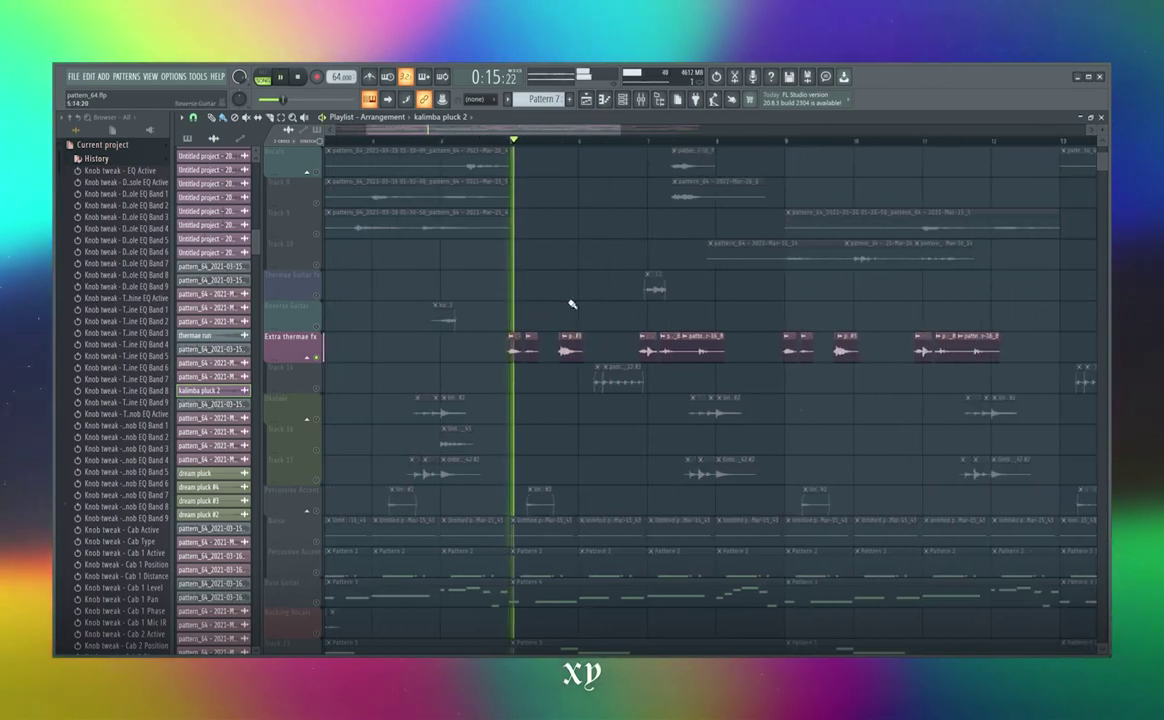
pyautogui.scroll(1, 570, 305)
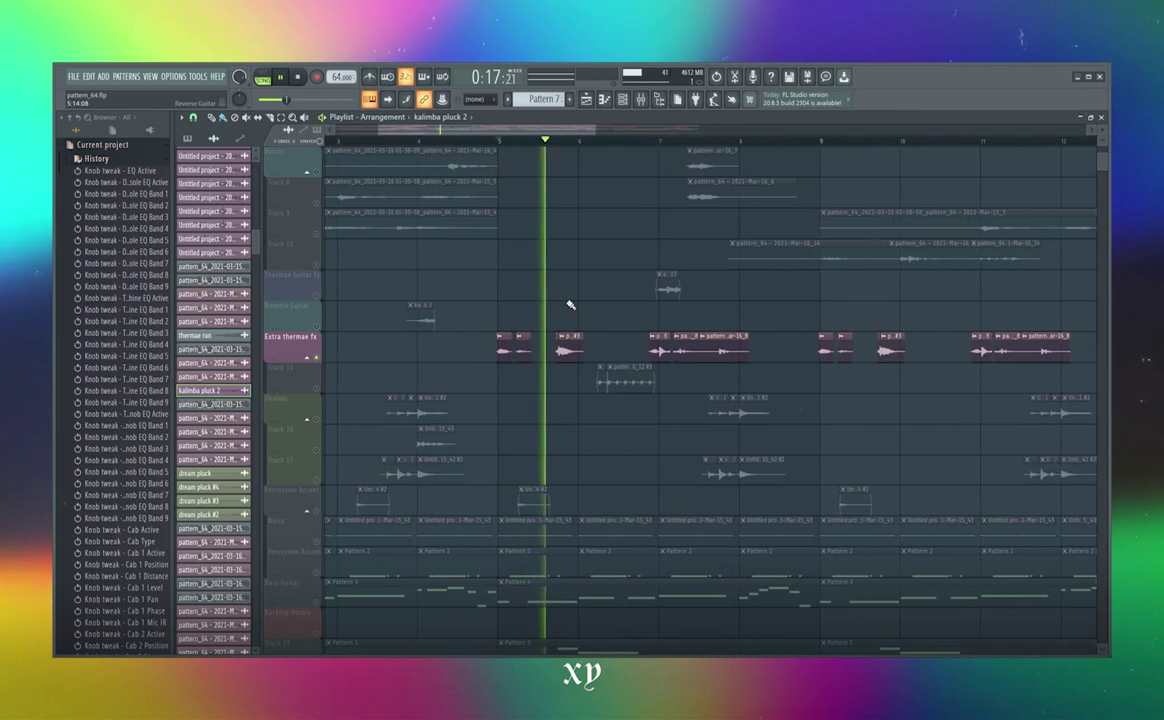
pyautogui.scroll(-4, 565, 290)
pyautogui.press('space')
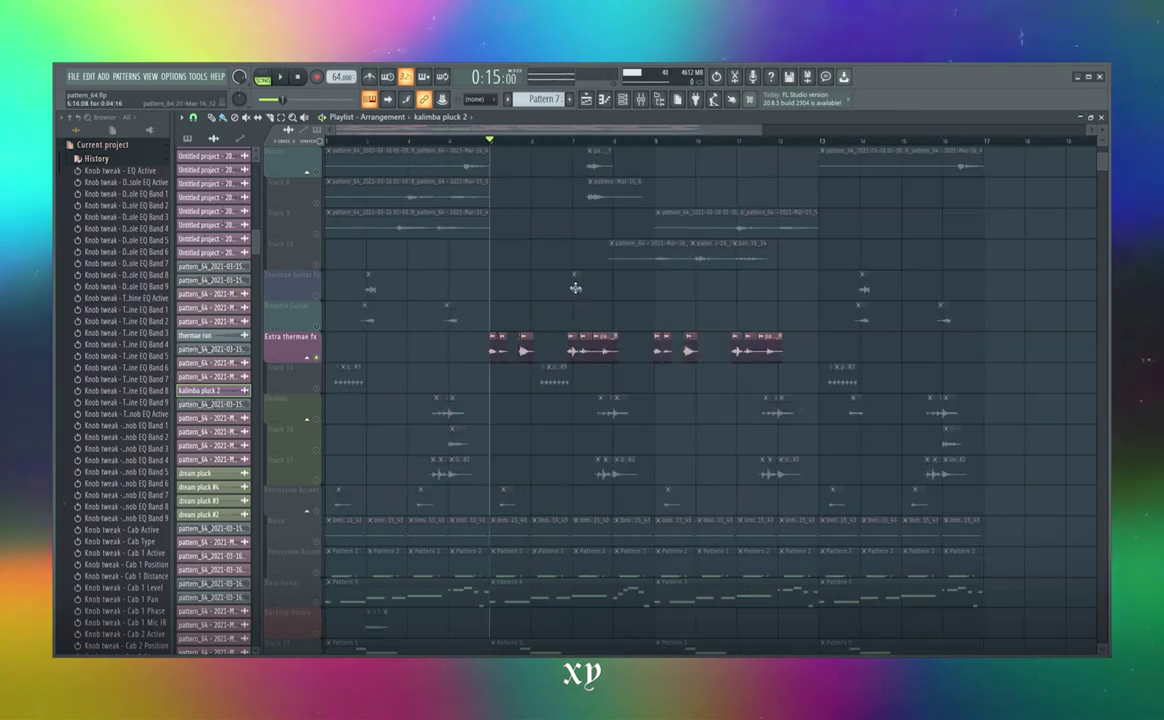
# Solo Track 14 and place the playback start just before its first clips in bar 1.
pyautogui.click(540, 384)
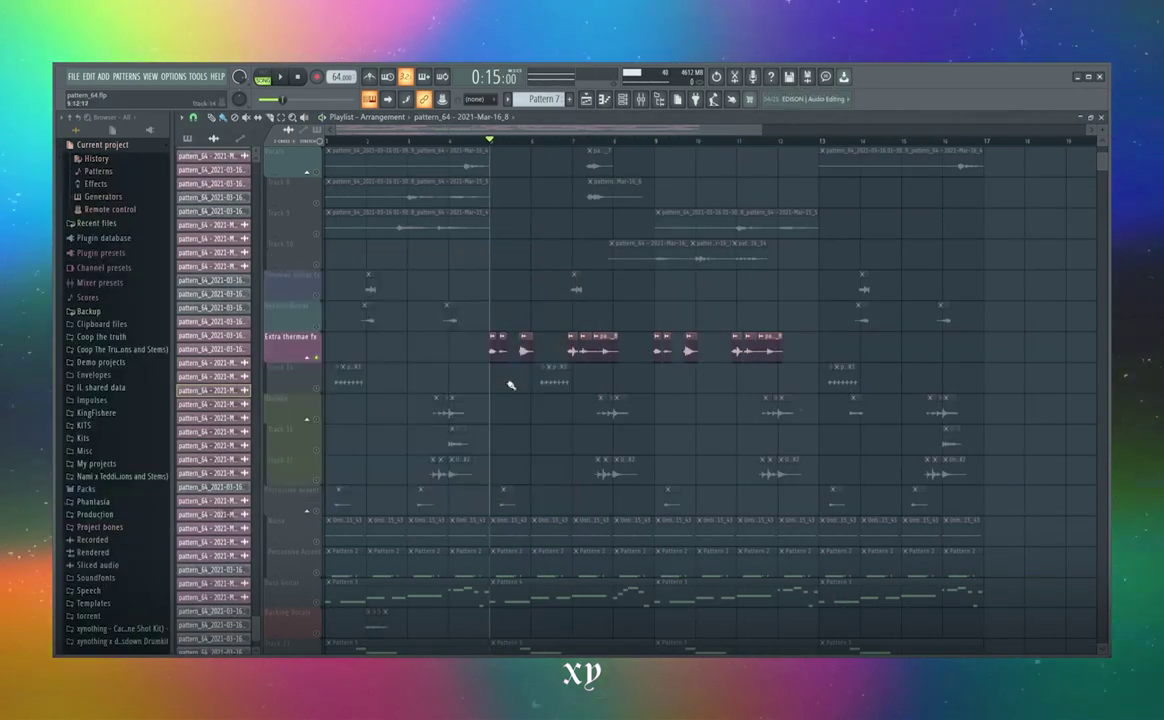
pyautogui.rightClick(318, 389)
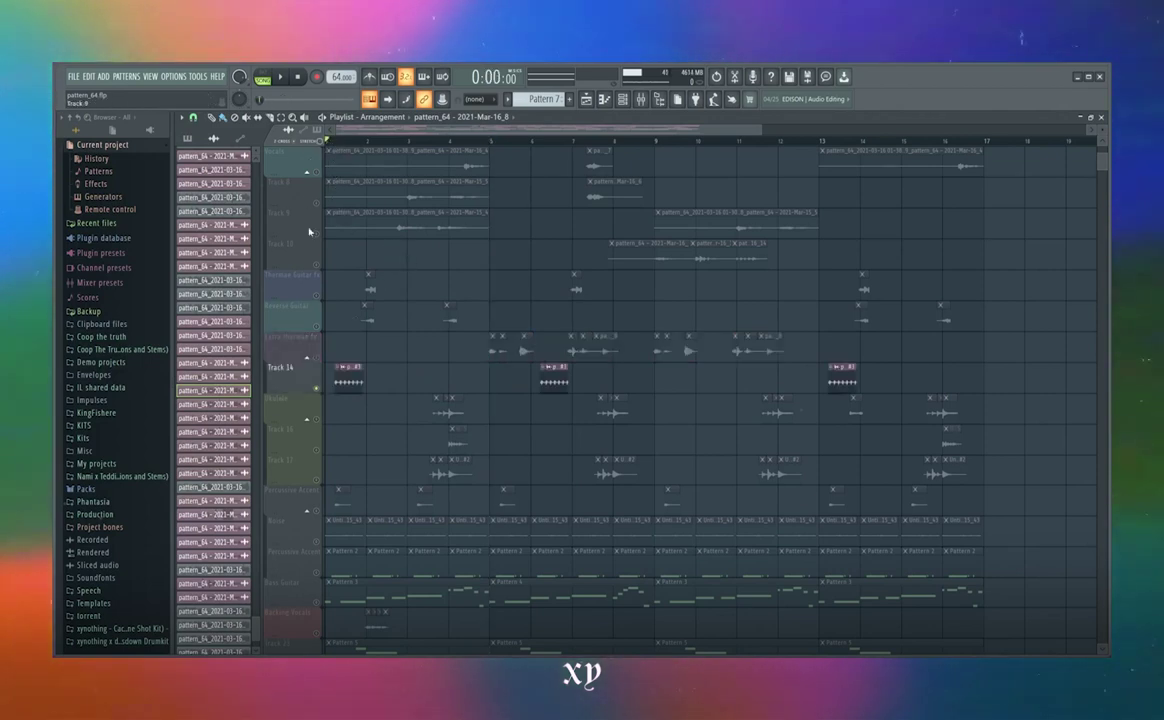
pyautogui.scroll(4, 309, 232)
pyautogui.scroll(-3, 320, 300)
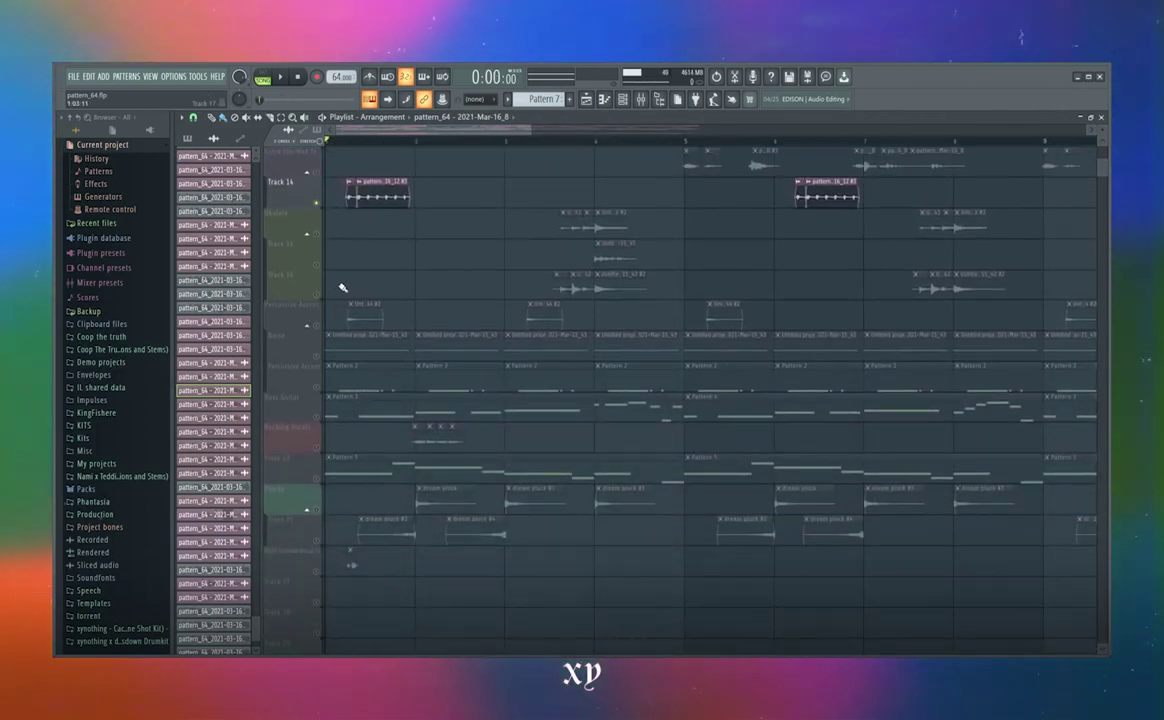
pyautogui.scroll(2, 342, 288)
pyautogui.scroll(2, 338, 215)
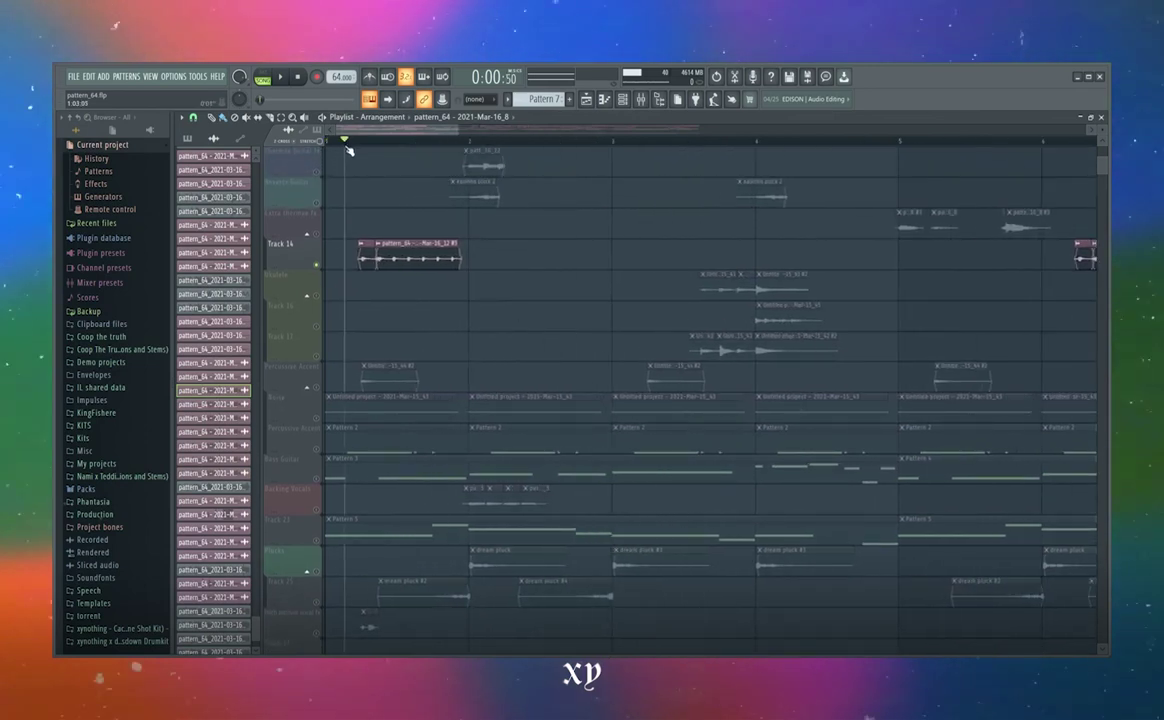
pyautogui.scroll(3, 386, 298)
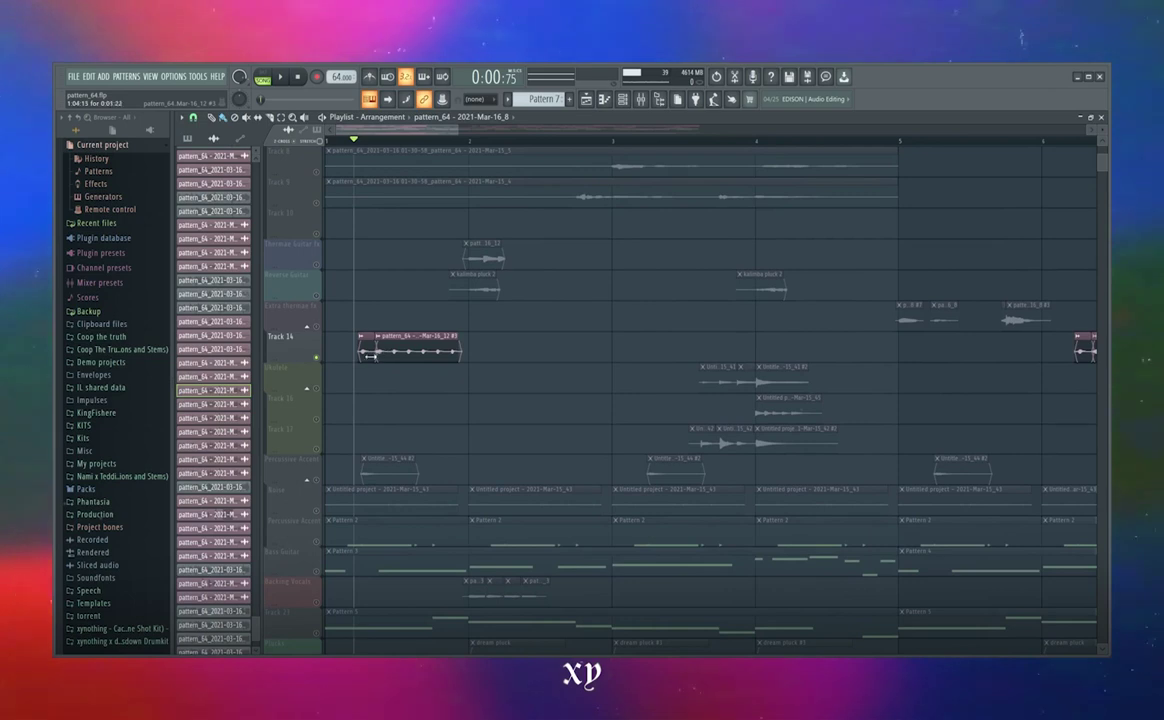
# Play the soloed Track 14 clips in bar 1.
pyautogui.moveTo(519, 386); pyautogui.dragTo(527, 371)
pyautogui.press('space')
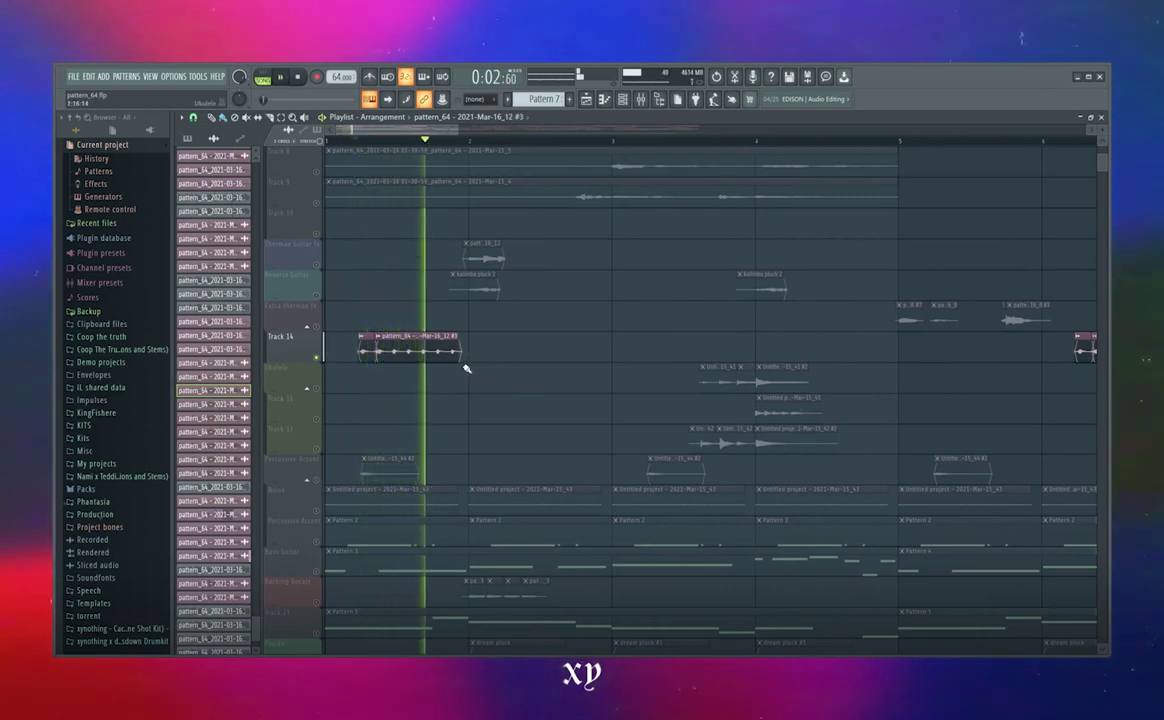
pyautogui.press('space')
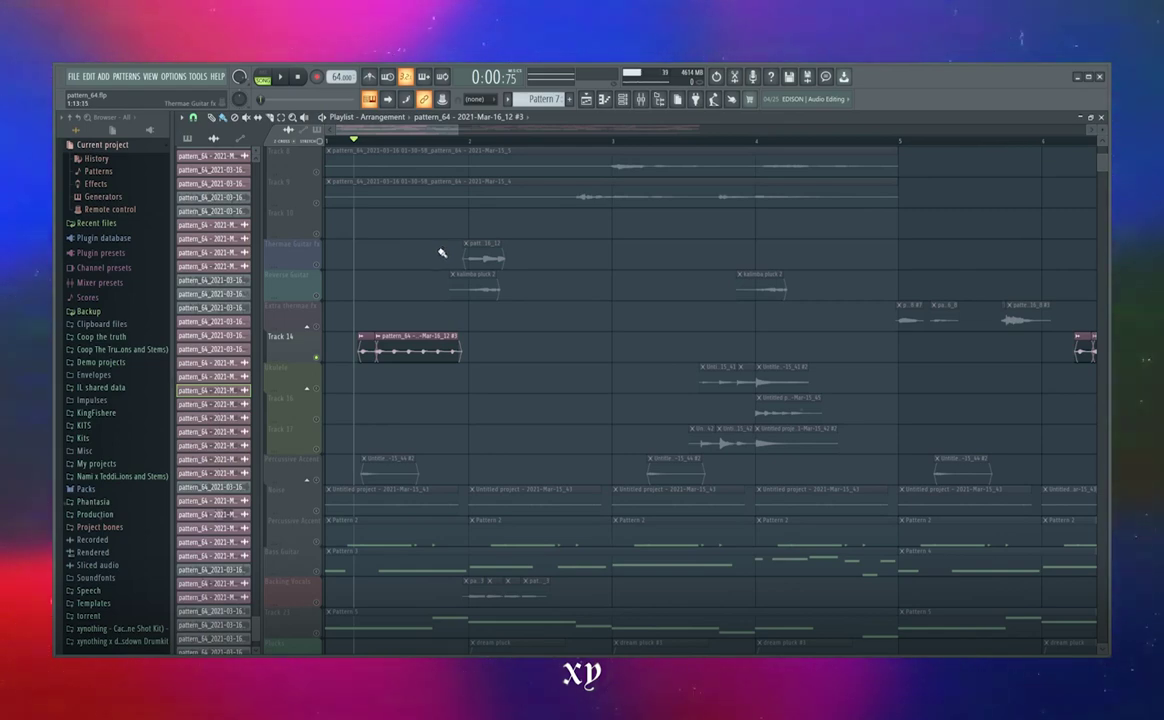
# Solo the Ukulele track with Tracks 16 and 17, place the playback start at bar 3 and unmute Grand Piano.
pyautogui.scroll(-6, 431, 256)
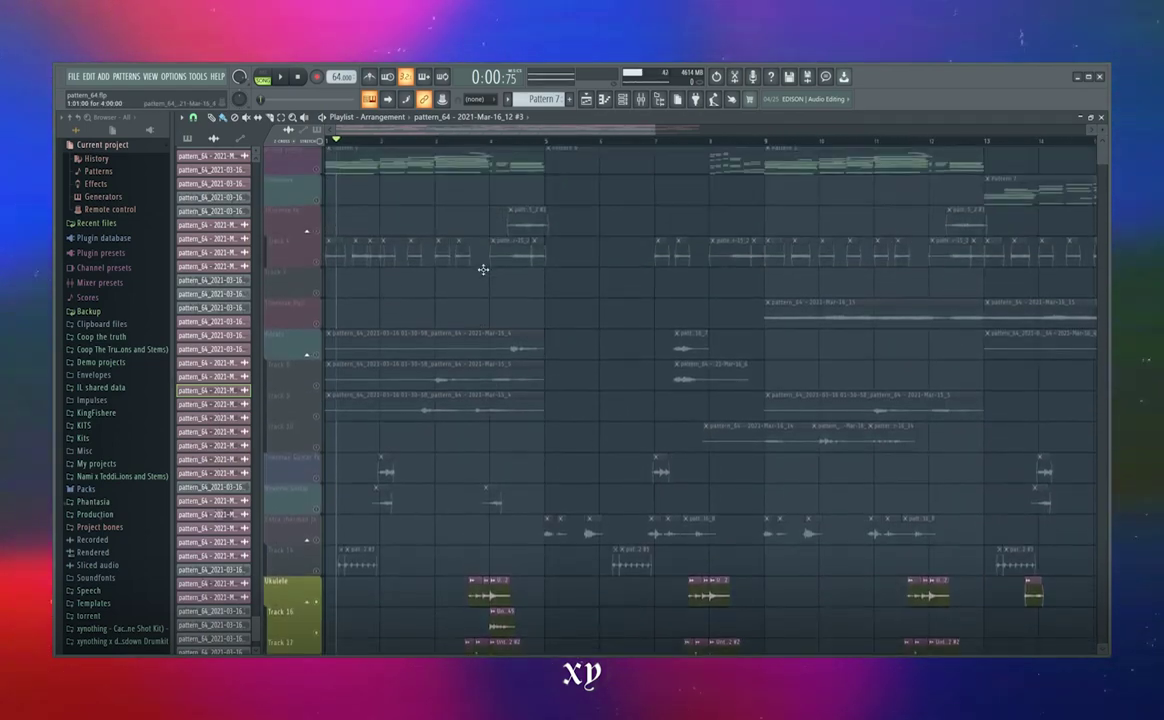
pyautogui.scroll(-3, 483, 270)
pyautogui.scroll(6, 483, 268)
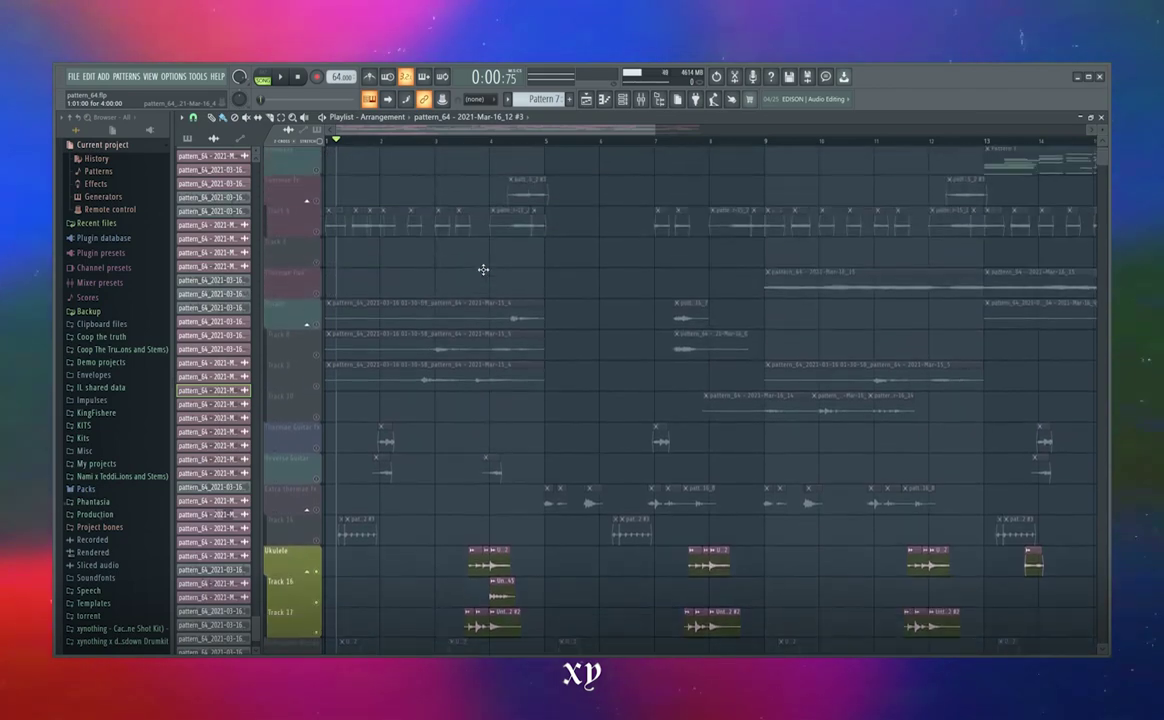
pyautogui.moveTo(438, 141); pyautogui.dragTo(530, 147)
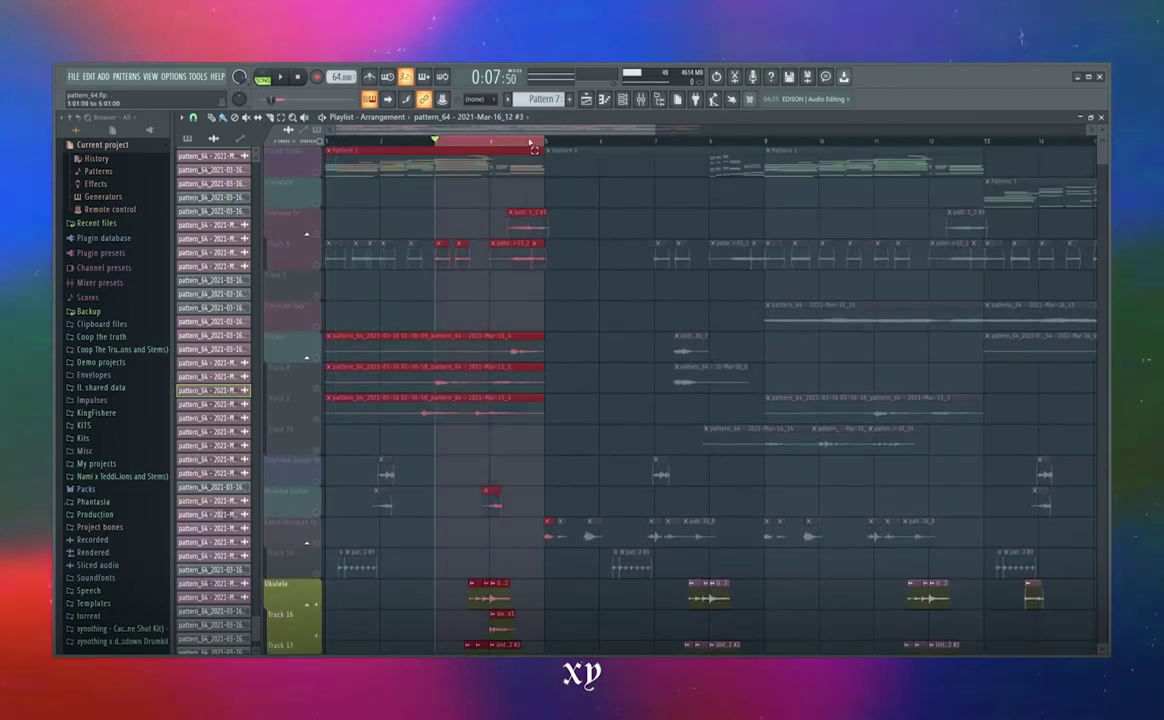
pyautogui.click(443, 147)
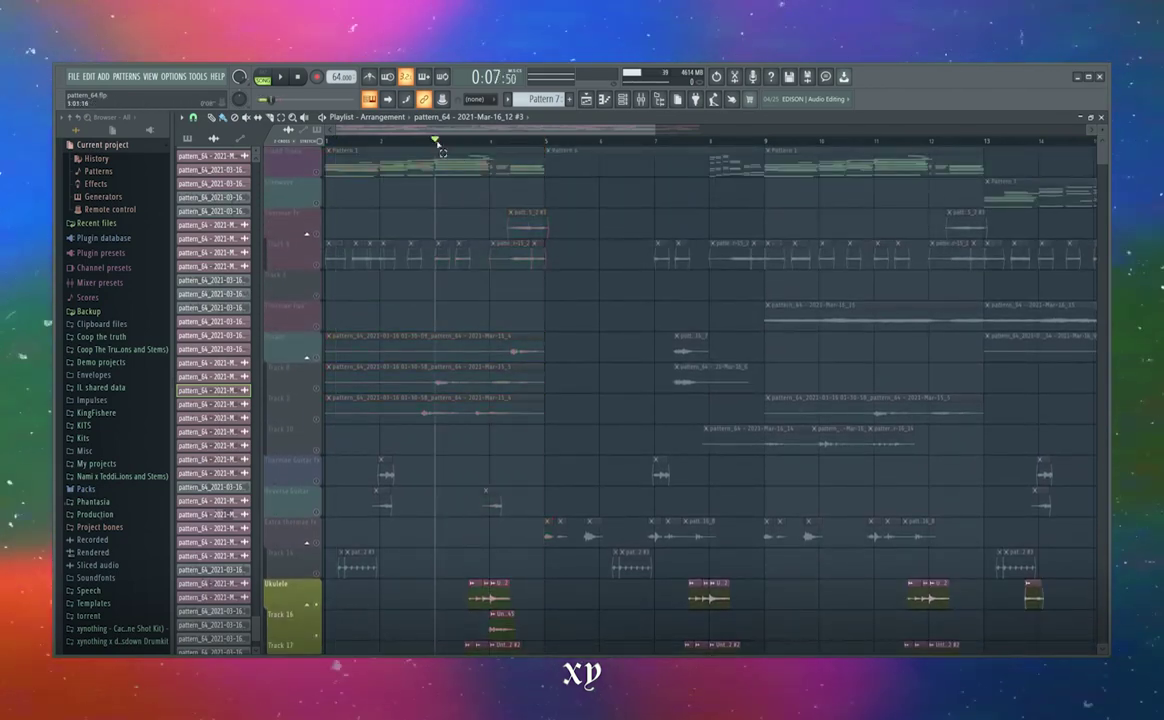
pyautogui.click(322, 173)
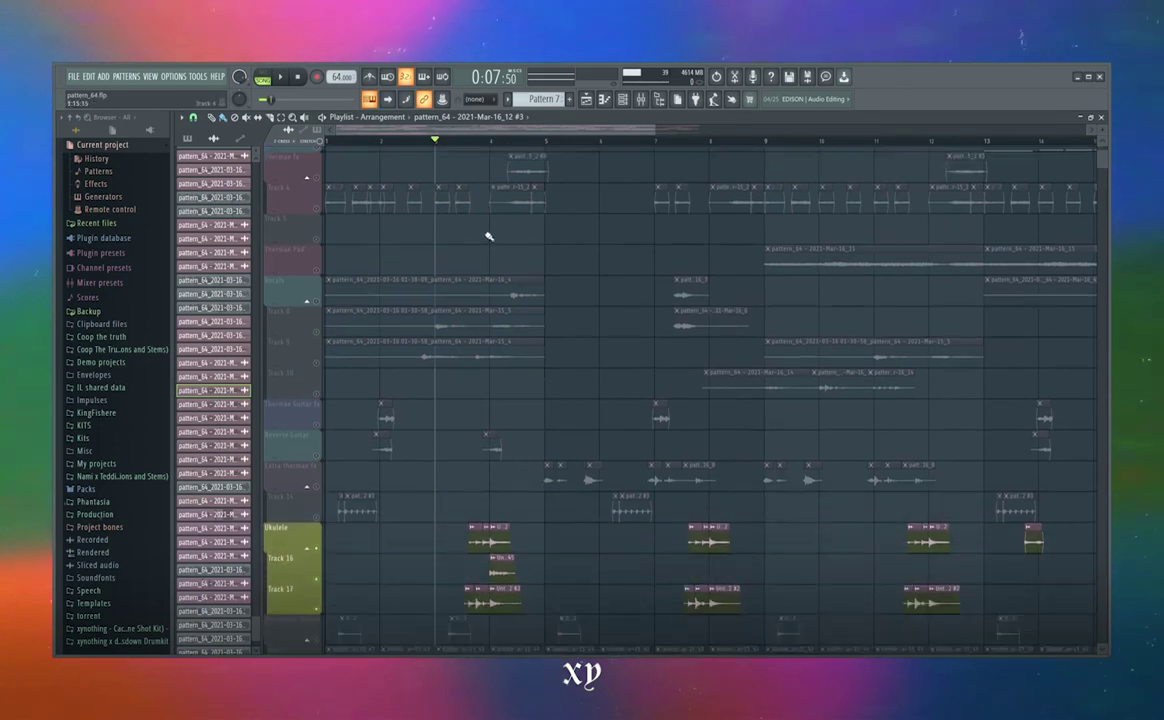
# Play the three ukulele layers together from bar 3.
pyautogui.press('space')
pyautogui.scroll(-3, 478, 200)
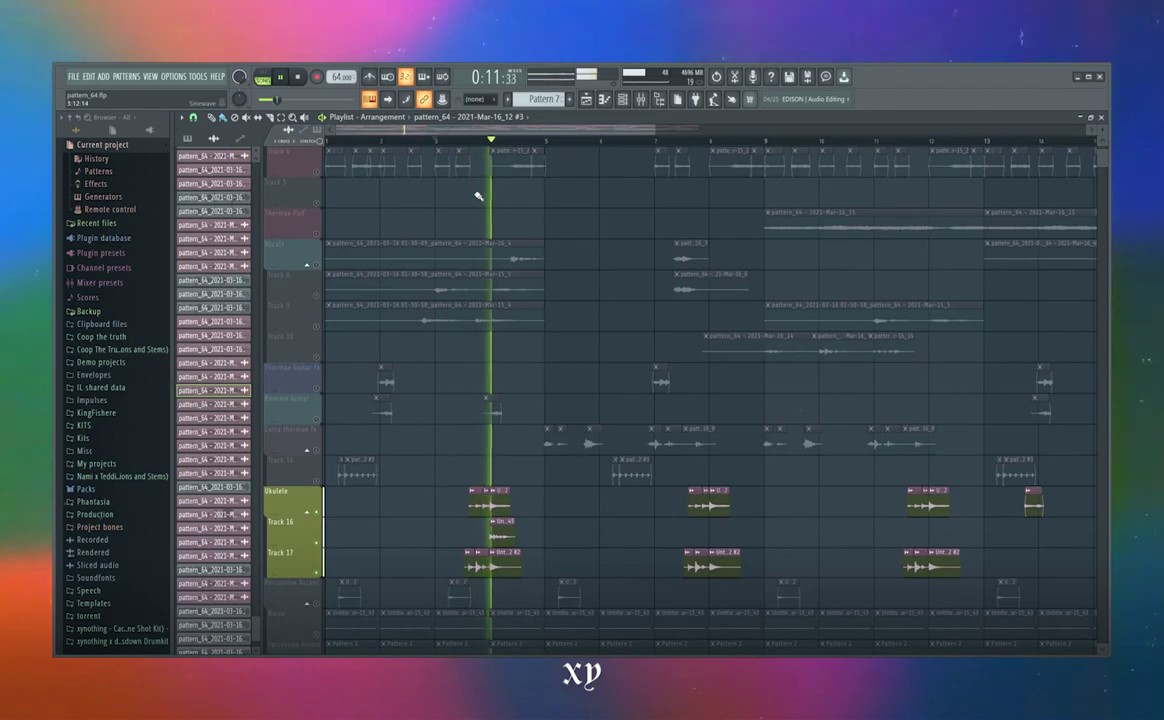
pyautogui.scroll(3, 478, 196)
pyautogui.scroll(-7, 468, 229)
pyautogui.press('space')
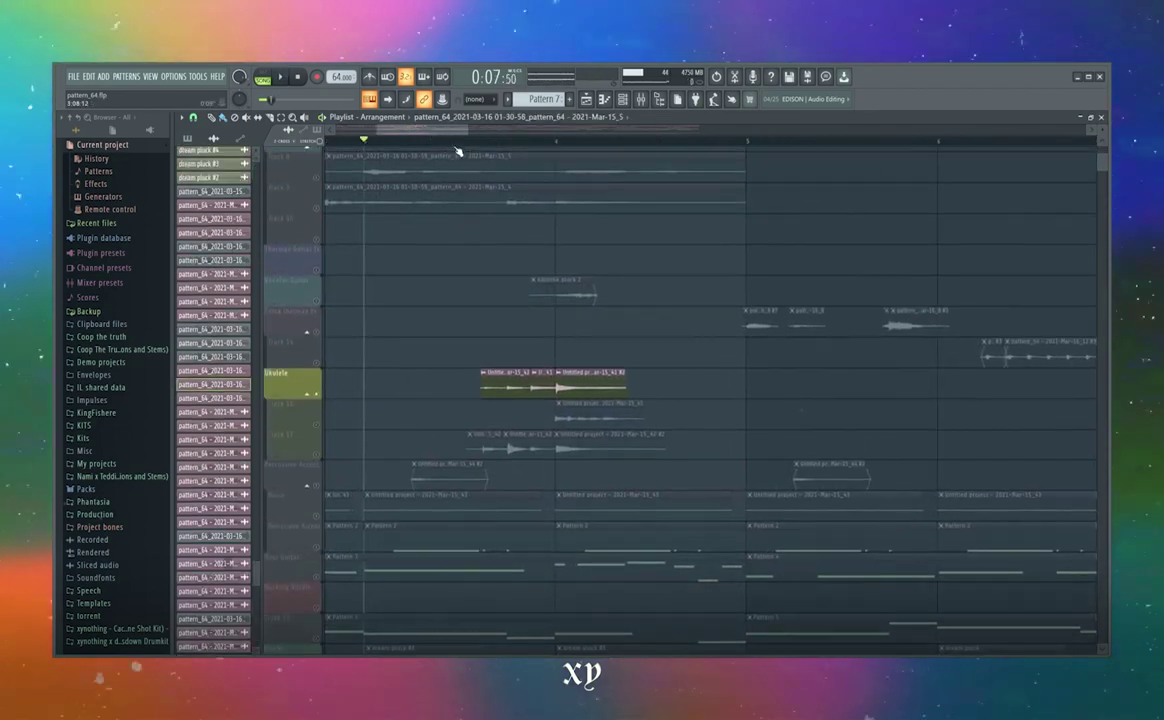
# Play the Ukulele track's clips on their own, and solo and play the Track 17 layer.
pyautogui.press('space')
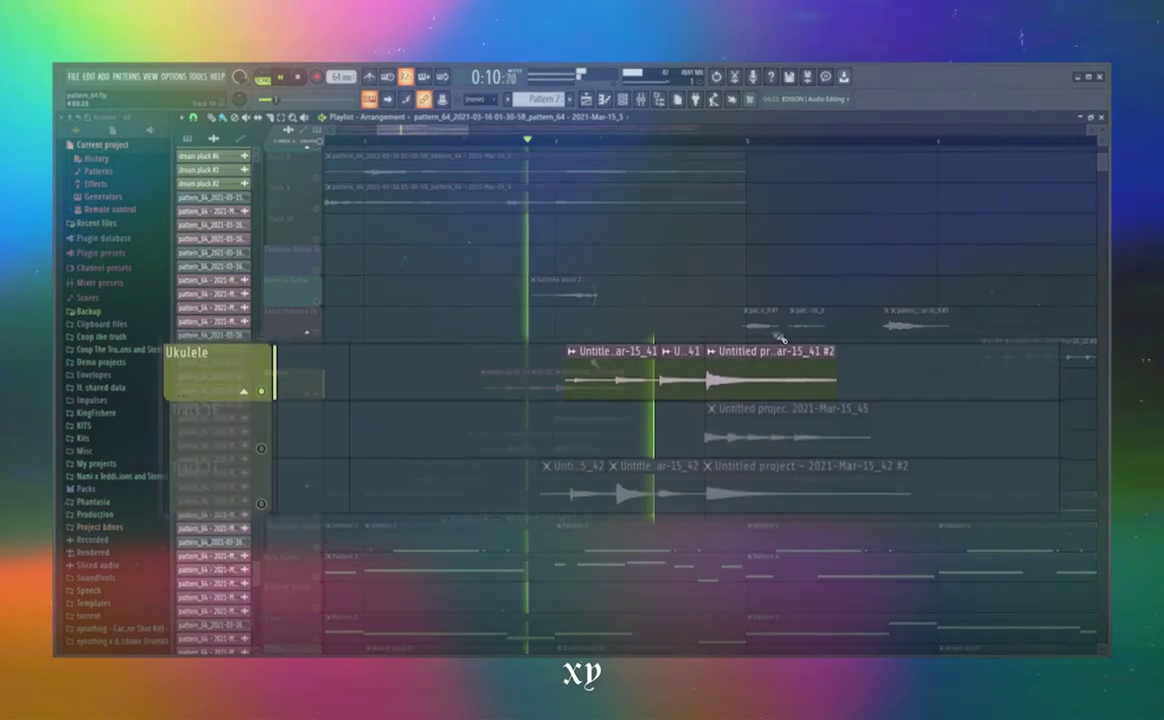
pyautogui.press('space')
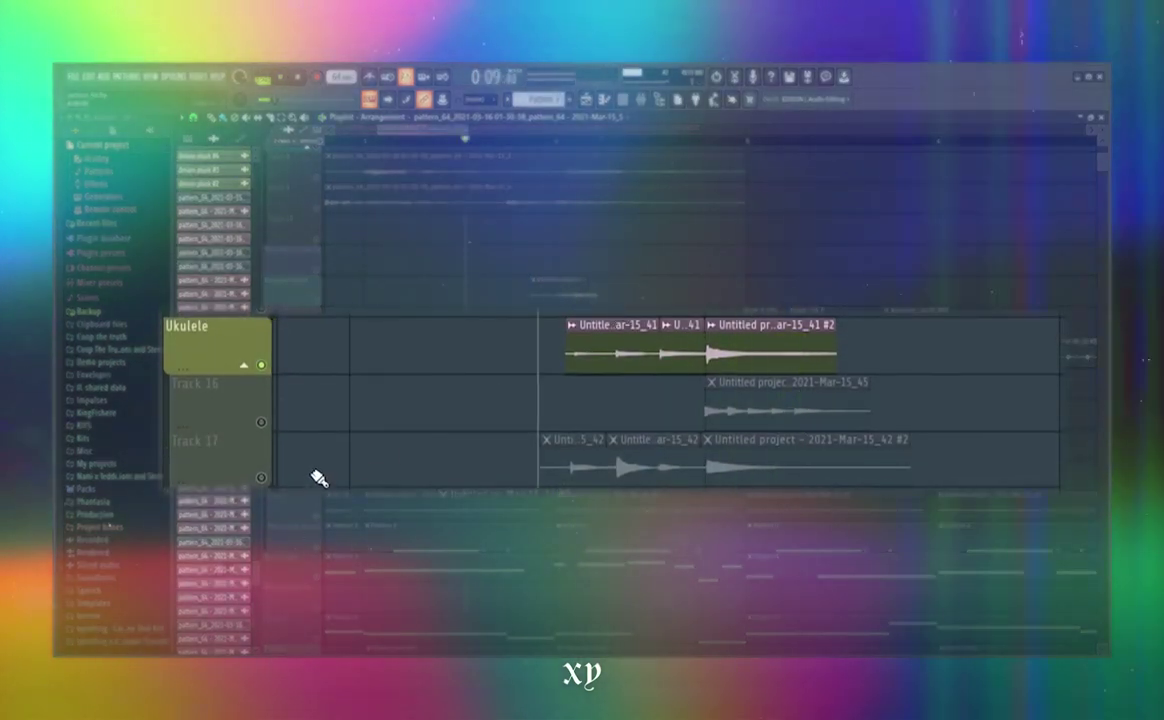
pyautogui.click(275, 485)
pyautogui.press('space')
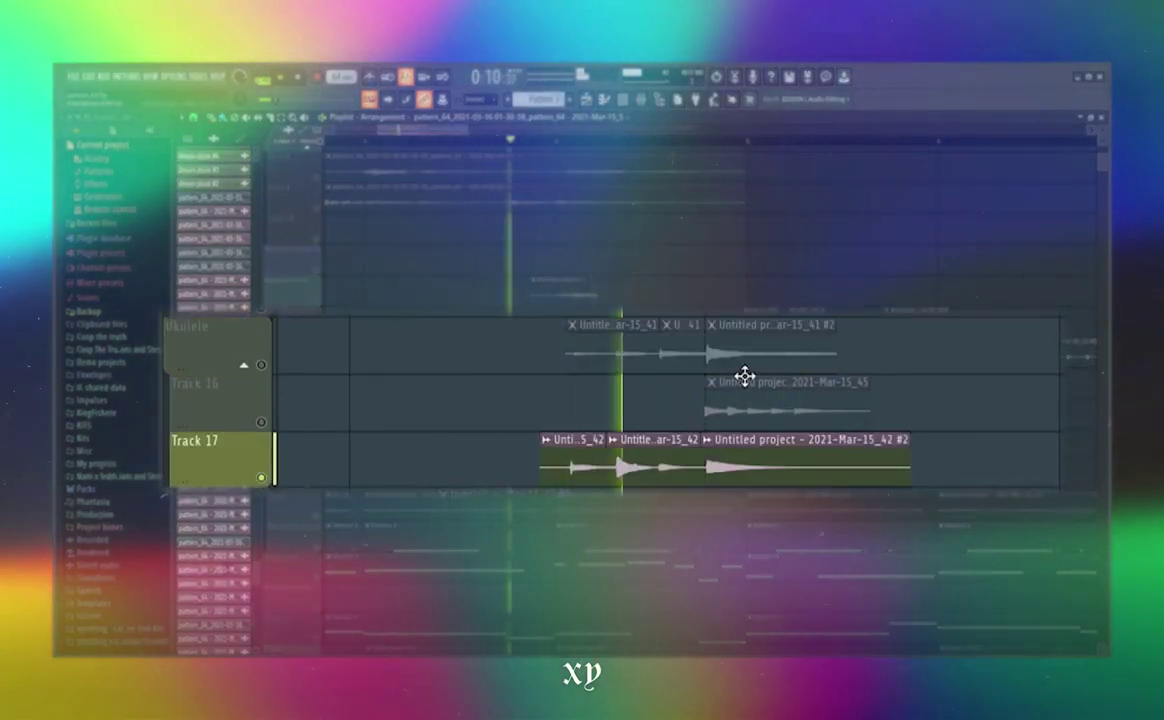
pyautogui.press('space')
# Solo Track 16, unmute Grand Piano alongside it and play both from bar 4.
pyautogui.click(276, 427)
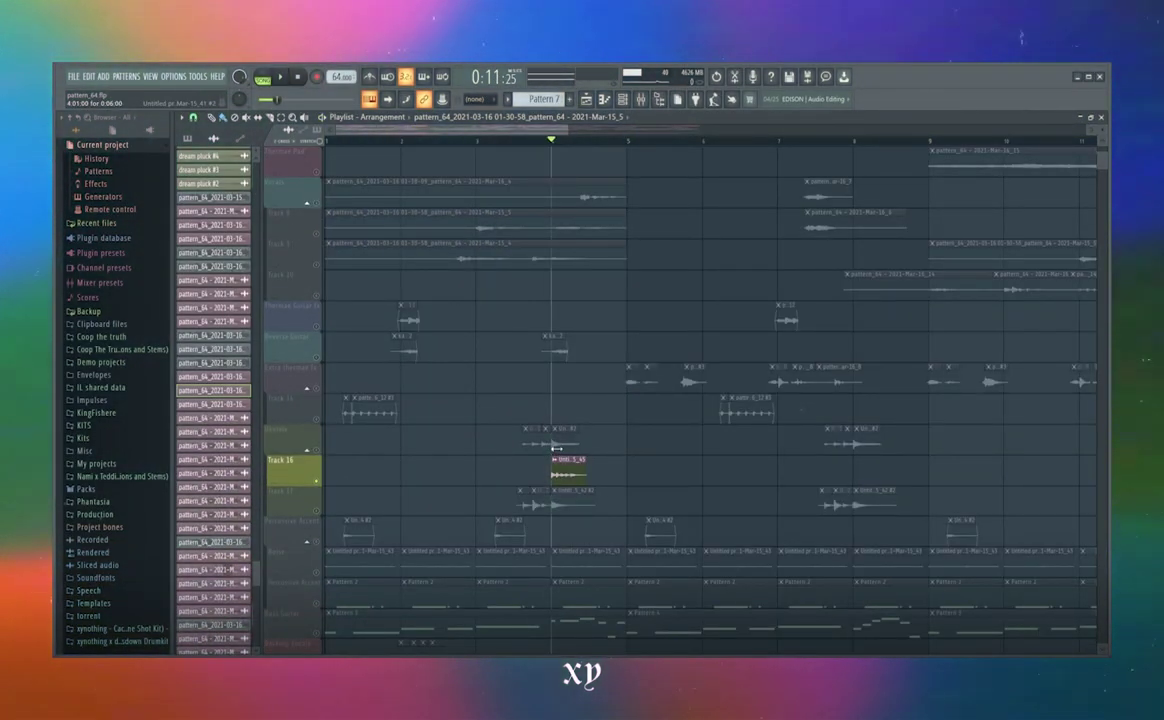
pyautogui.scroll(5, 558, 445)
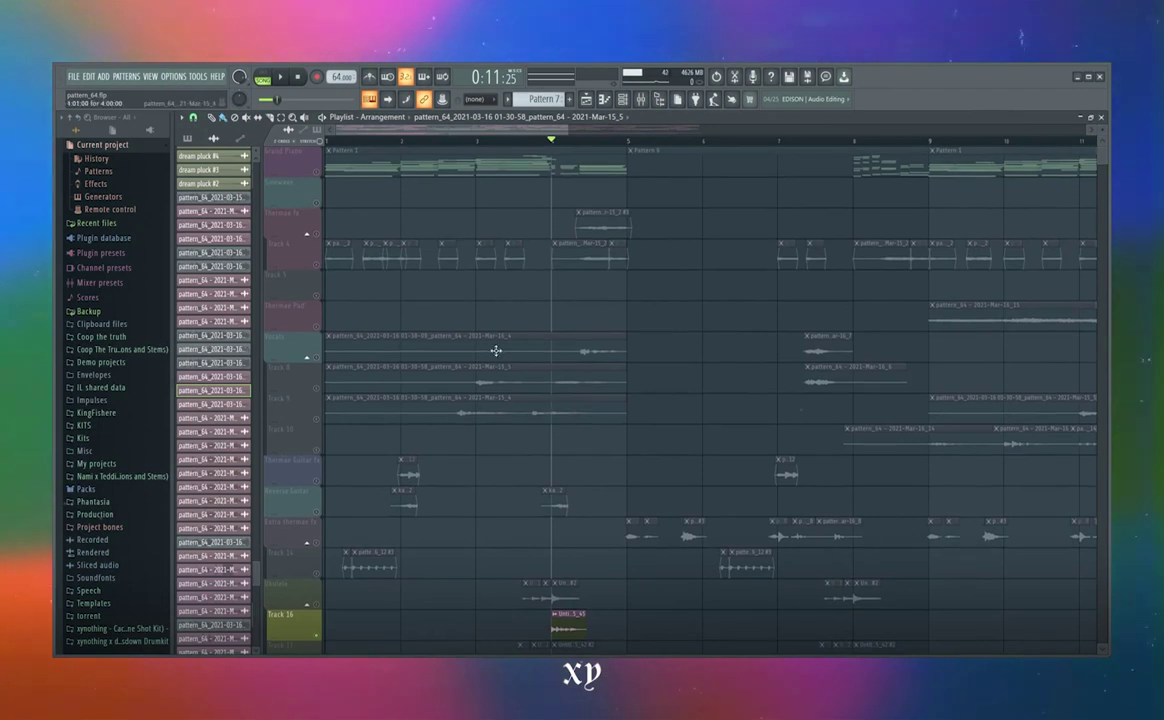
pyautogui.click(318, 170)
pyautogui.press('space')
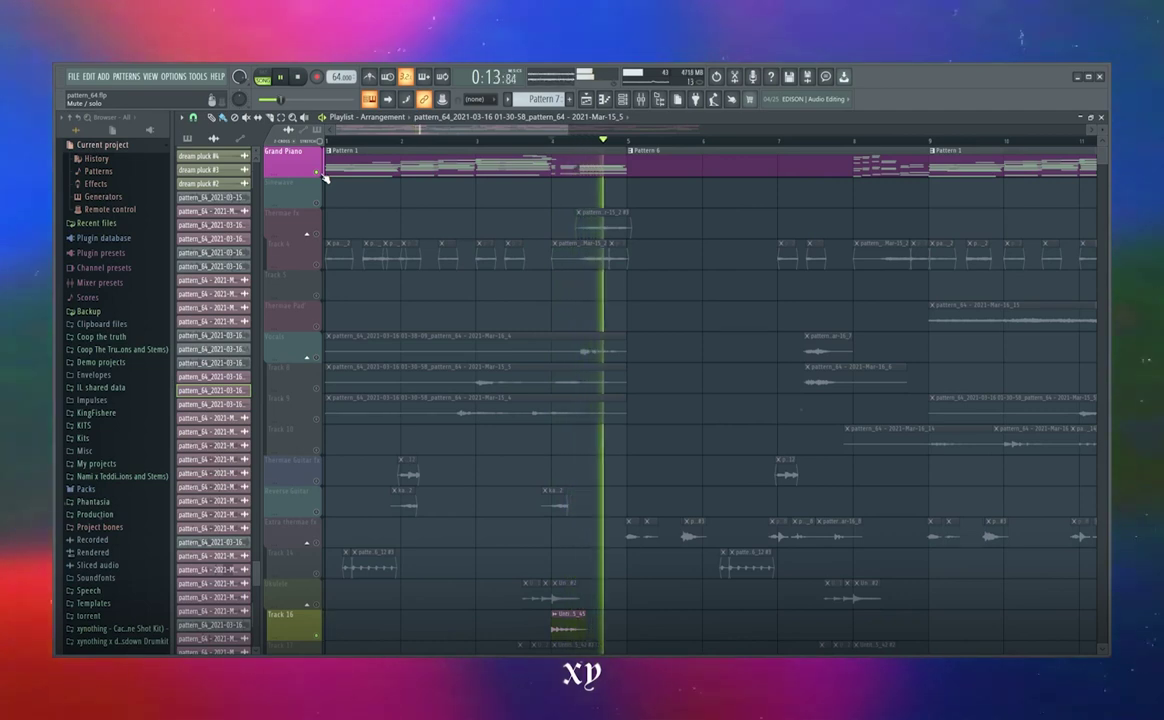
pyautogui.press('space')
# Cancel the solo so that all playlist tracks are active again.
pyautogui.scroll(-4, 713, 285)
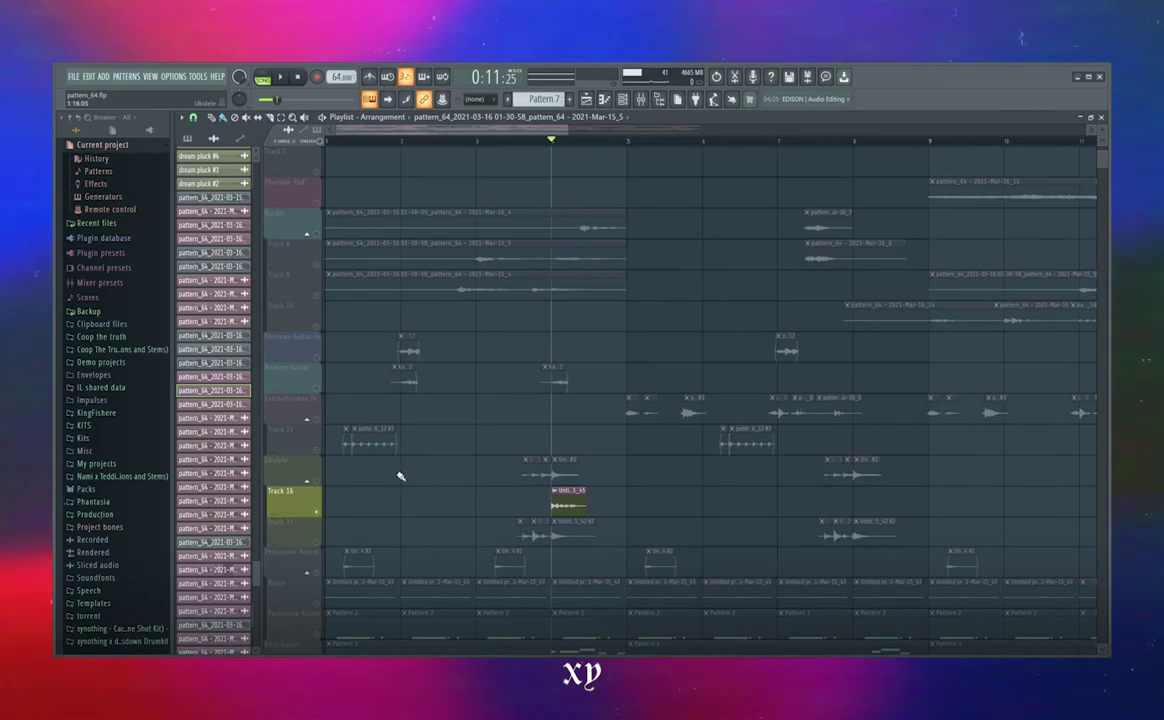
pyautogui.rightClick(322, 482)
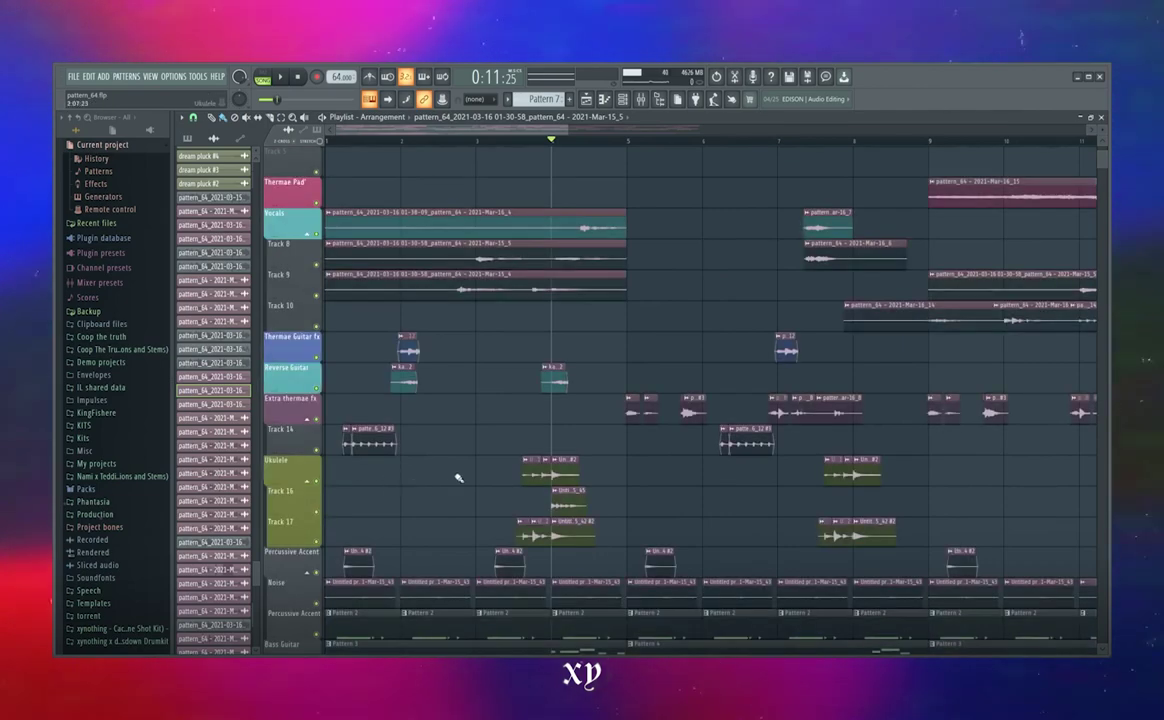
pyautogui.scroll(-3, 518, 462)
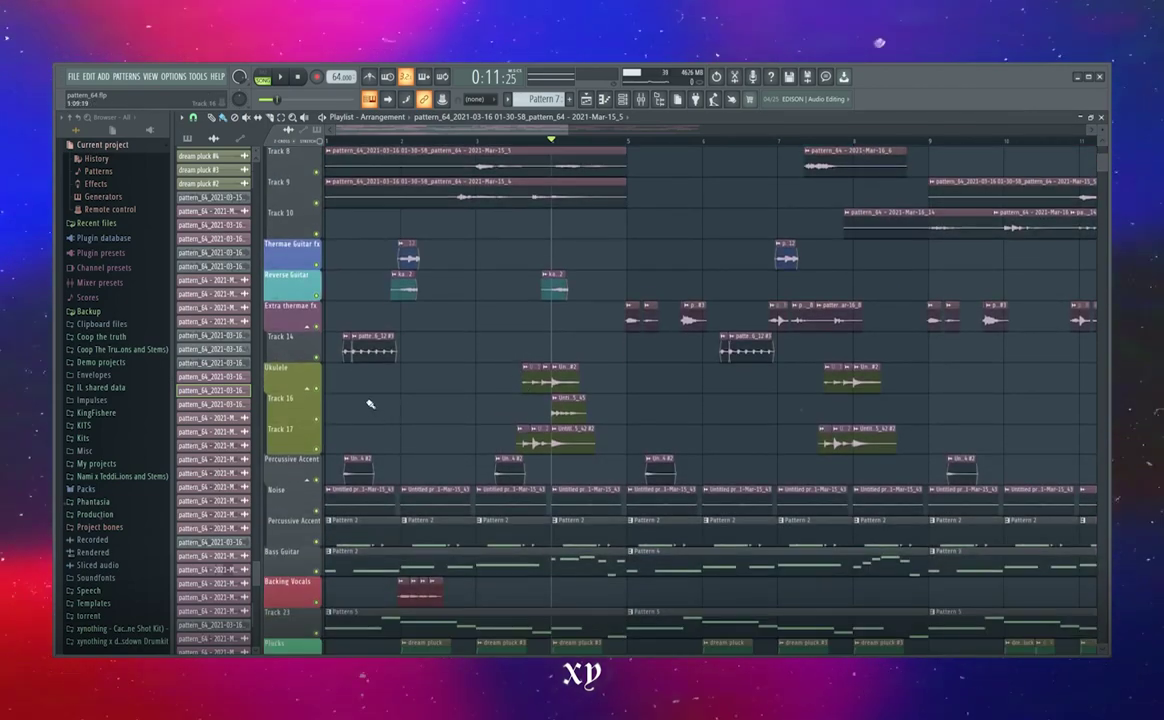
# Solo the Ukulele track together with its grouped layers, Track 16 and Track 17.
pyautogui.click(313, 389)
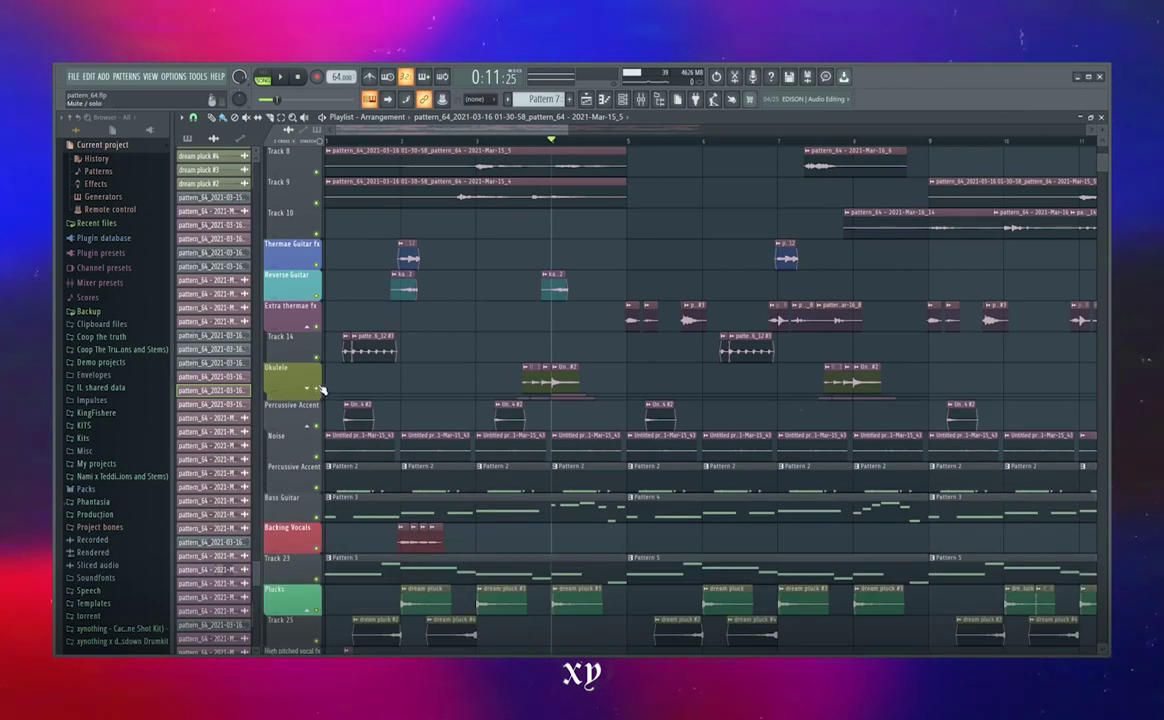
pyautogui.click(318, 388)
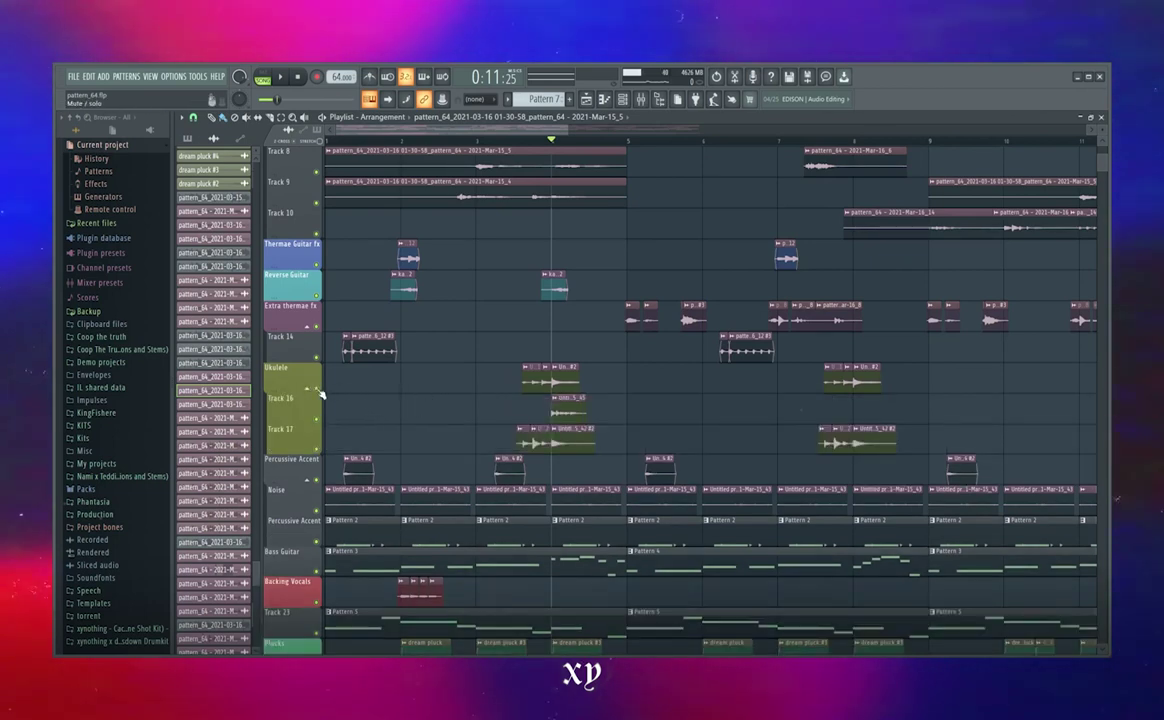
pyautogui.rightClick(319, 391)
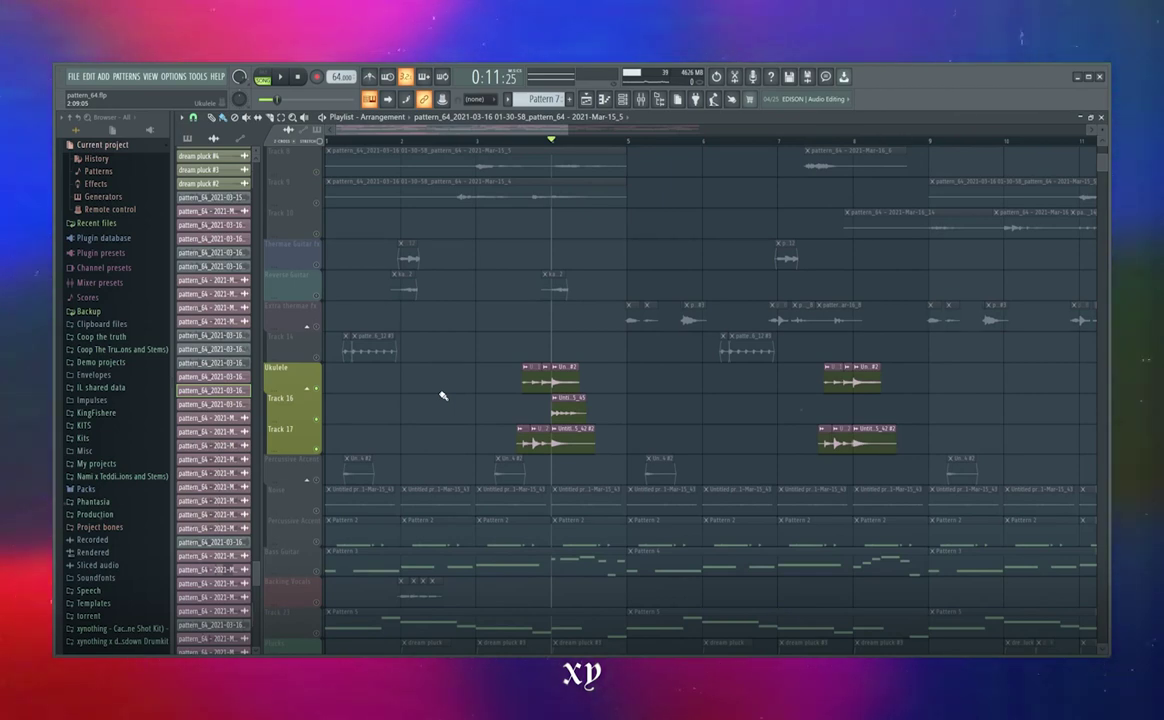
# Solo the upper Percussive Accent track holding the audio clips and play it from the start.
pyautogui.rightClick(319, 483)
pyautogui.scroll(-1, 420, 442)
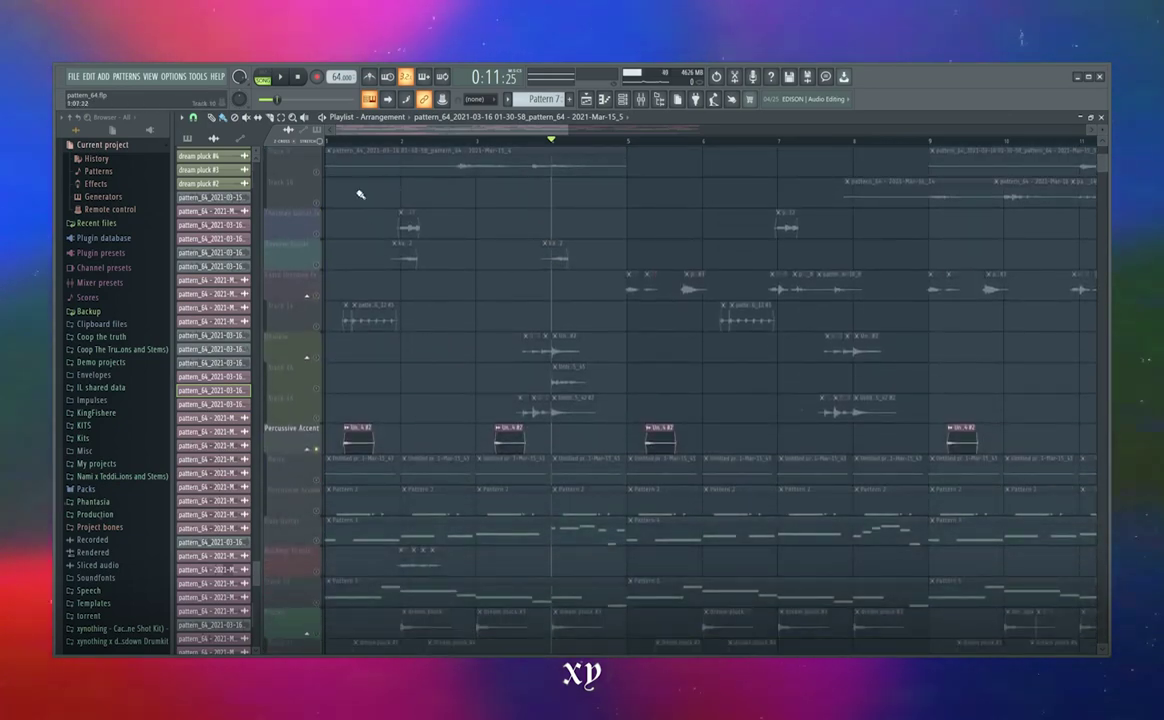
pyautogui.scroll(4, 355, 276)
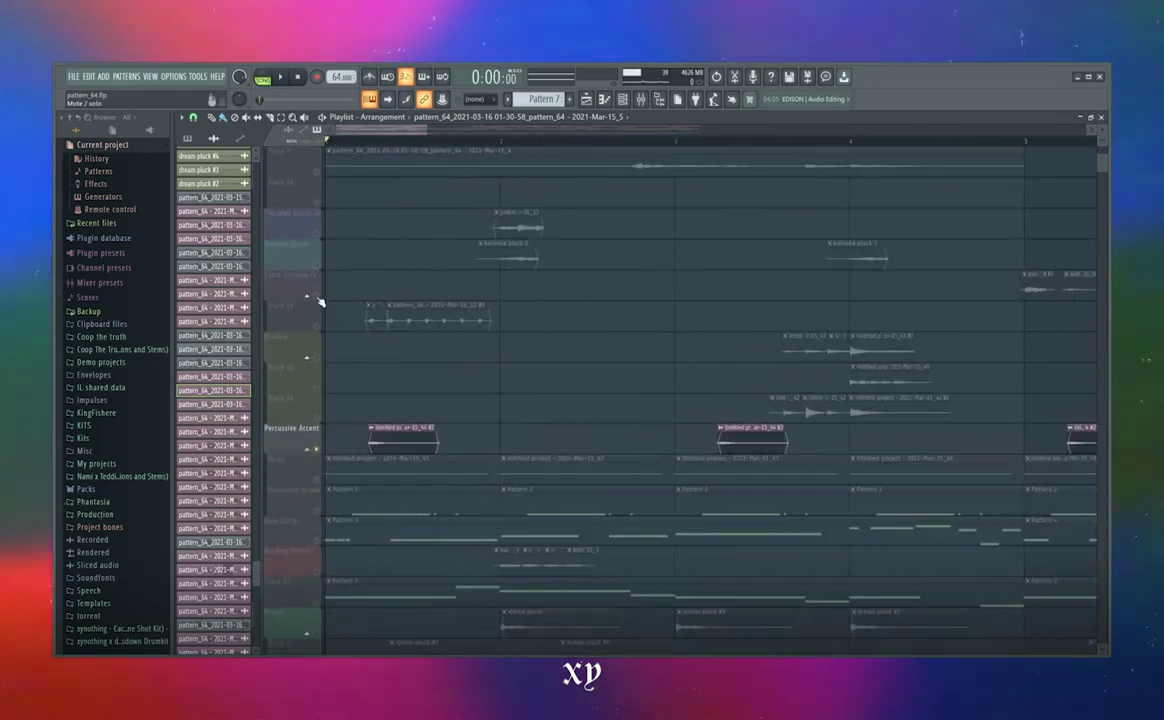
pyautogui.press('space')
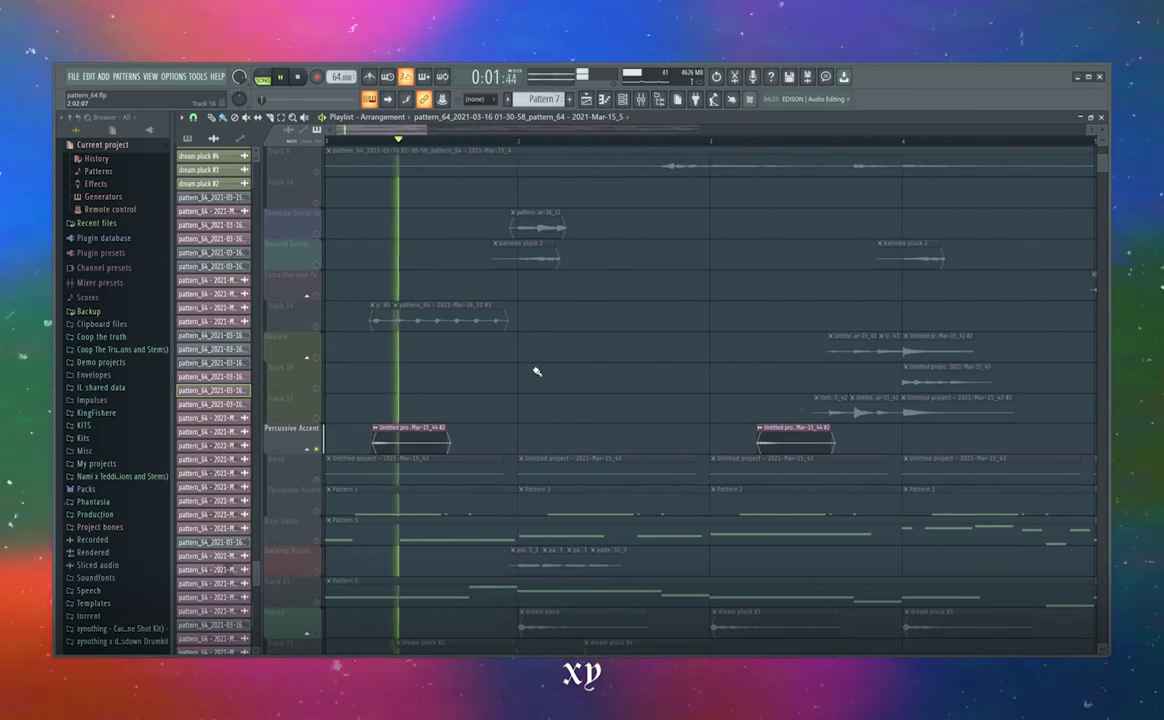
pyautogui.press('space')
pyautogui.scroll(-2, 400, 432)
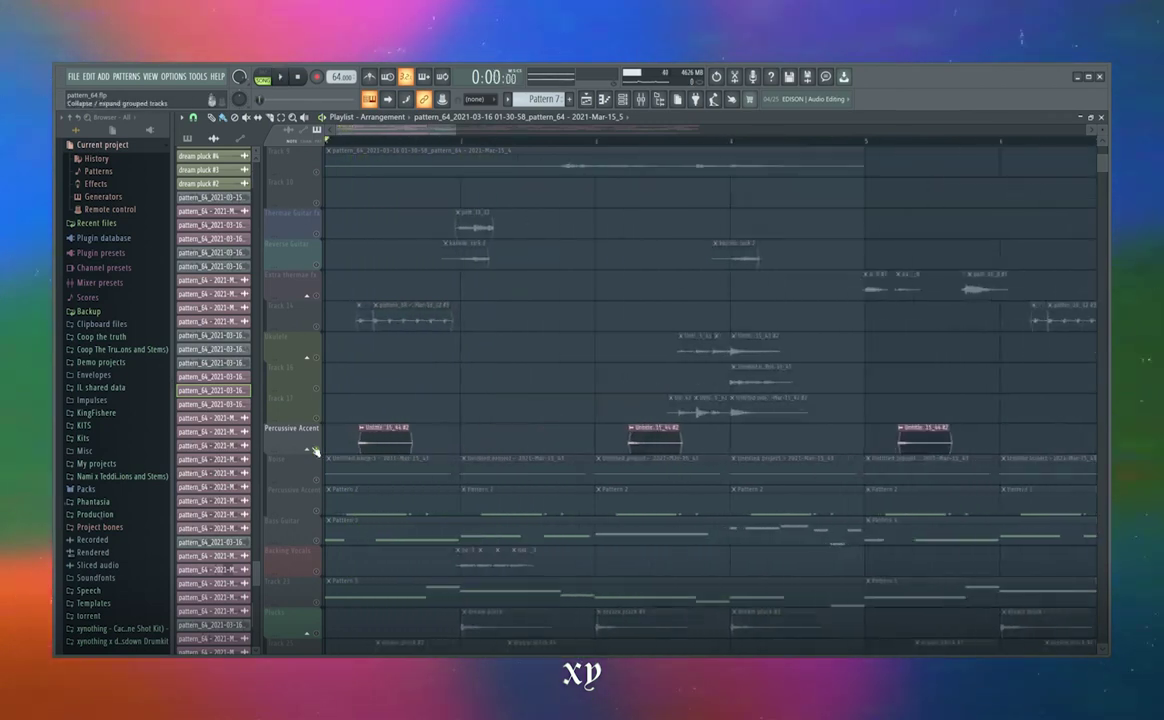
# Play the Percussive Accent audio clip in bar 1 again at a closer view.
pyautogui.scroll(4, 390, 435)
pyautogui.doubleClick(424, 435)
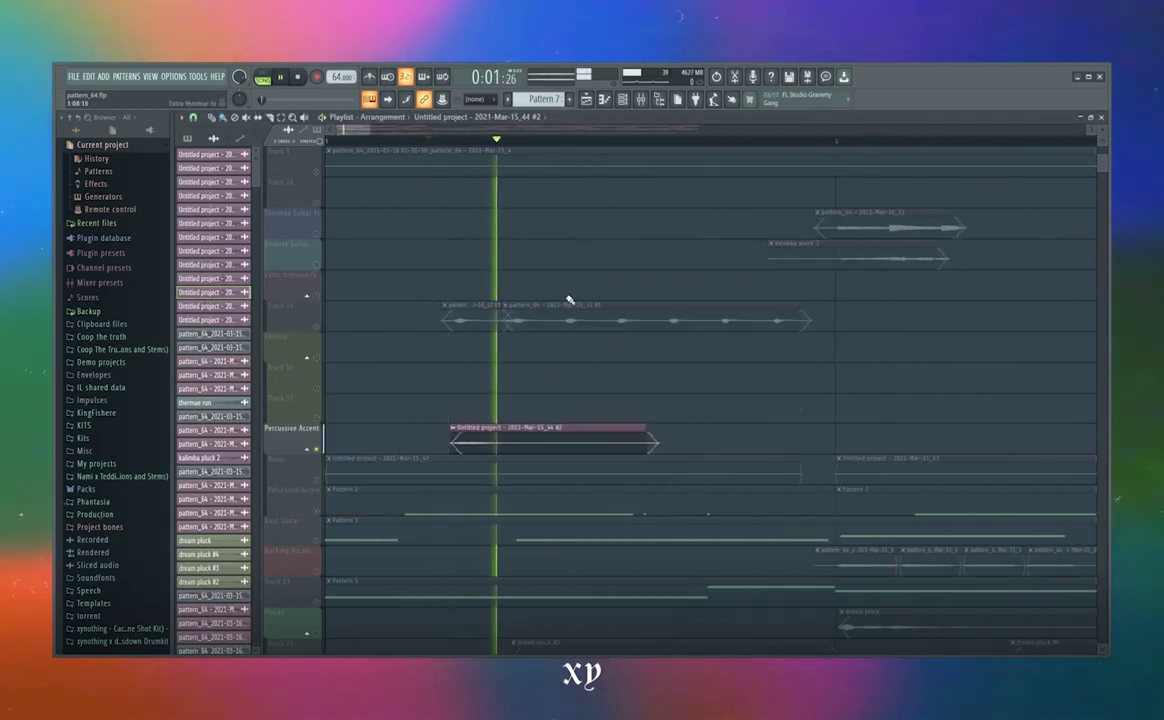
pyautogui.press('space')
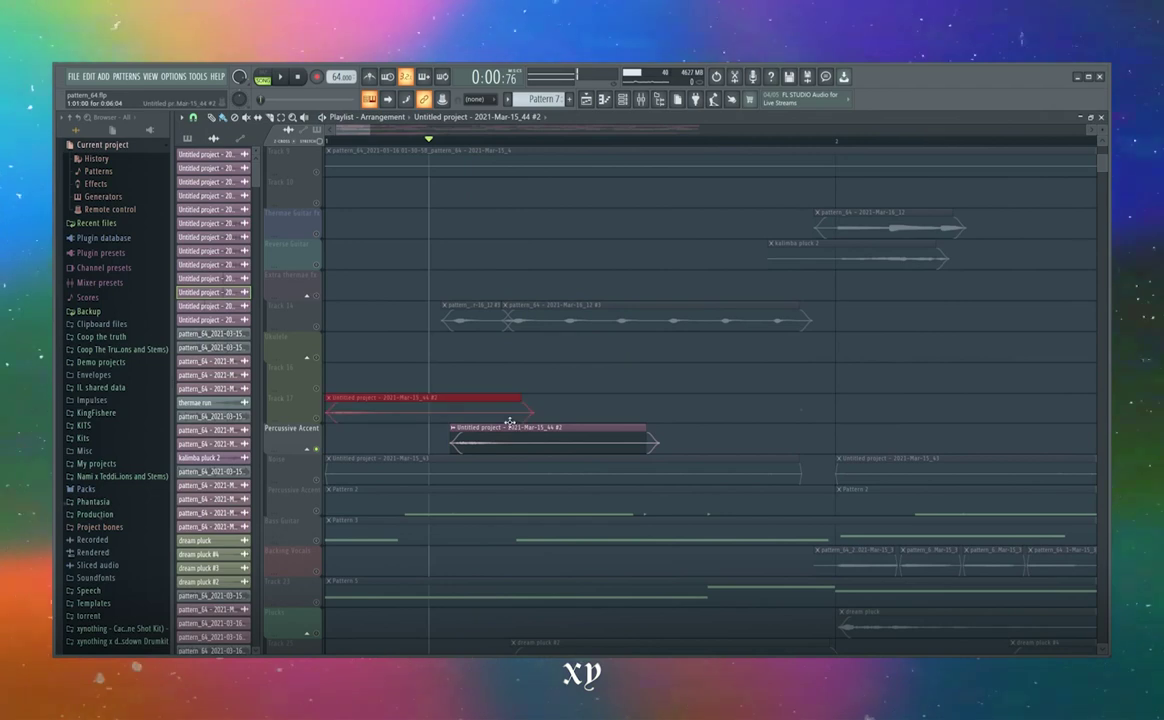
pyautogui.keyDown('ctrl'); pyautogui.scroll(-5, 611, 390); pyautogui.keyUp('ctrl')
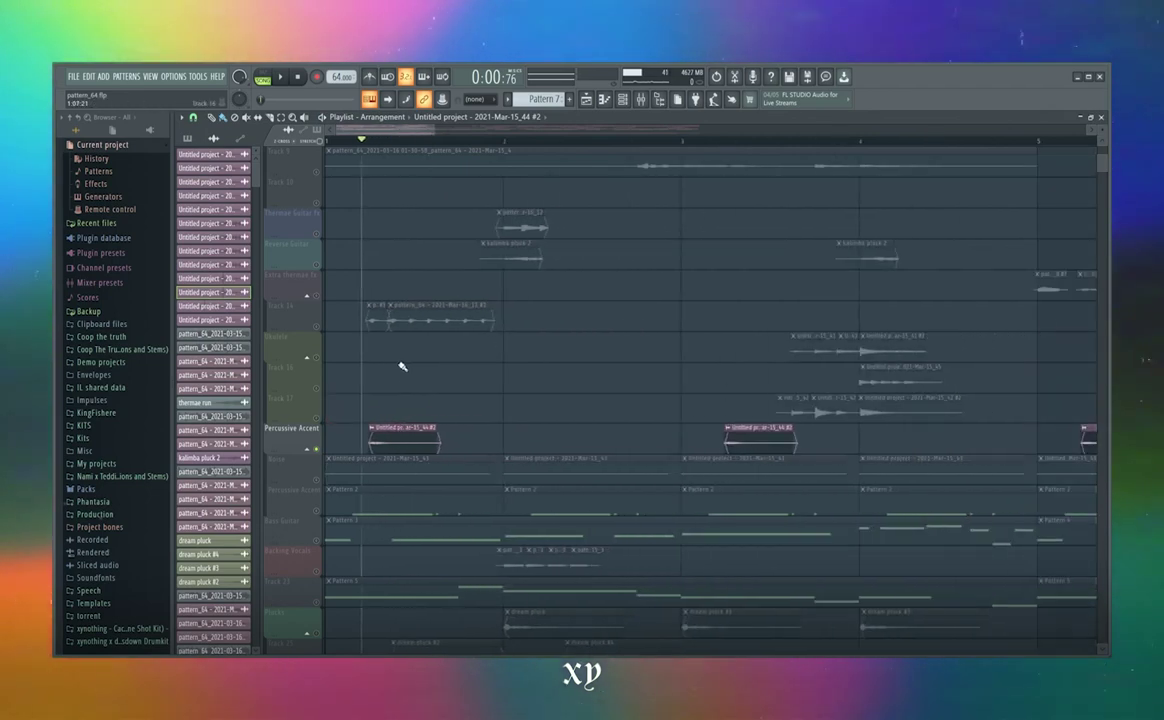
# Solo the Noise track and play its repeating clips from the start of the arrangement.
pyautogui.scroll(-3, 357, 437)
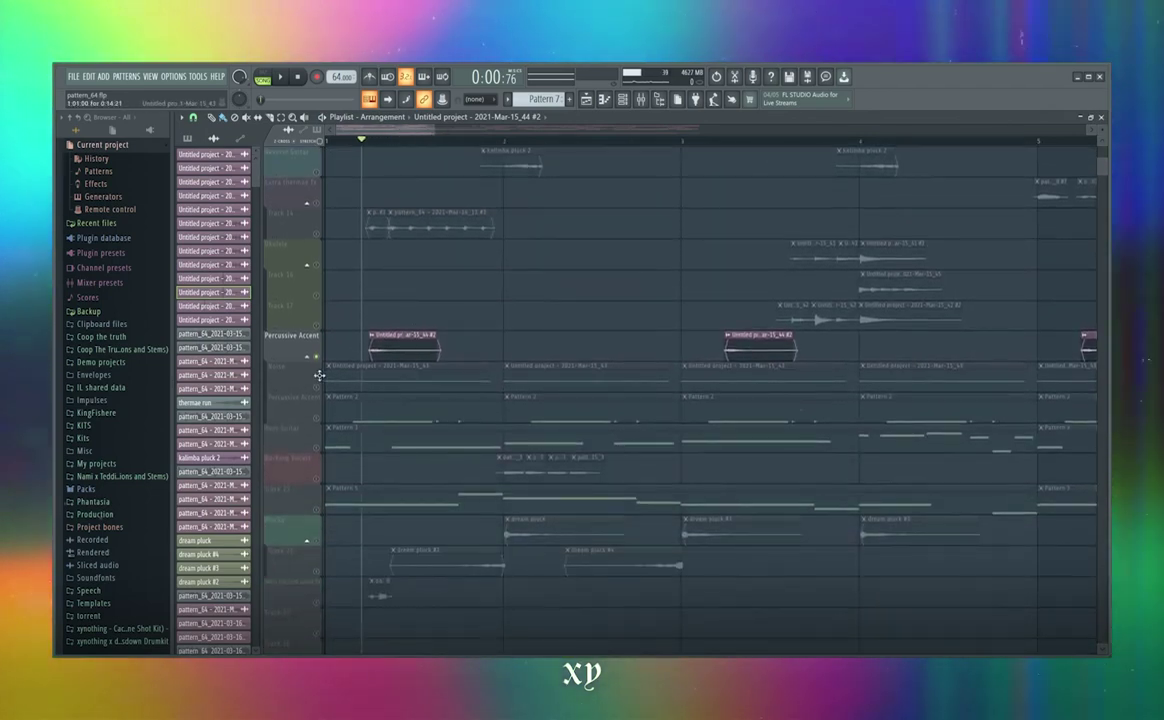
pyautogui.click(318, 385)
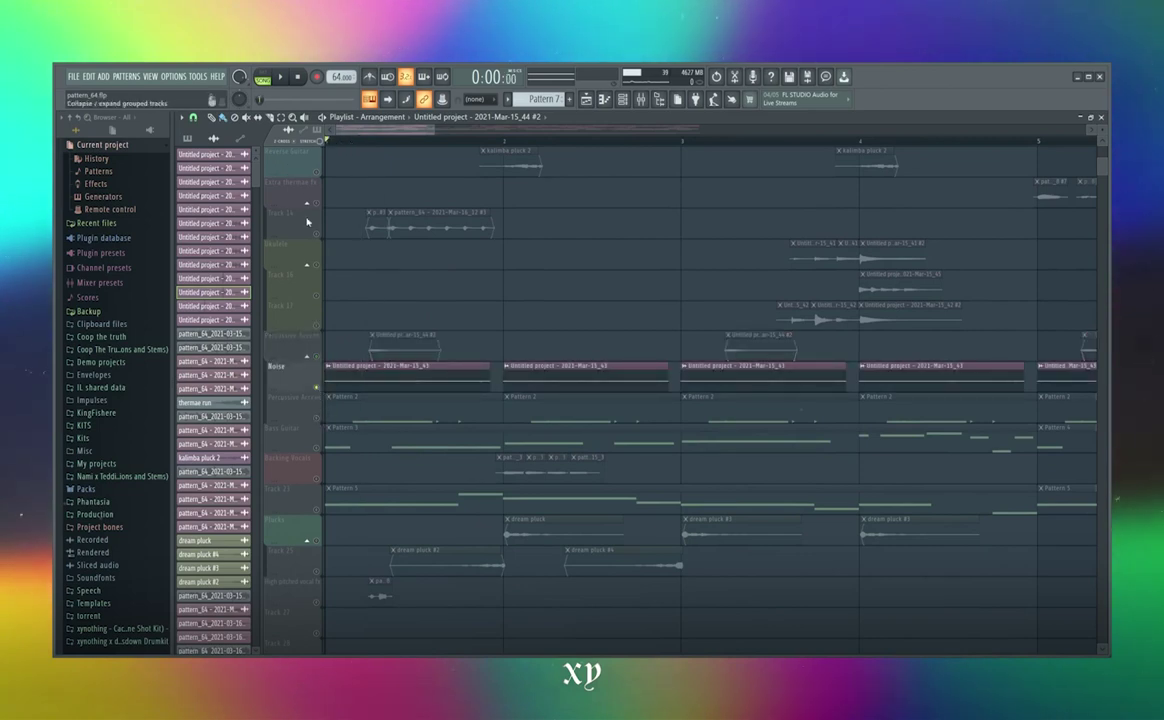
pyautogui.keyDown('ctrl'); pyautogui.scroll(-3, 499, 314); pyautogui.keyUp('ctrl')
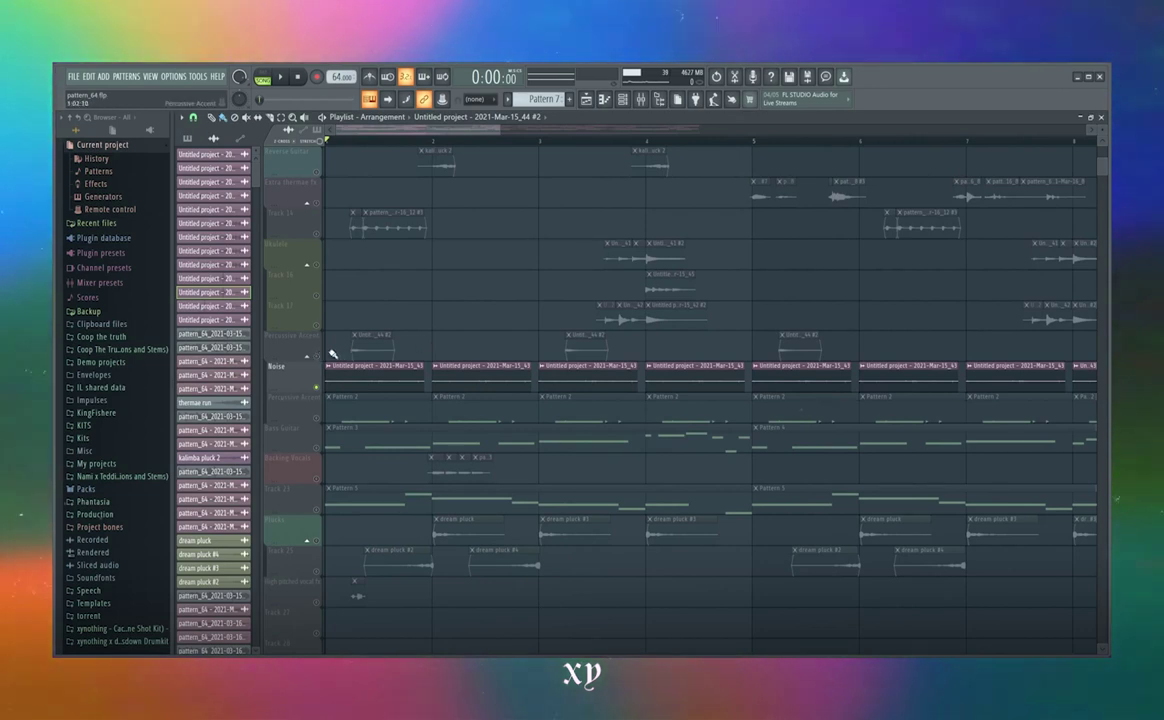
pyautogui.keyDown('ctrl'); pyautogui.scroll(2, 336, 352); pyautogui.keyUp('ctrl')
pyautogui.press('space')
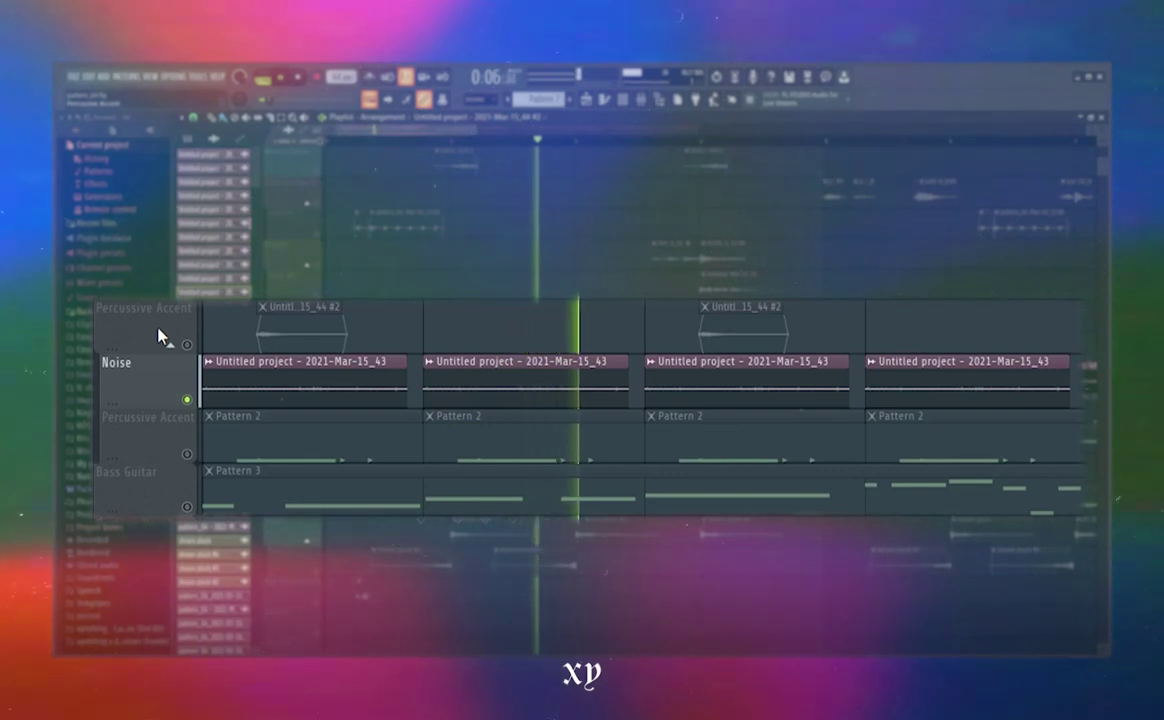
pyautogui.press('space')
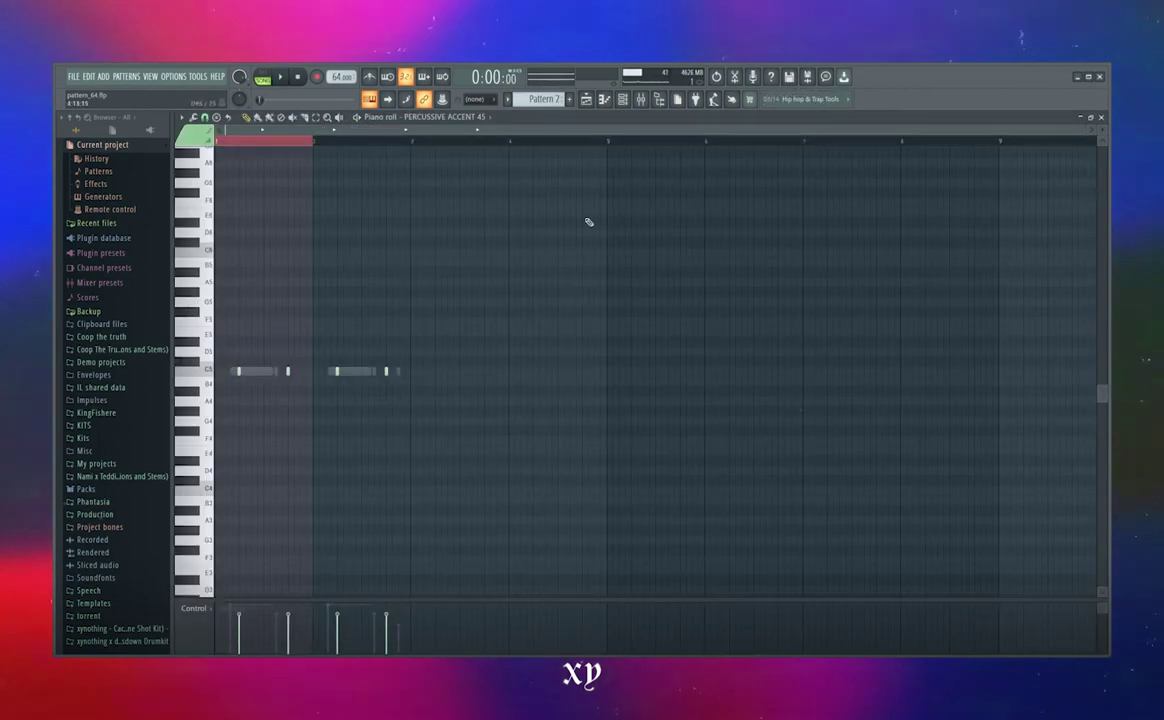
# Show Pattern 2's channels in the Channel rack and inspect the sampler settings of PERCUSSIVE ACCENT 45.
pyautogui.keyDown('ctrl'); pyautogui.scroll(2, 590, 164); pyautogui.keyUp('ctrl')
pyautogui.press('F6')
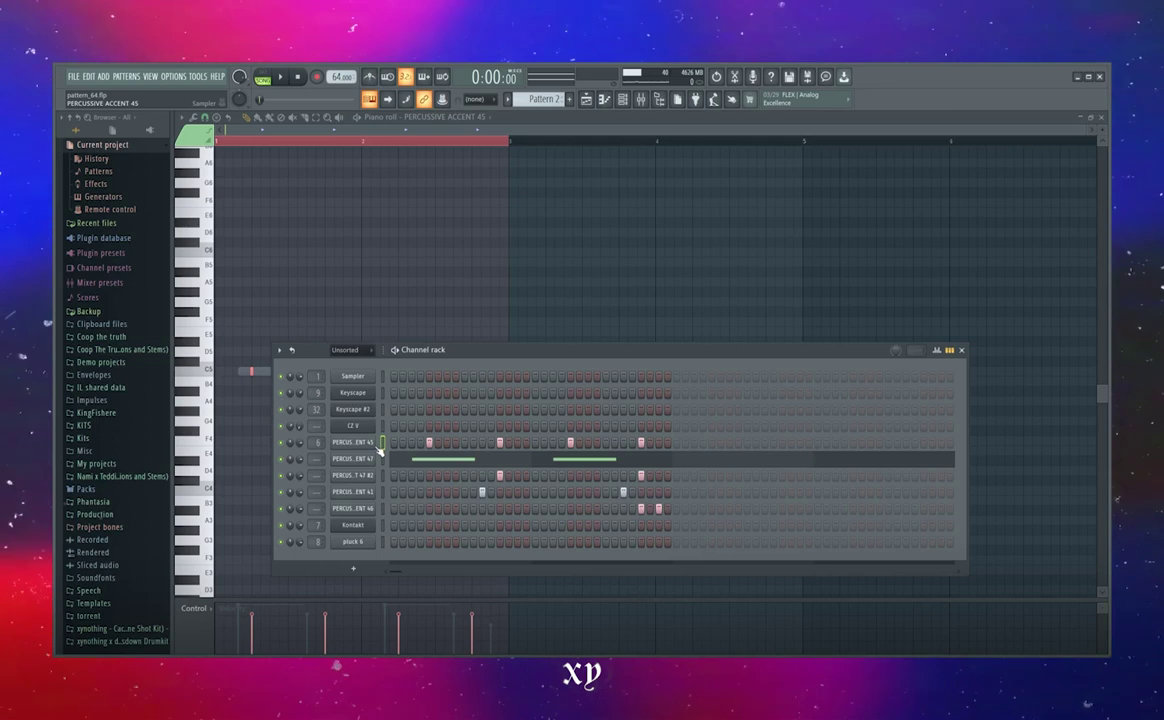
pyautogui.click(377, 448)
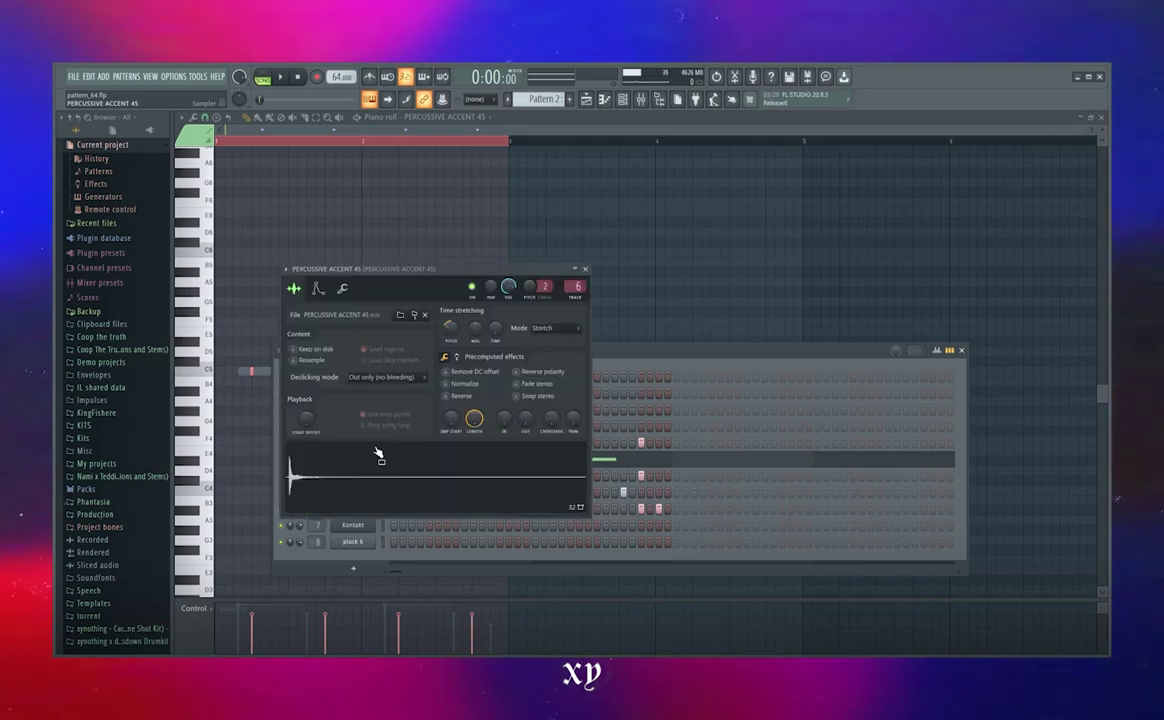
pyautogui.click(634, 361)
pyautogui.click(447, 286)
pyautogui.click(604, 352)
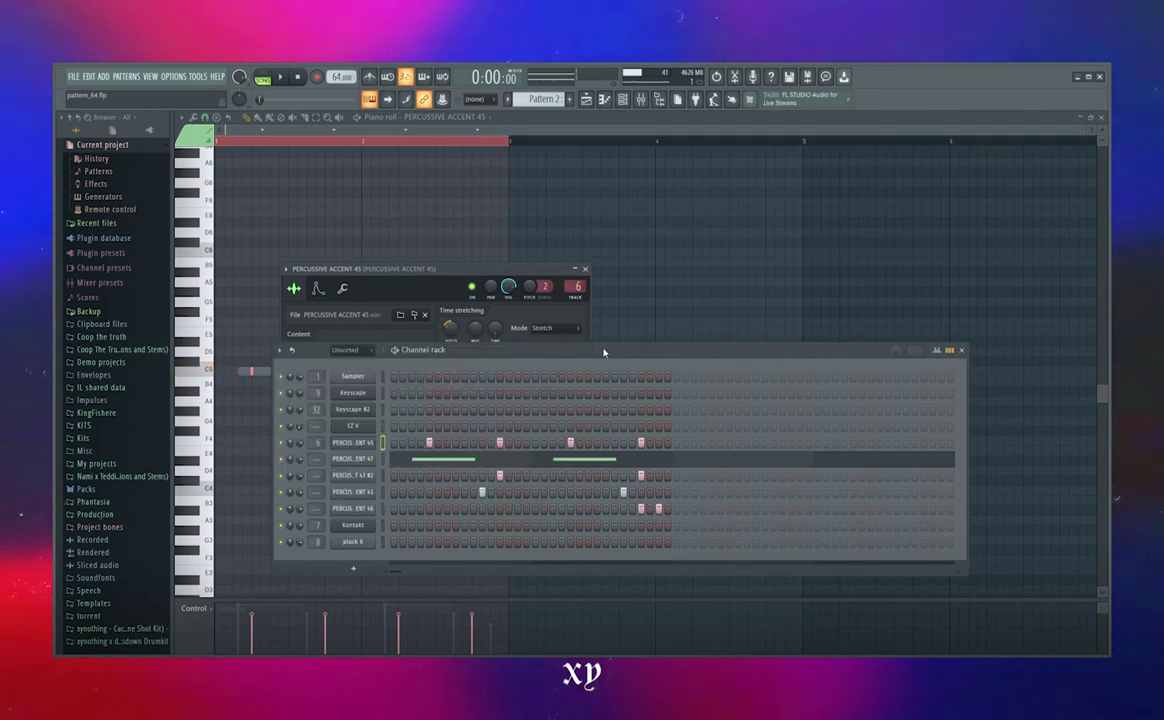
# Inspect and audition the PERCUSSIVE ACCENT 47, 47 #2 and 41 samples used in Pattern 2.
pyautogui.click(352, 459)
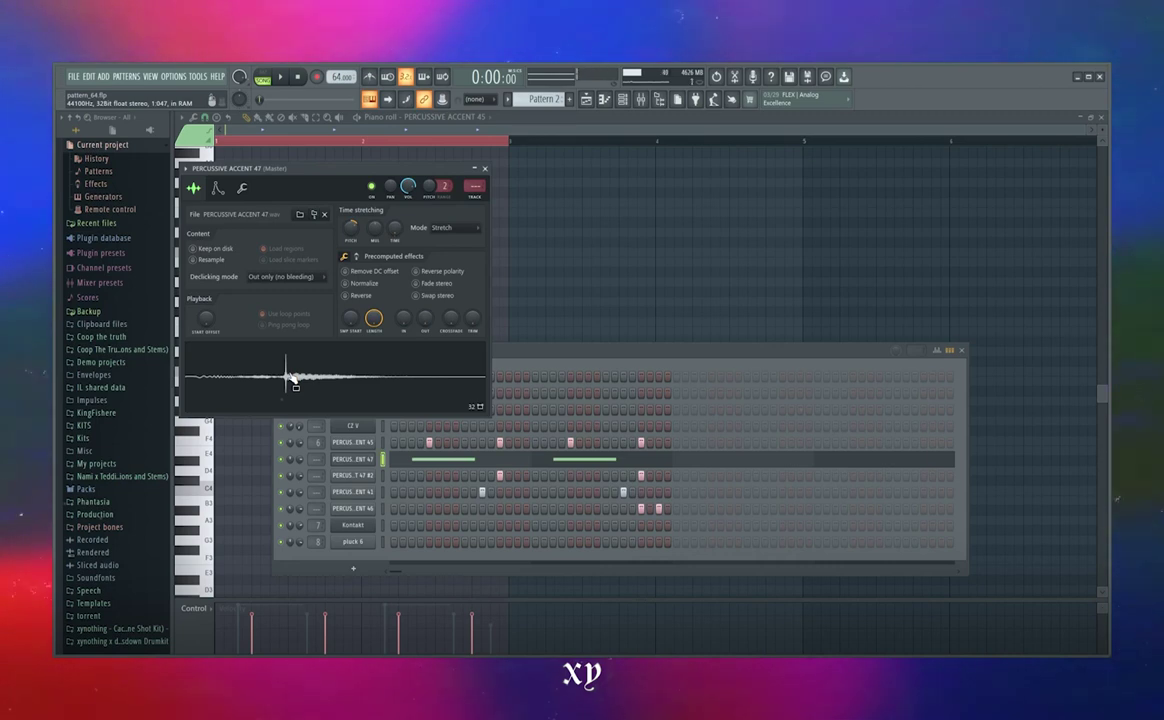
pyautogui.click(341, 476)
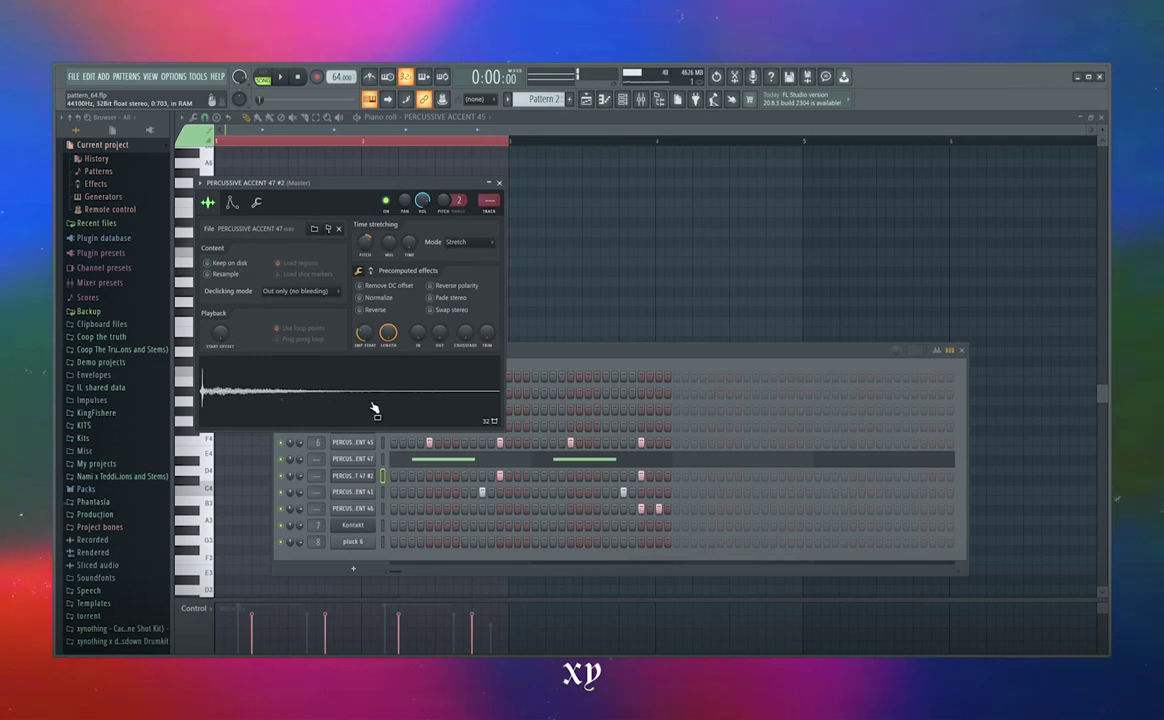
pyautogui.click(355, 459)
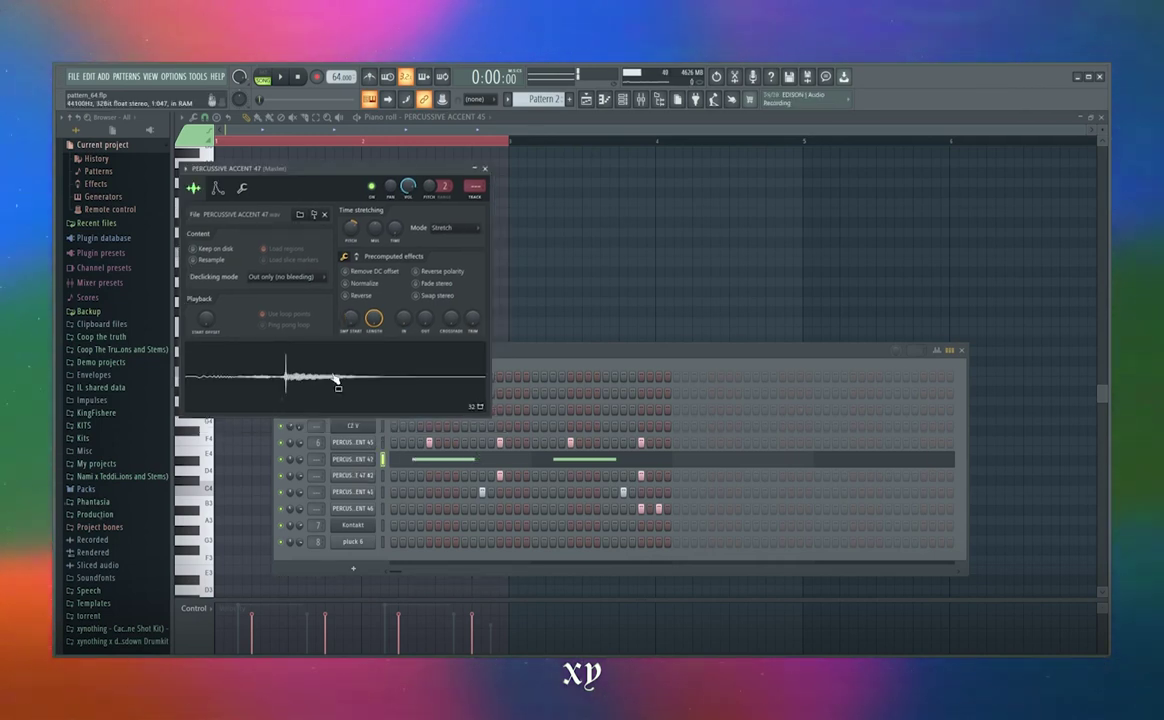
pyautogui.click(361, 465)
pyautogui.click(347, 477)
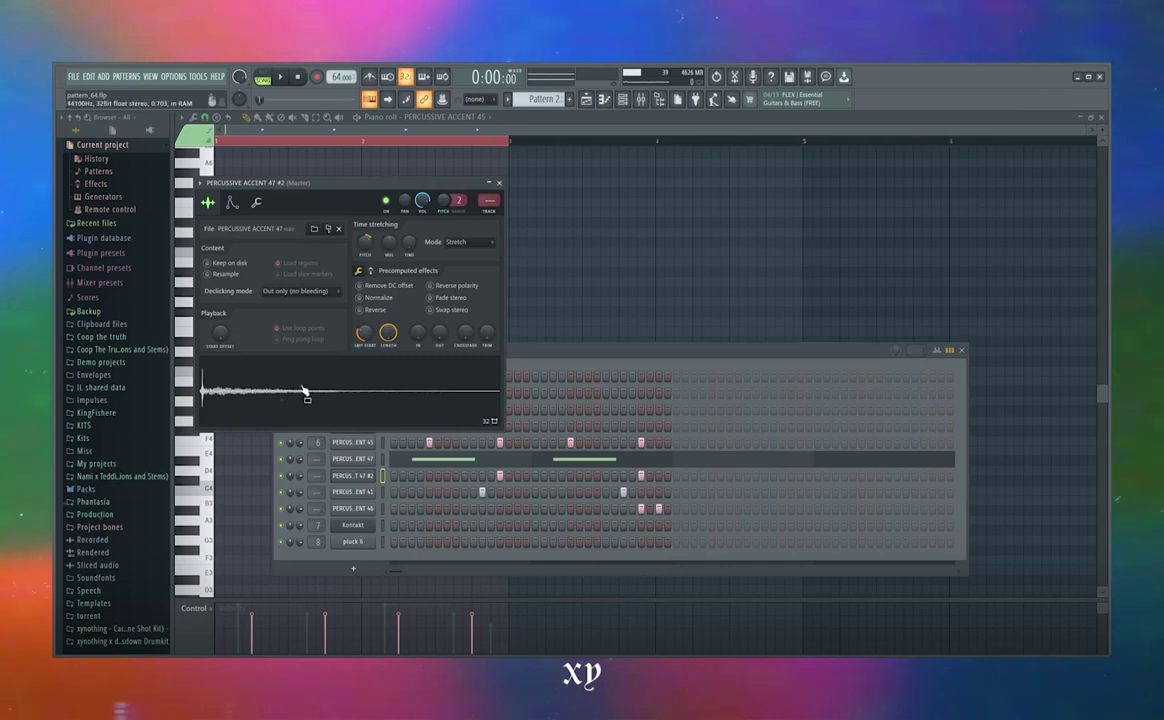
pyautogui.press('space')
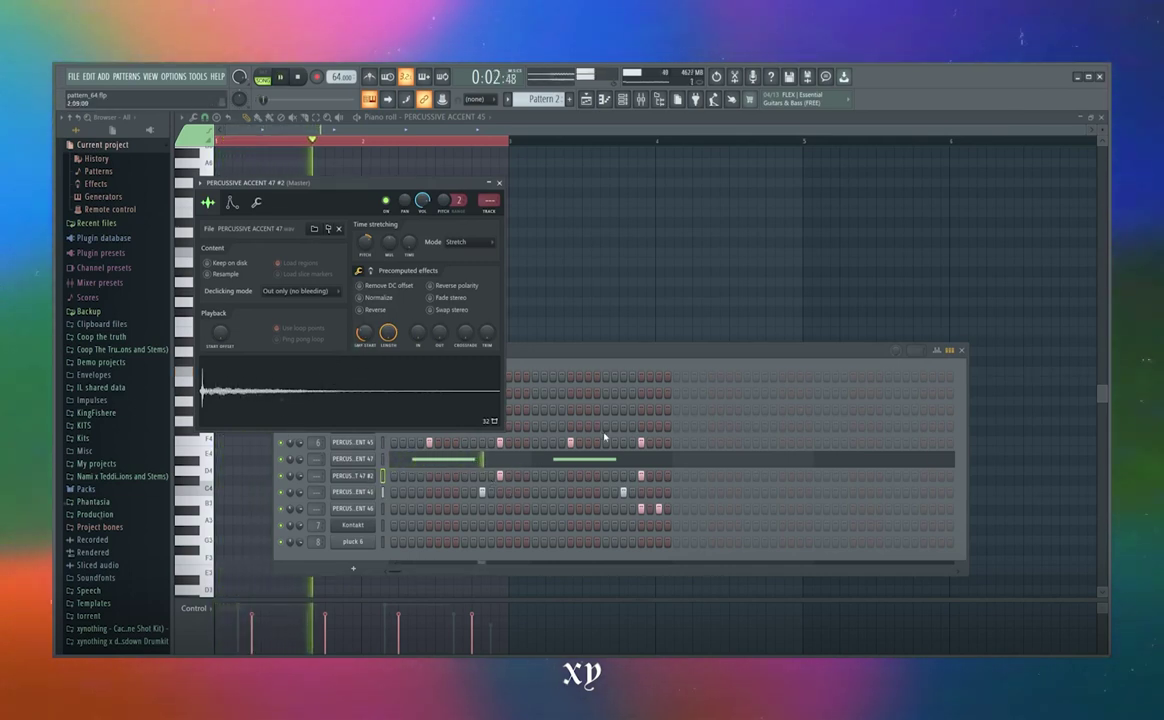
pyautogui.click(366, 492)
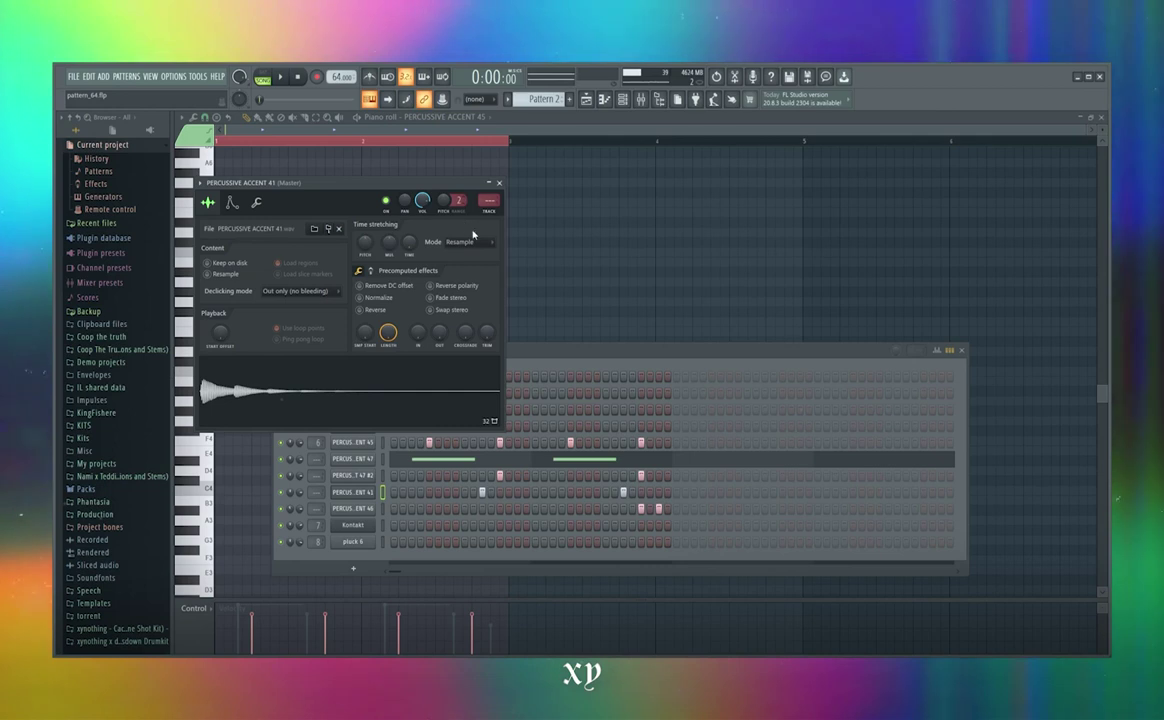
# Return to the playlist and play the Noise track together with both Percussive Accent tracks.
pyautogui.press('F5')
pyautogui.click(318, 387)
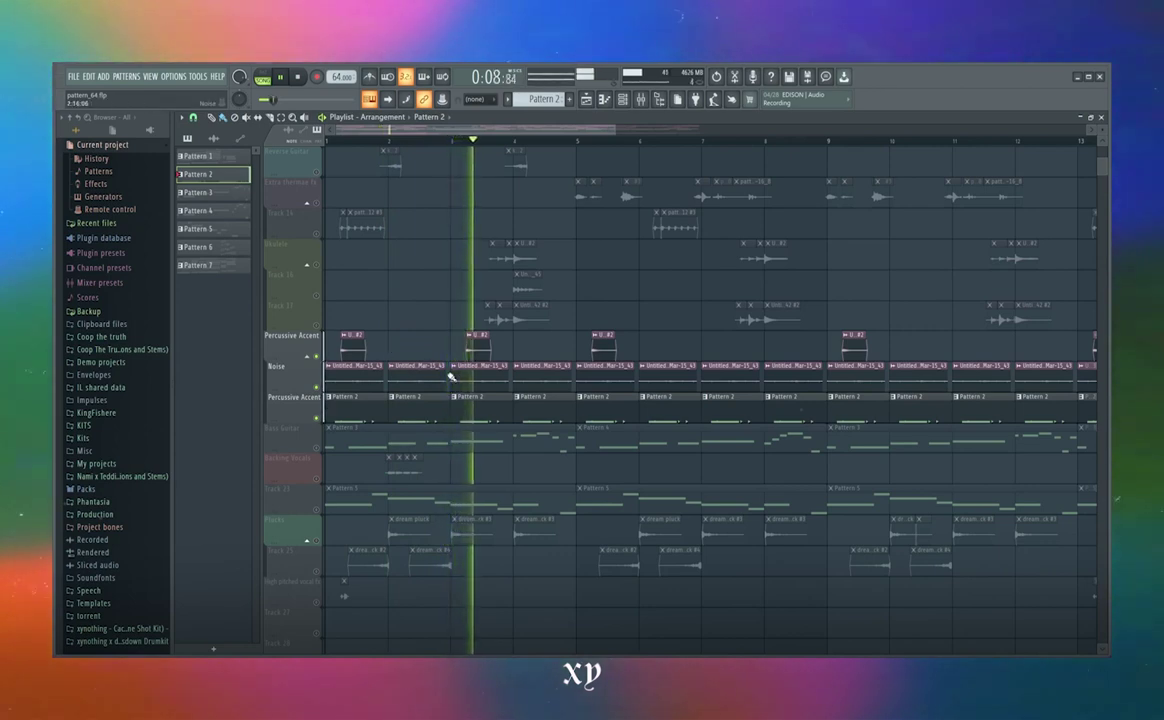
pyautogui.click(289, 86)
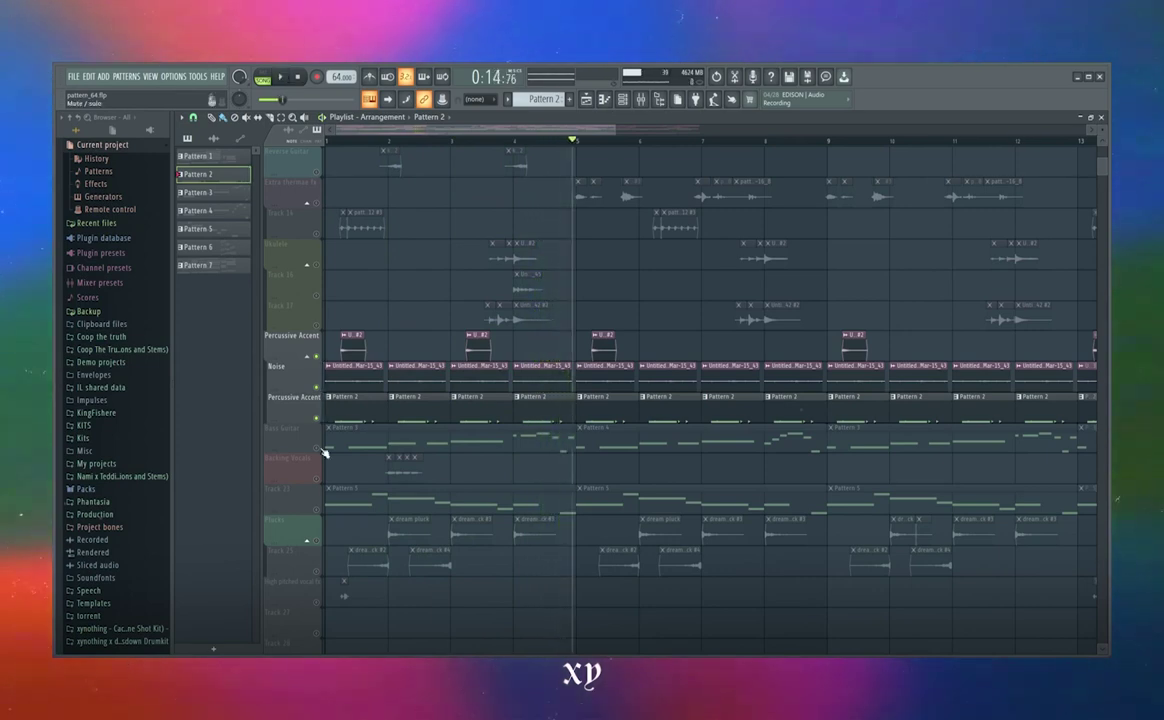
# Solo the Bass Guitar track and play through its Pattern 4 section from bar 5.
pyautogui.rightClick(321, 450)
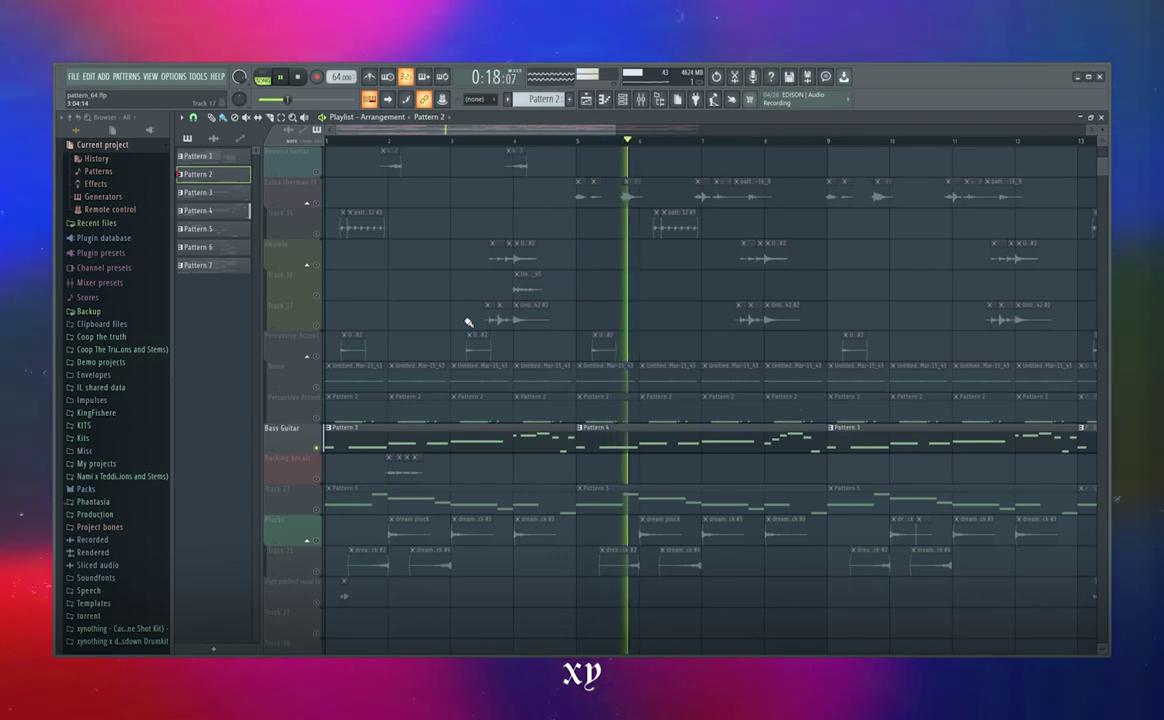
pyautogui.moveTo(759, 309); pyautogui.dragTo(612, 297)
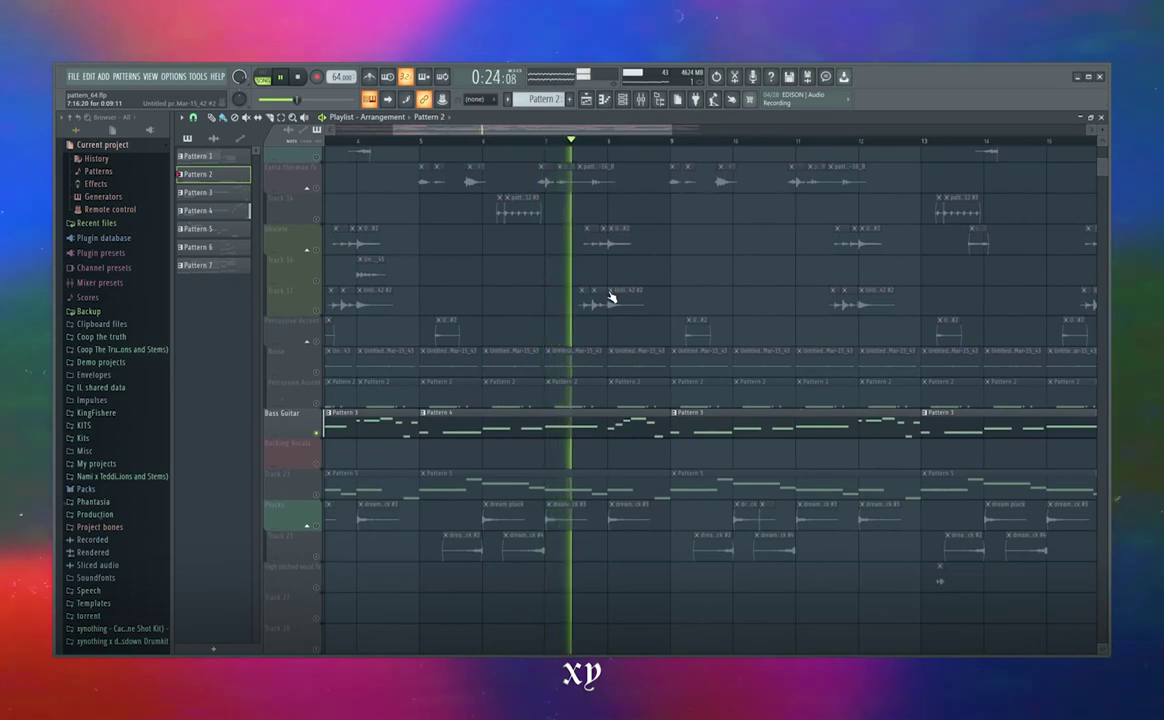
pyautogui.moveTo(593, 314); pyautogui.dragTo(916, 281)
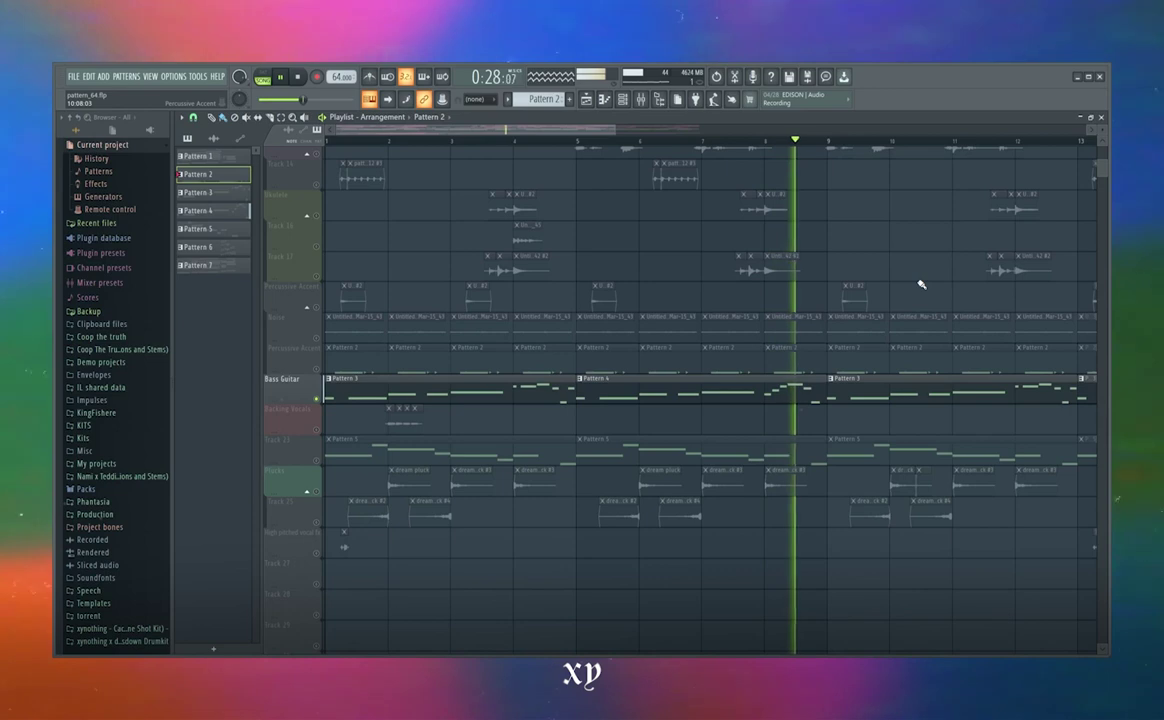
pyautogui.press('space')
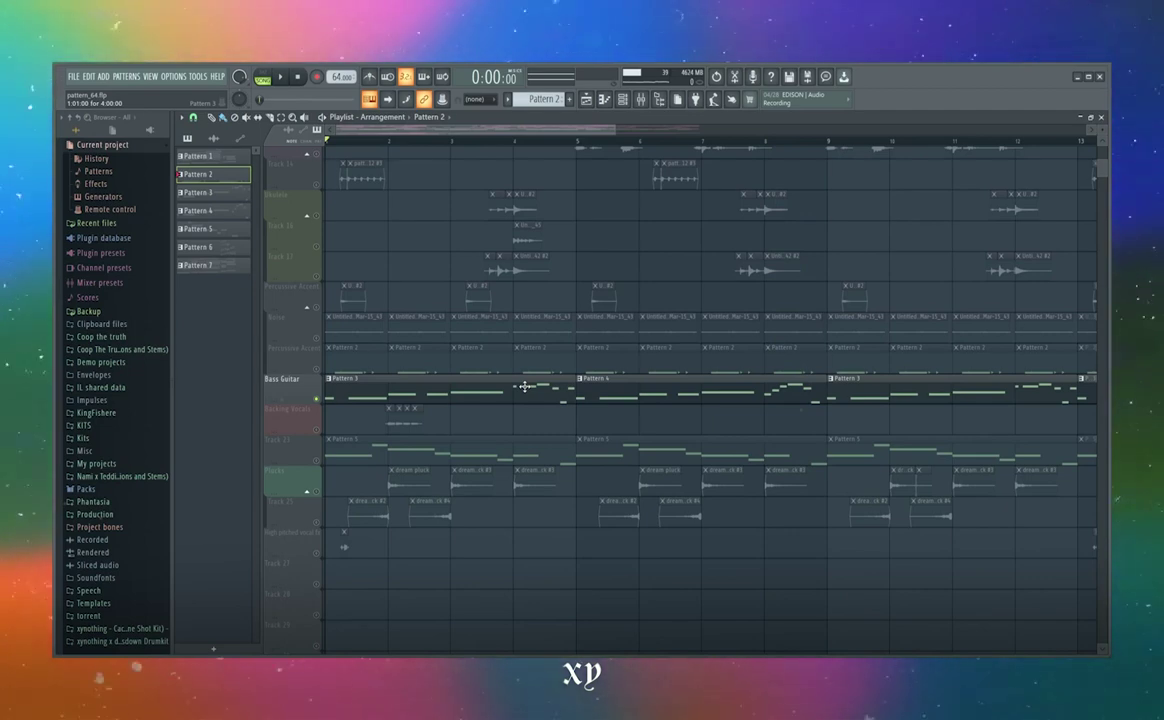
# Open the Bass Guitar's Pattern 3 in the piano roll and play its closing run from bar 4.
pyautogui.doubleClick(525, 386)
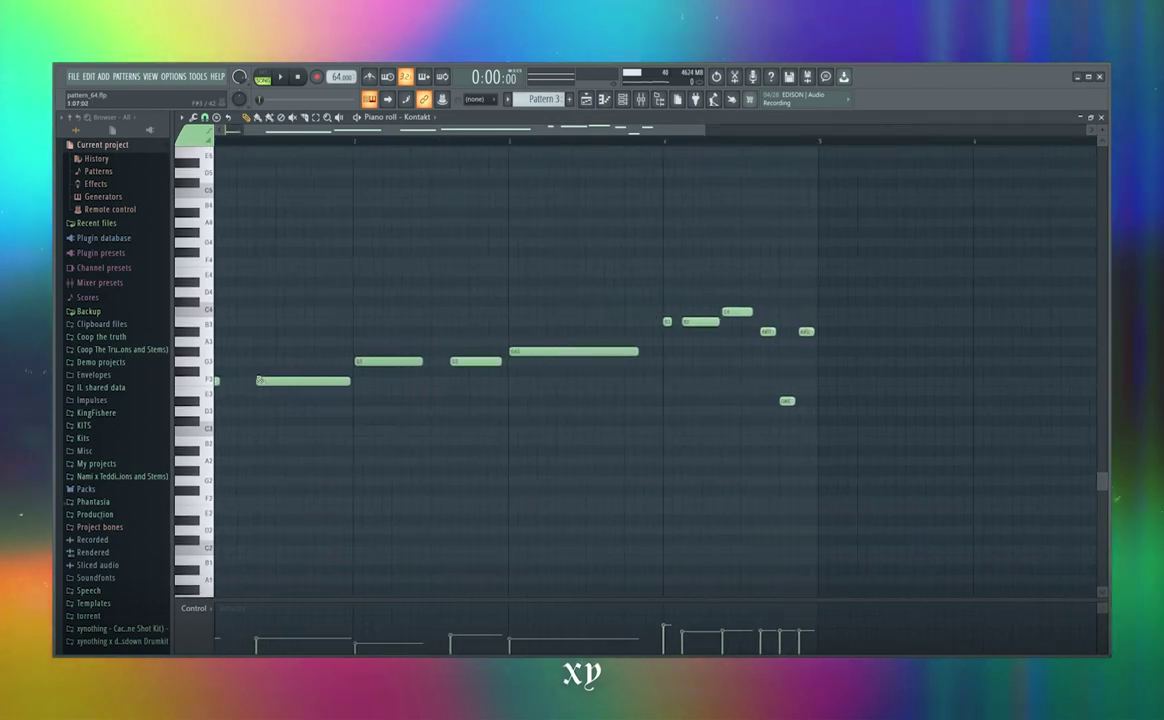
pyautogui.click(565, 142)
pyautogui.press('space')
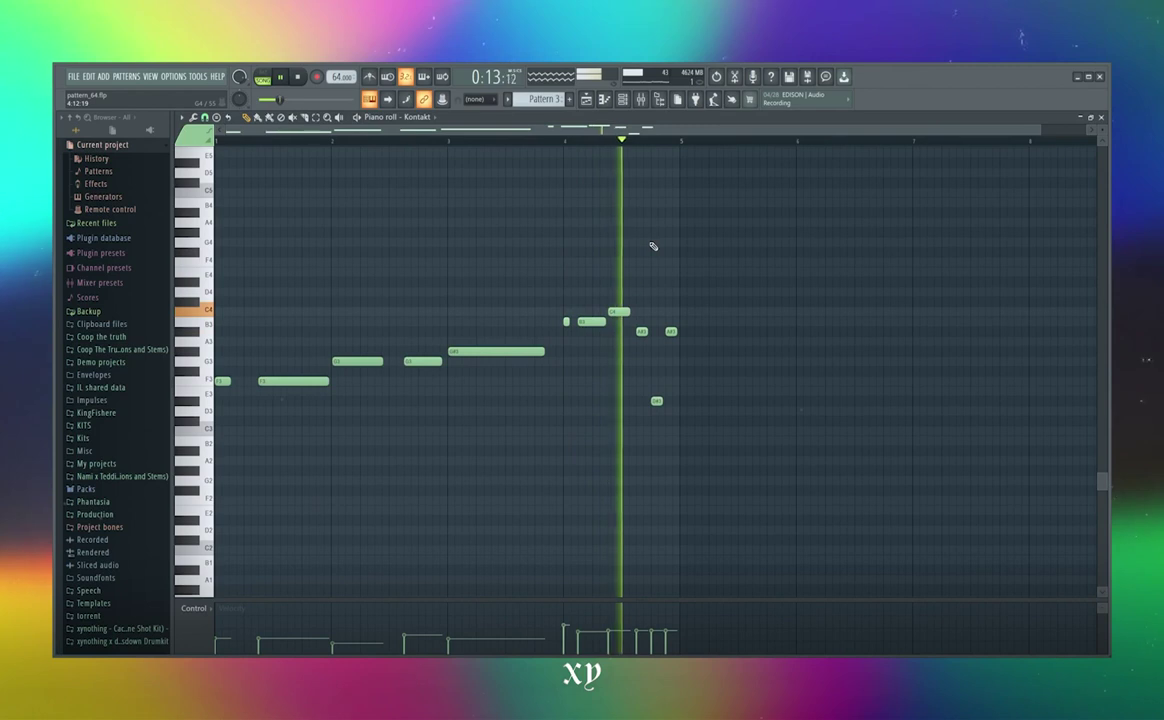
pyautogui.press('space')
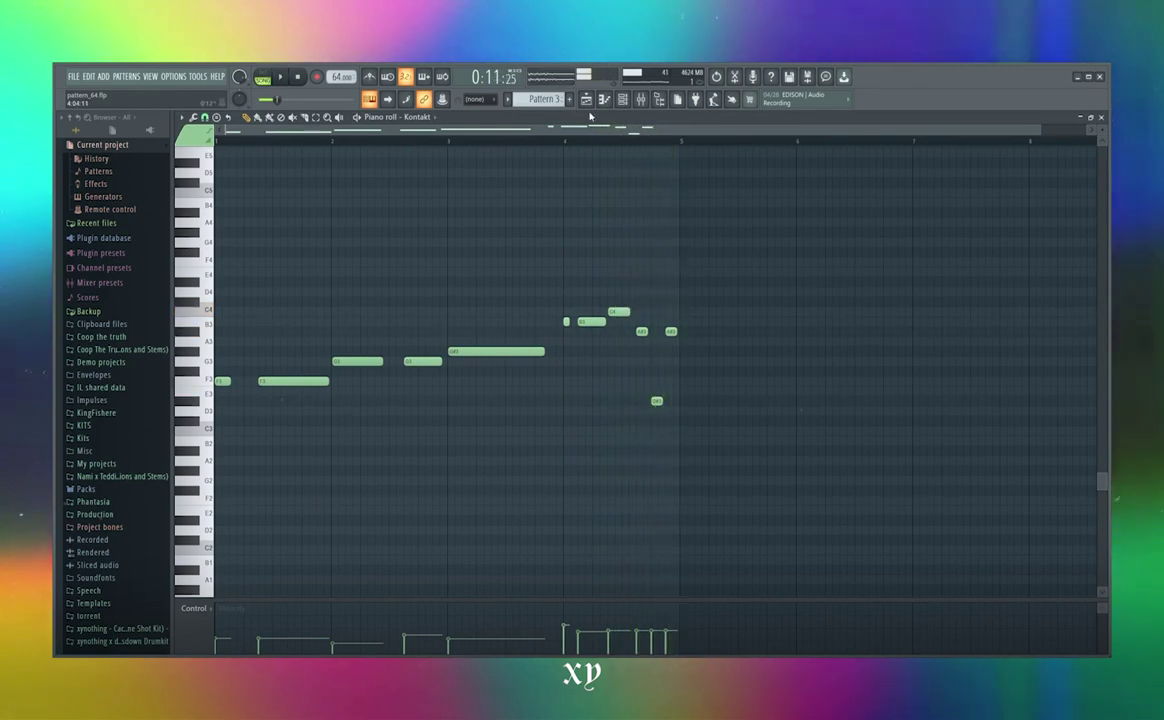
# Return to the playlist, set the playhead to bar 5 and open the Bass Guitar's Pattern 4 notes.
pyautogui.press('F5')
pyautogui.click(579, 143)
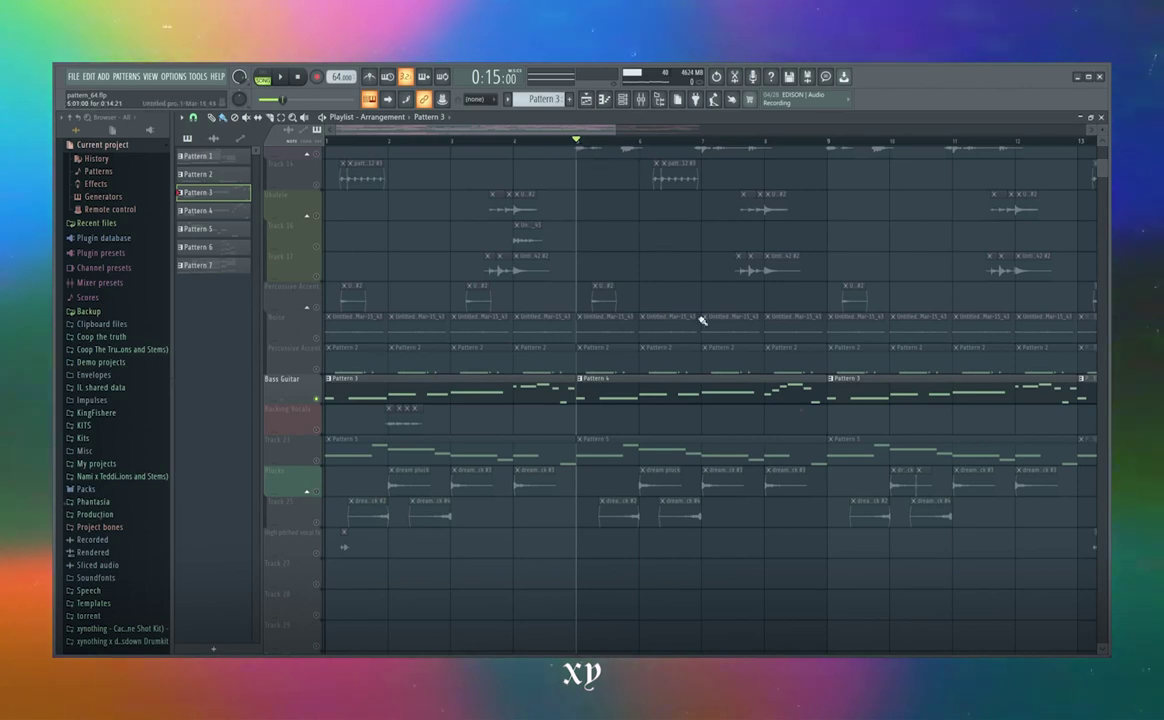
pyautogui.doubleClick(708, 383)
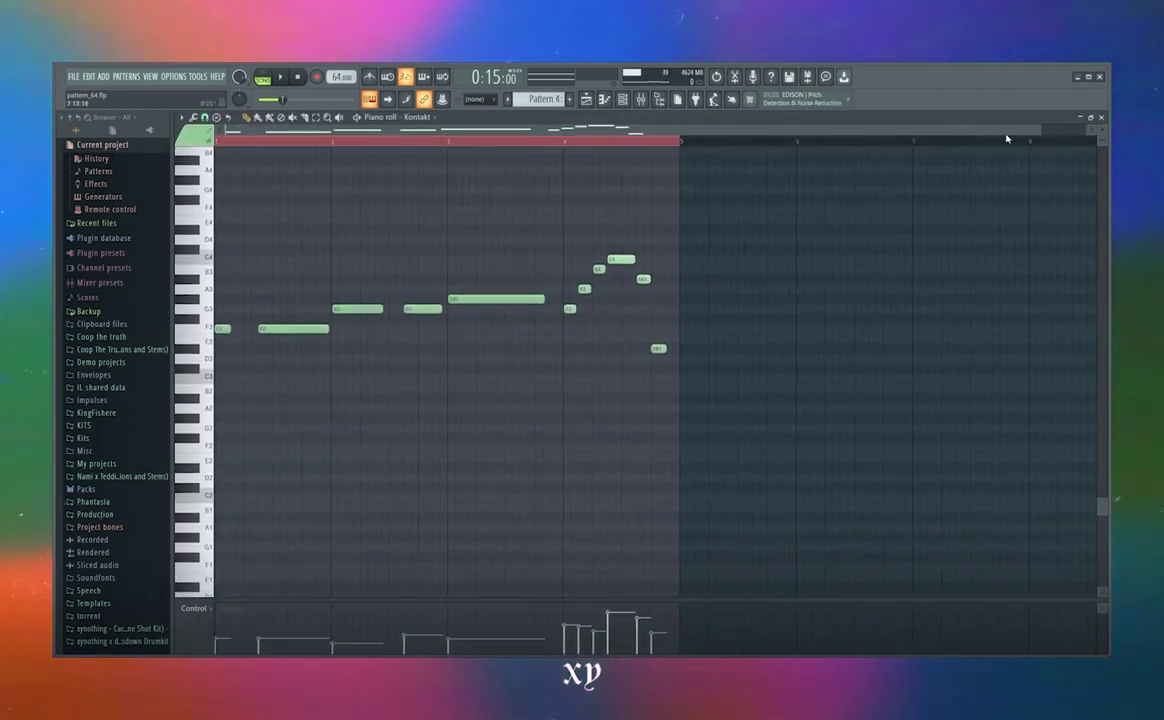
# Play the closing run of the Bass Guitar's Pattern 4 in the piano roll from bar 4.
pyautogui.moveTo(1036, 131); pyautogui.dragTo(857, 131)
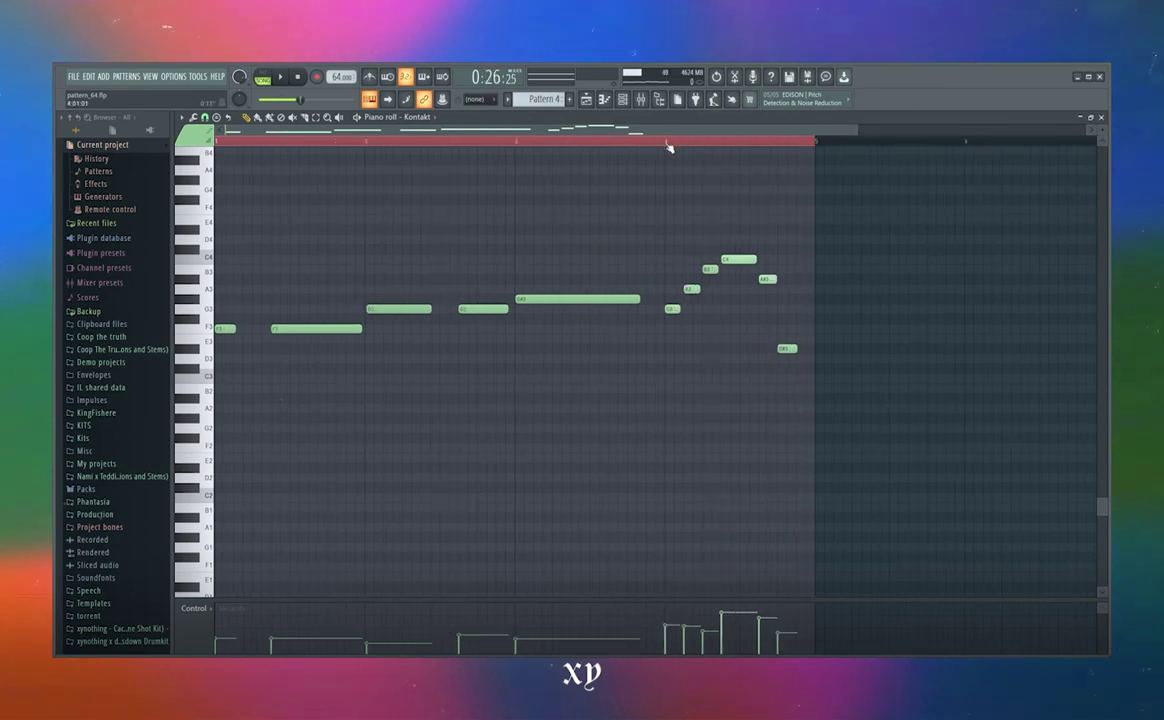
pyautogui.click(668, 143)
pyautogui.press('space')
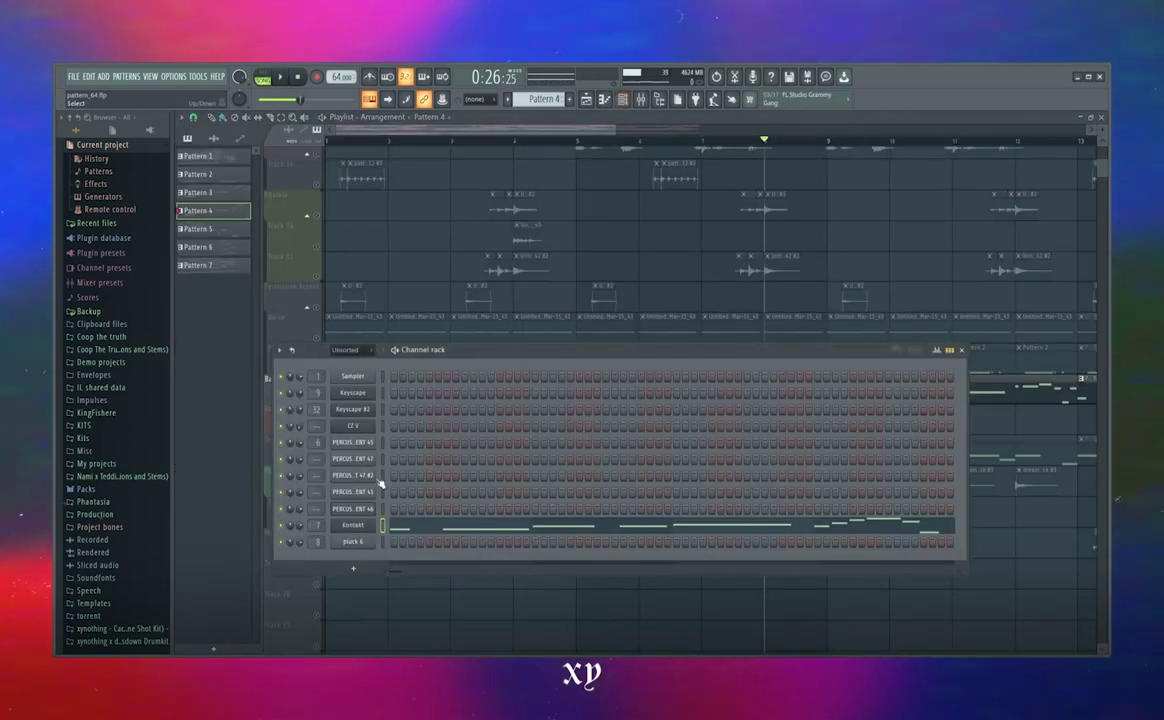
# Open the bass's Kontakt instrument, enlarge its window, and inspect the Scarbee Rickenbacker Bass cabinet choices and Tape effect settings.
pyautogui.click(344, 531)
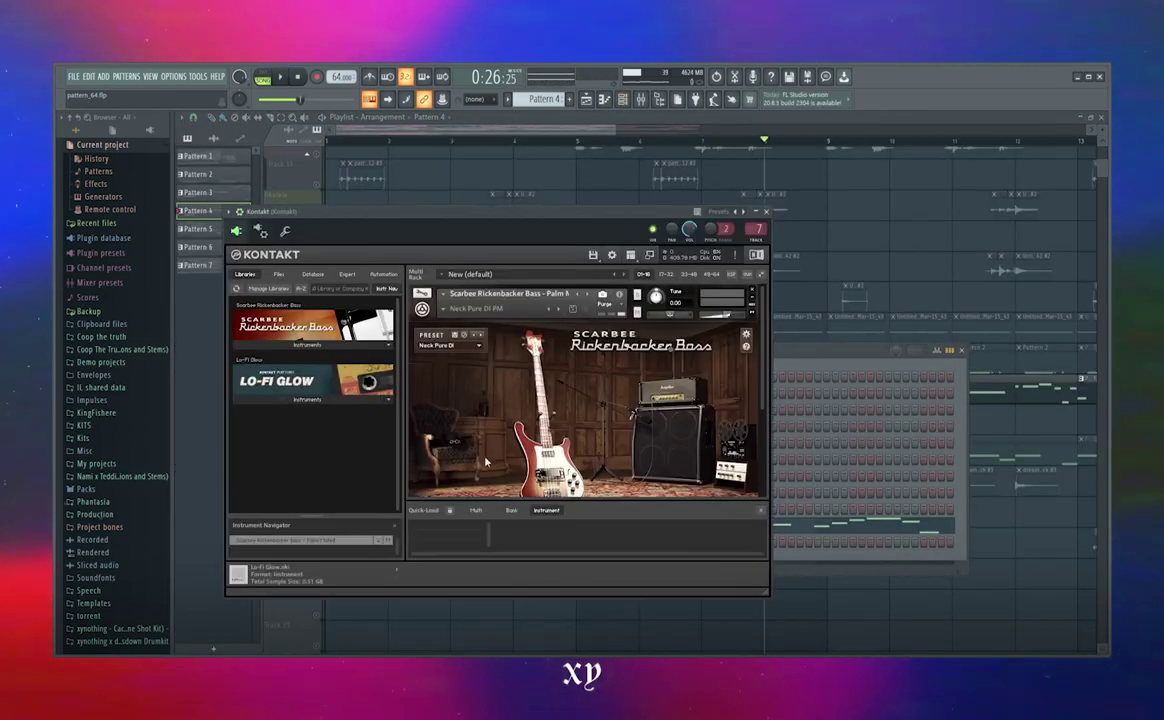
pyautogui.click(560, 385)
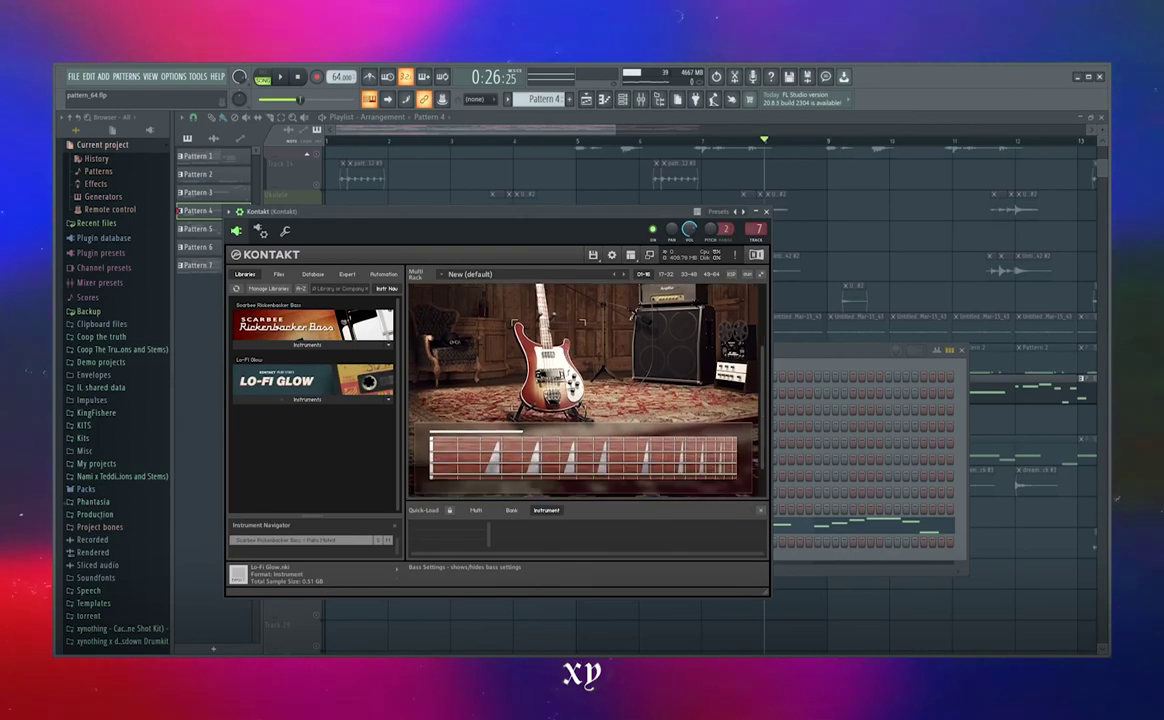
pyautogui.click(646, 321)
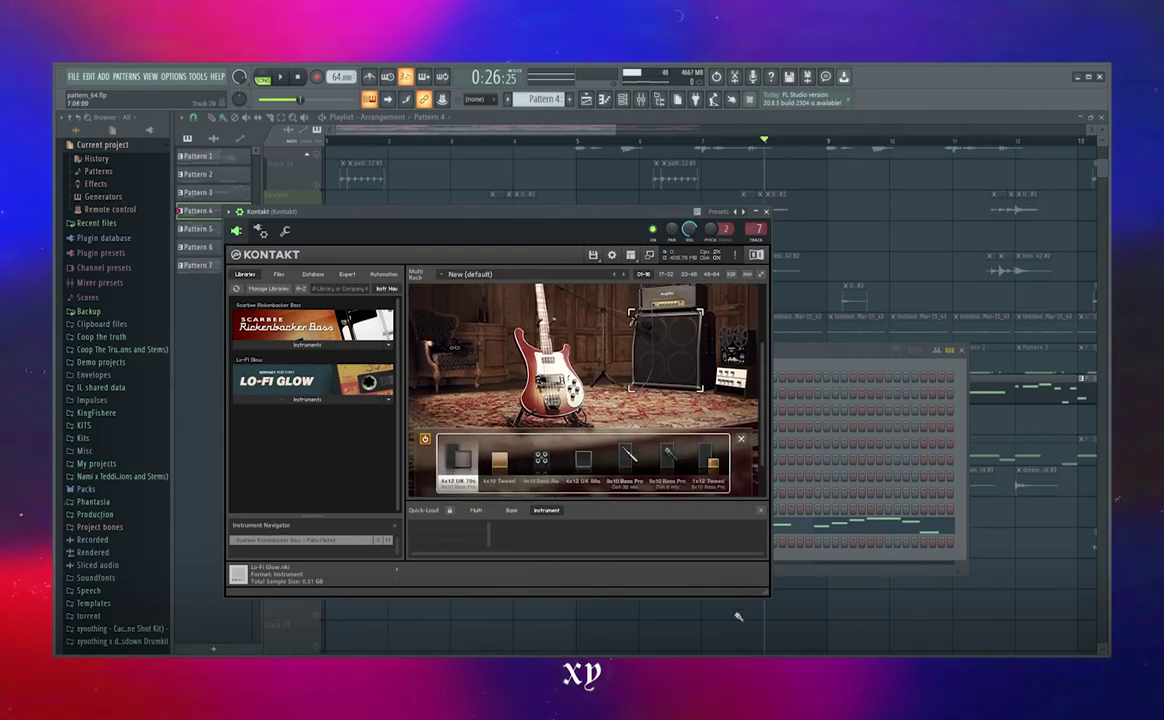
pyautogui.moveTo(764, 595); pyautogui.dragTo(890, 632)
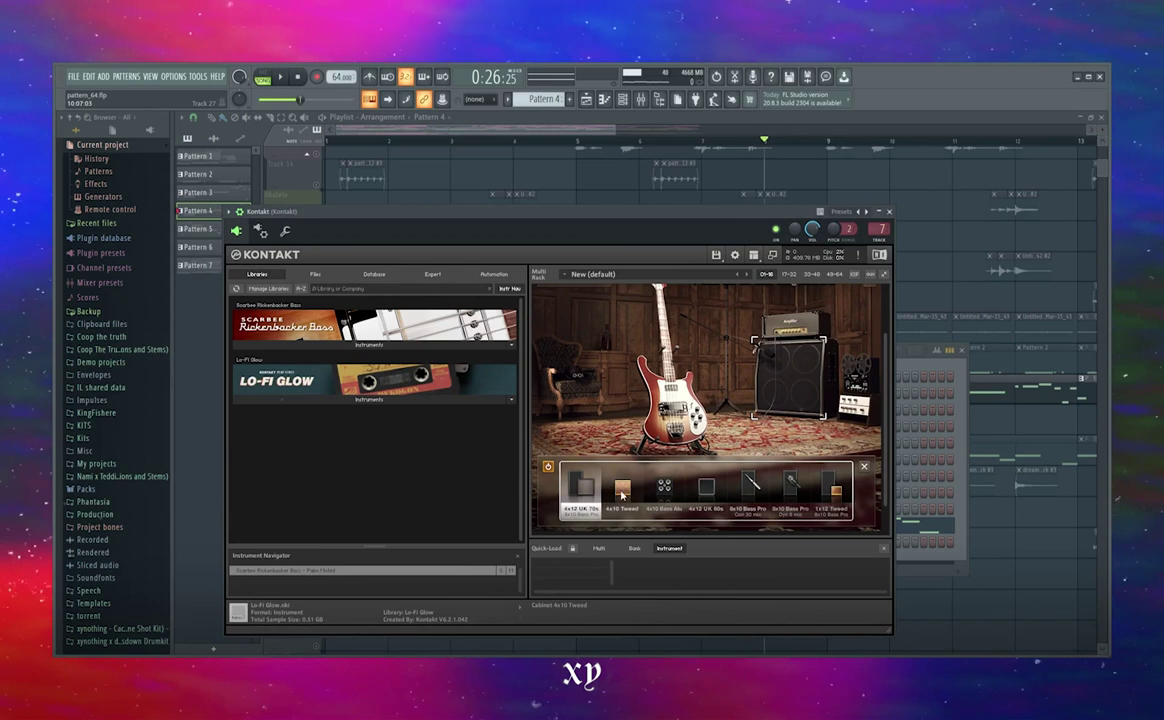
pyautogui.click(857, 378)
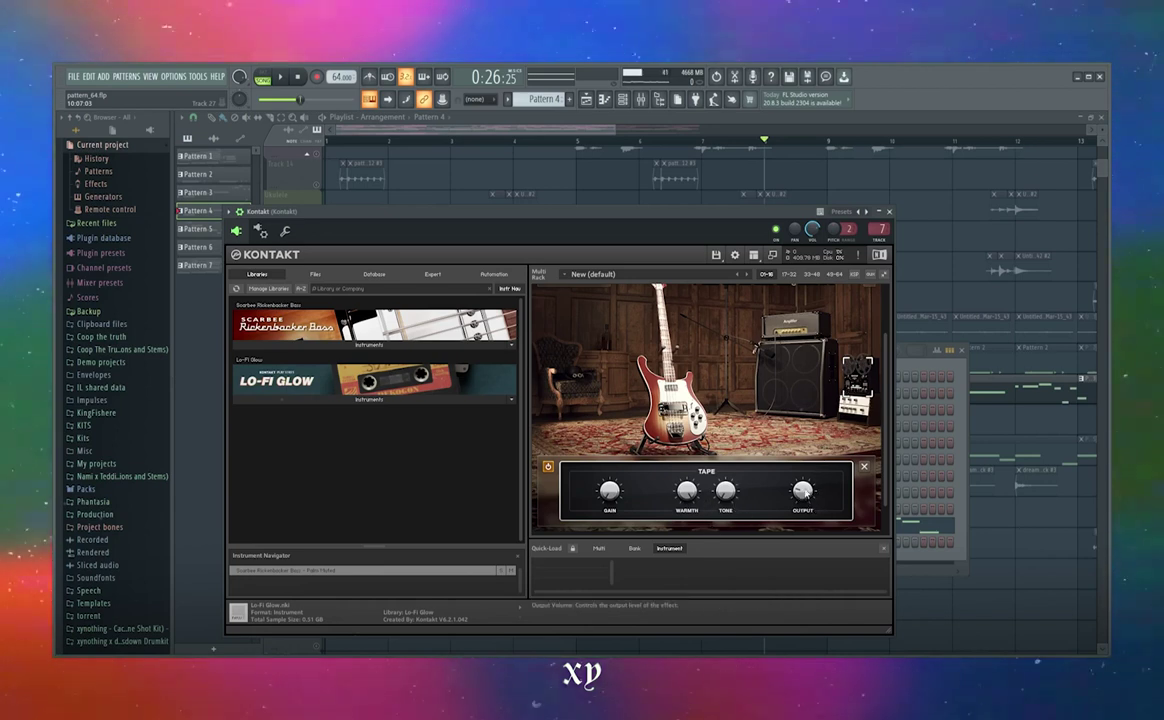
# Inspect the Archetype Cory Wong and Fruity Reeverb 2 effects on the Kontakt mixer track and return to the playlist.
pyautogui.press('F9')
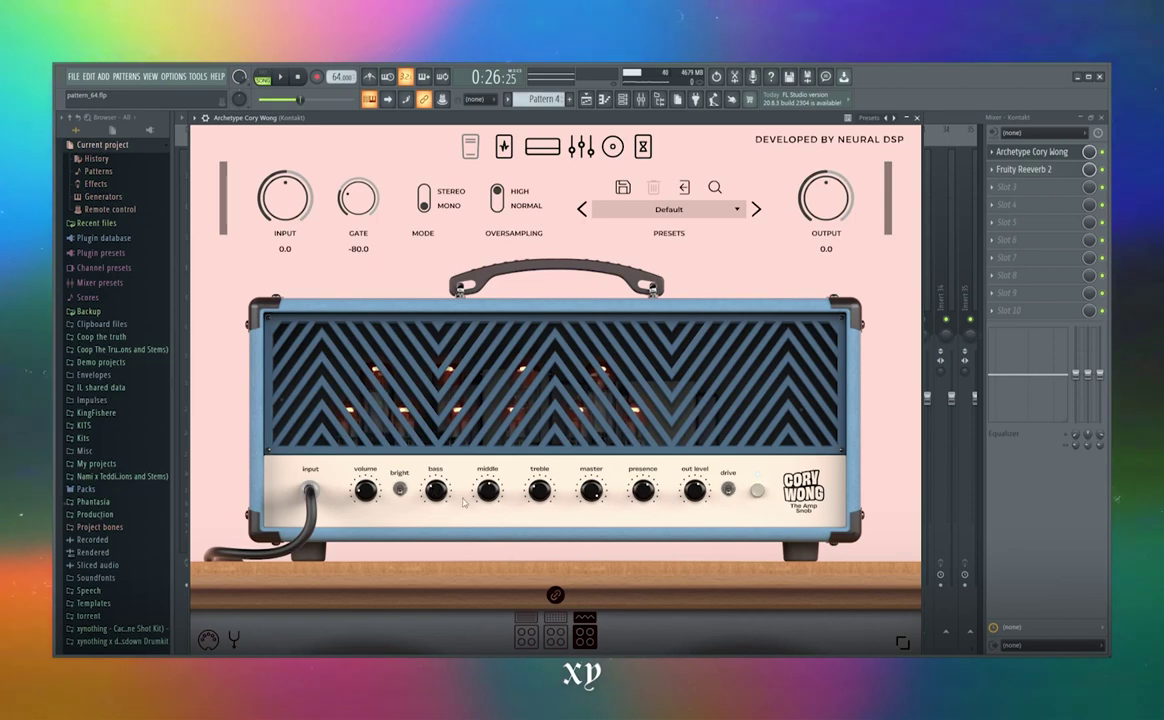
pyautogui.click(1024, 168)
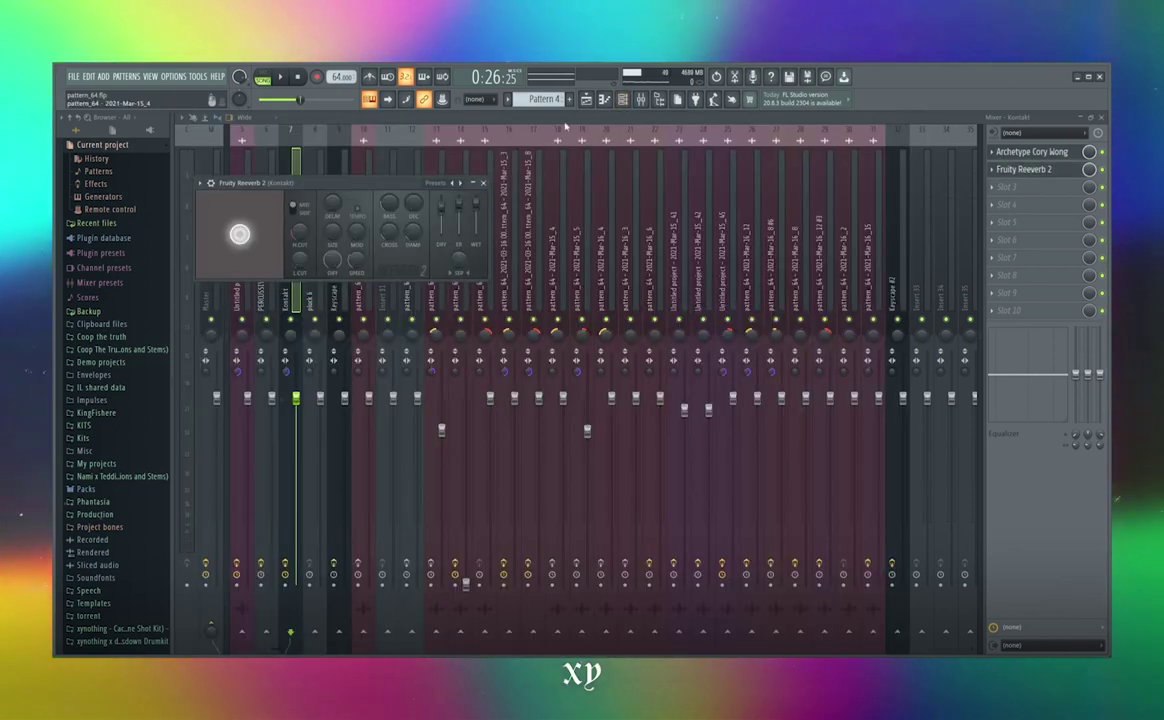
pyautogui.click(586, 99)
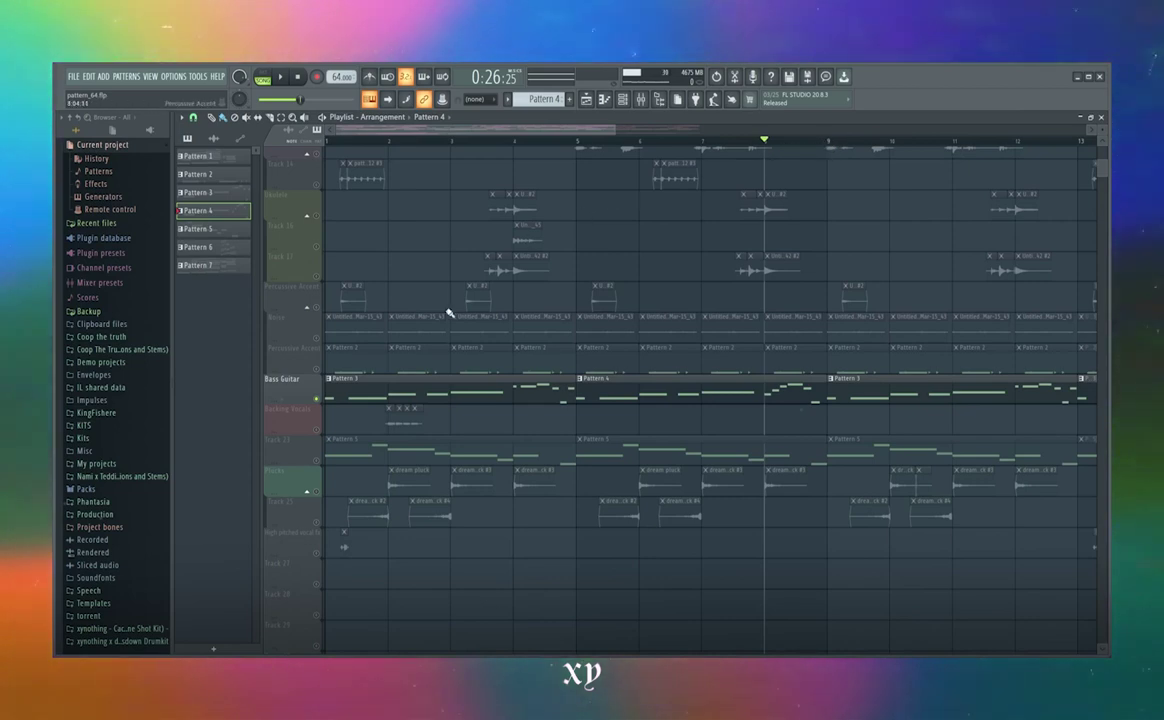
# Solo the Backing Vocals track and set the playhead to bar 2 at its vocal clips.
pyautogui.scroll(-2, 411, 260)
pyautogui.scroll(4, 440, 200)
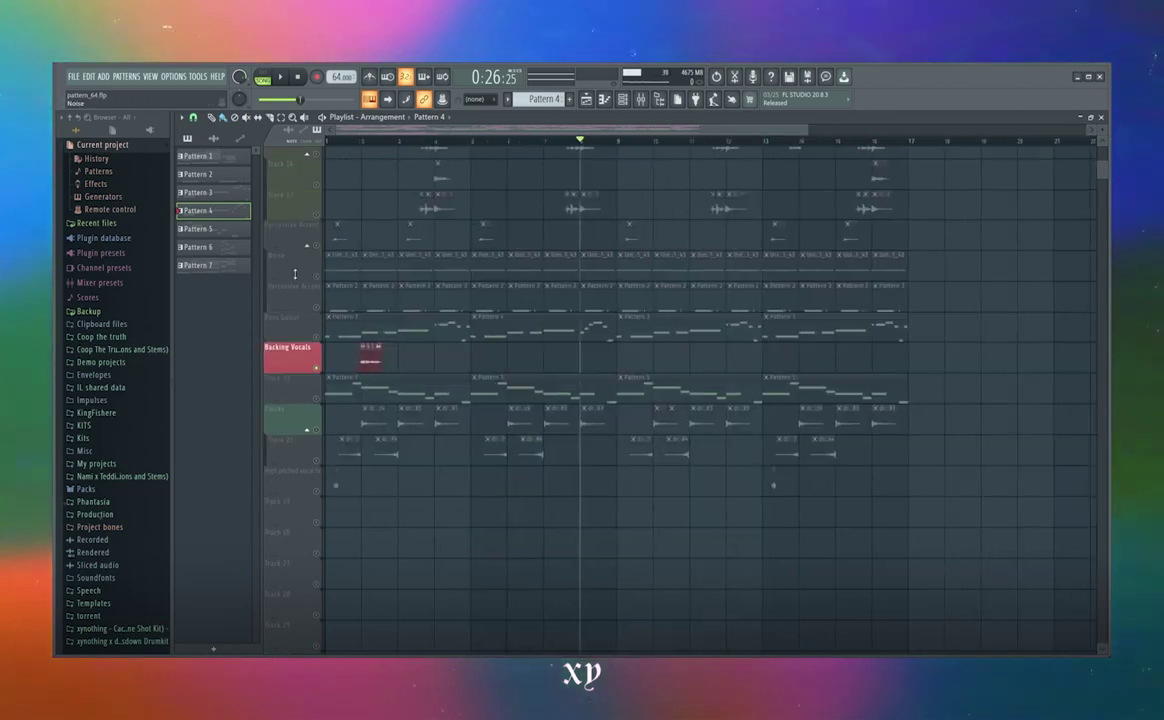
pyautogui.scroll(-2, 457, 174)
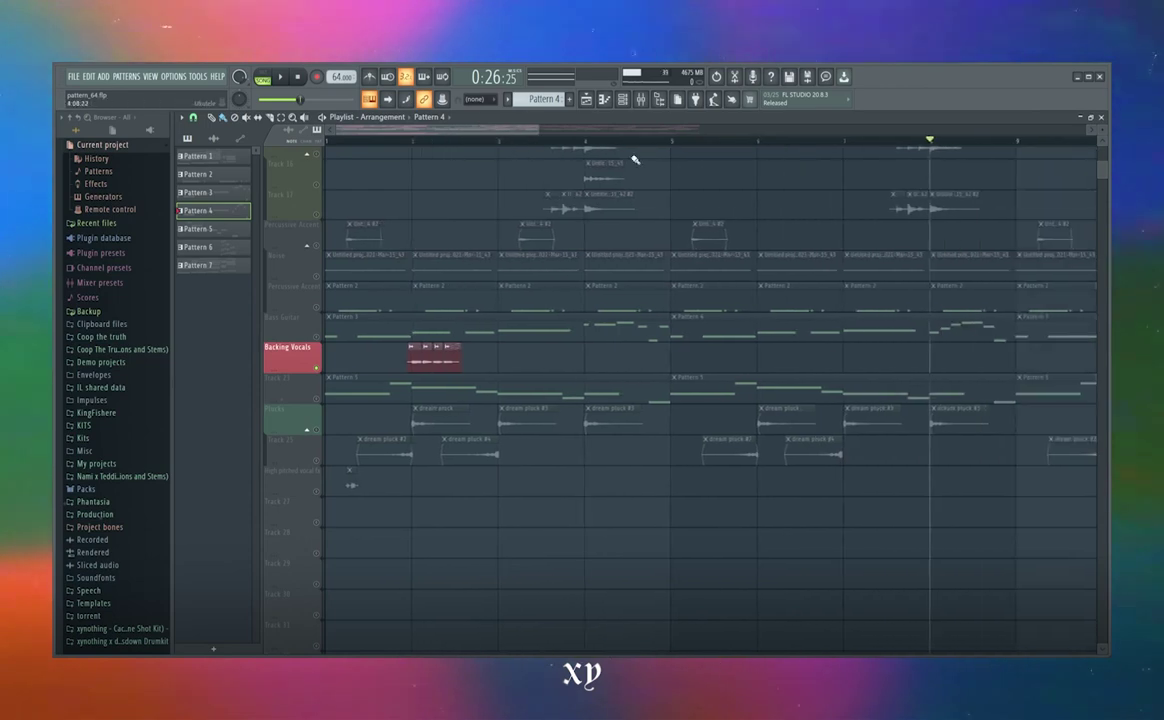
pyautogui.click(409, 143)
pyautogui.scroll(3, 415, 146)
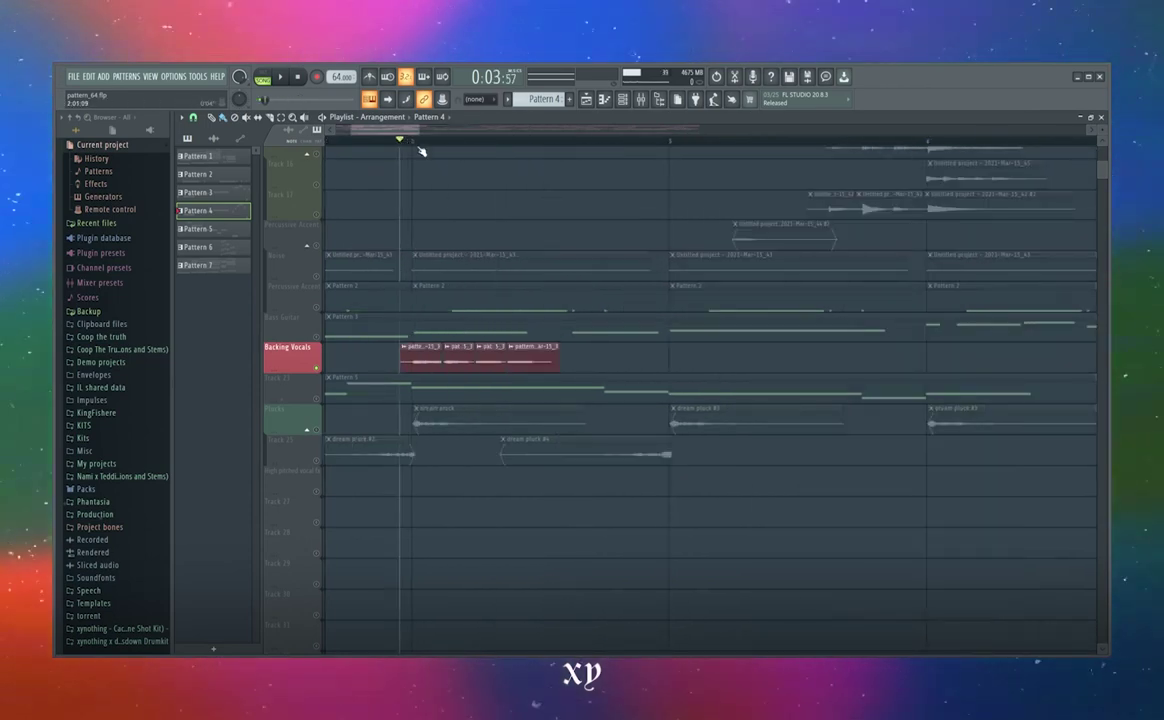
pyautogui.click(412, 142)
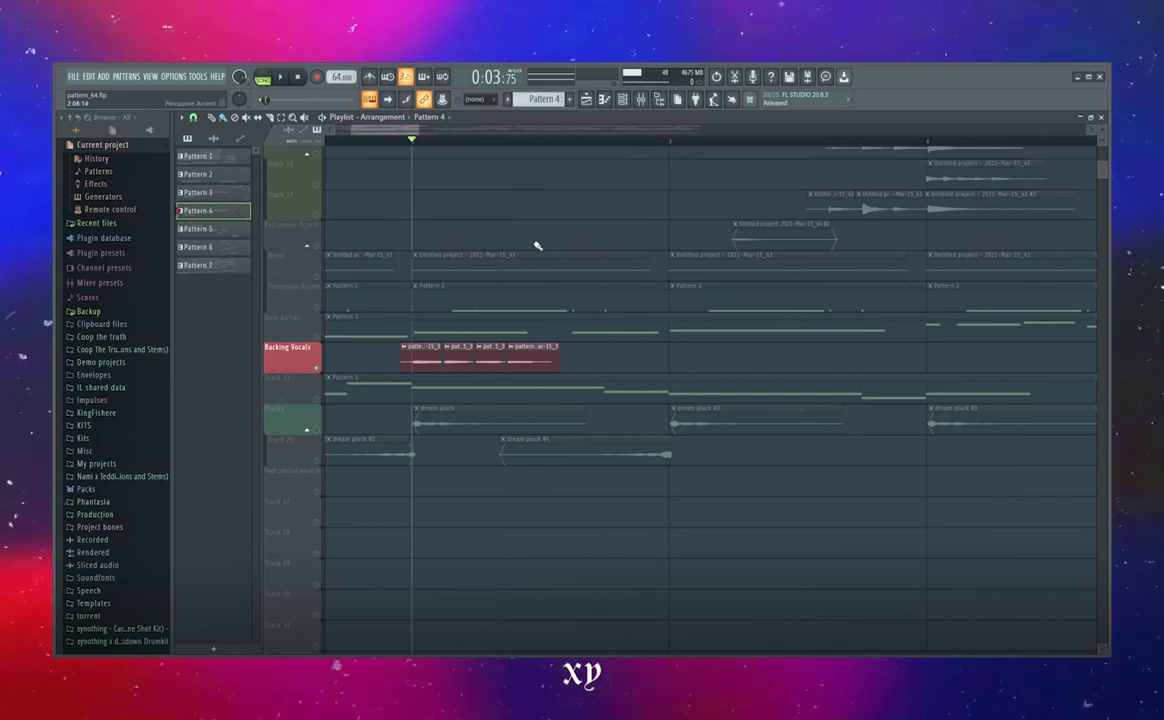
# Check the mixer, open a Backing Vocals clip's sample settings and play the track from bar 2.
pyautogui.click(641, 99)
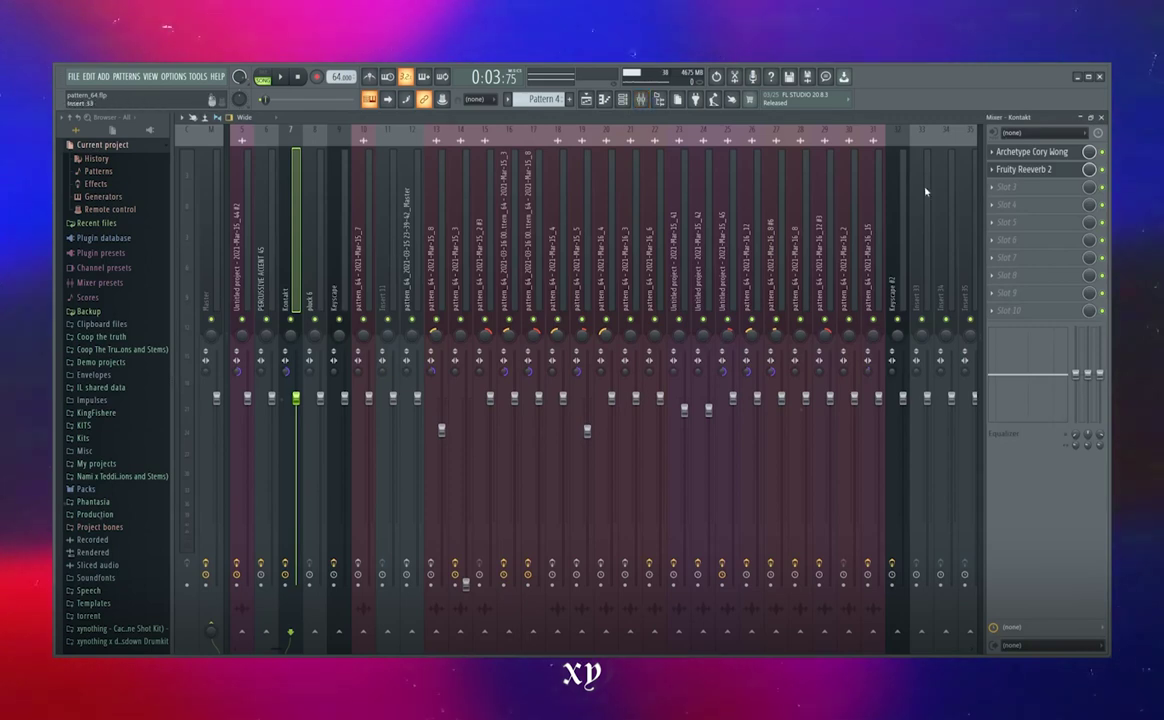
pyautogui.press('F9')
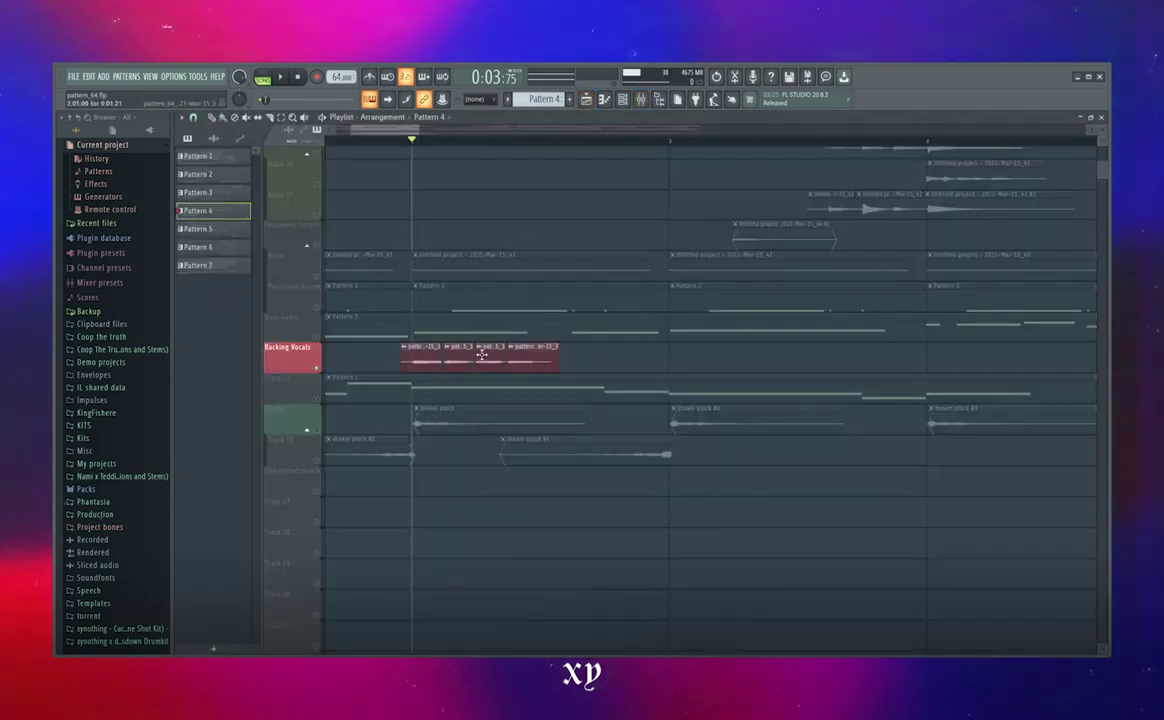
pyautogui.doubleClick(482, 354)
pyautogui.press('Escape')
pyautogui.press('space')
pyautogui.press('space')
# Solo Track 23 together with Plucks and Track 25 and play through their opening bars.
pyautogui.keyDown('ctrl'); pyautogui.scroll(-2, 385, 216); pyautogui.keyUp('ctrl')
pyautogui.scroll(5, 381, 215)
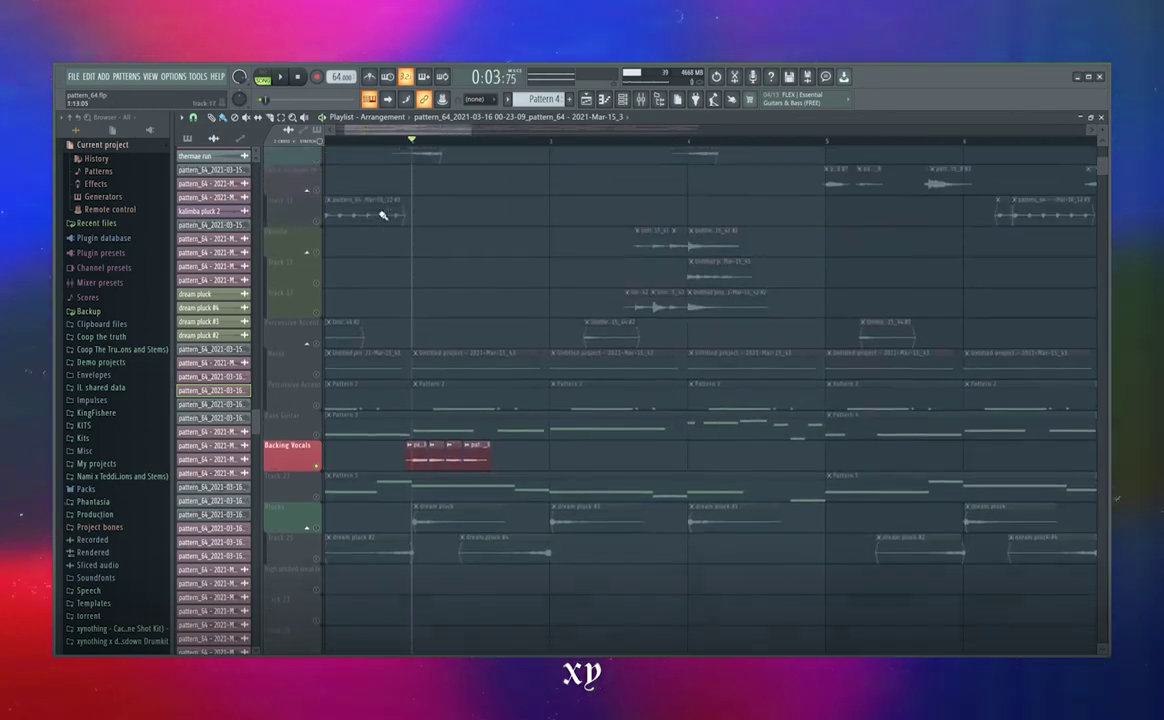
pyautogui.scroll(-8, 381, 215)
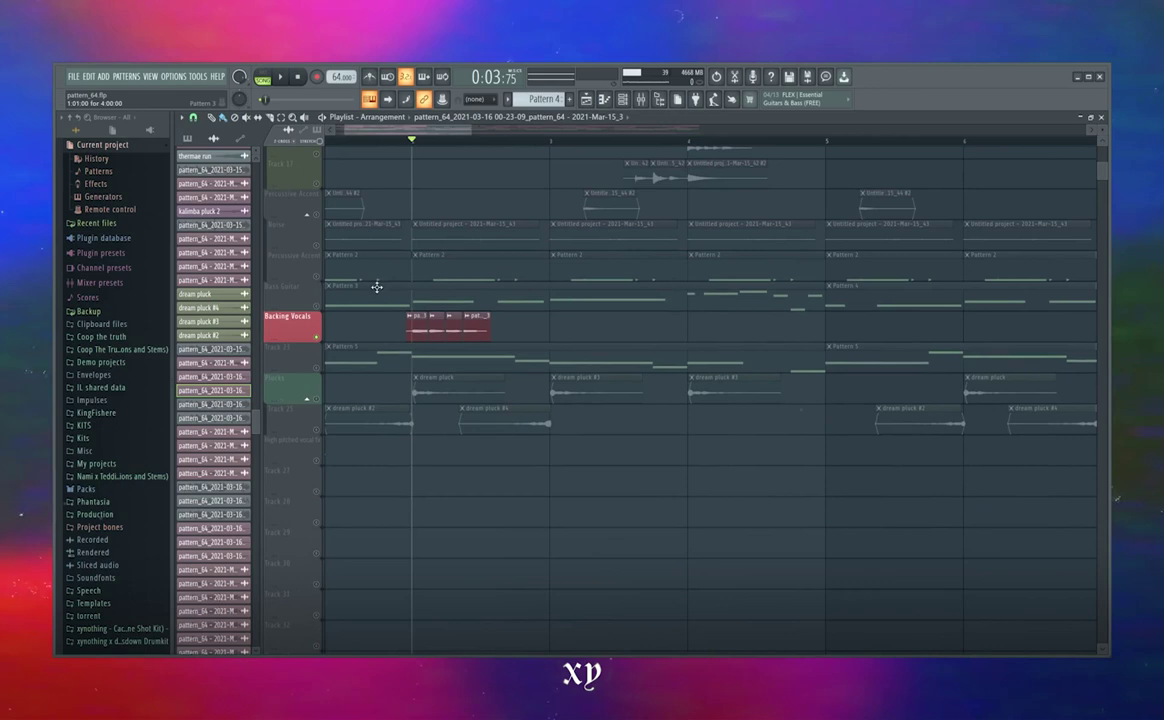
pyautogui.keyDown('ctrl'); pyautogui.scroll(-2, 381, 287); pyautogui.keyUp('ctrl')
pyautogui.keyDown('ctrl'); pyautogui.scroll(5, 430, 287); pyautogui.keyUp('ctrl')
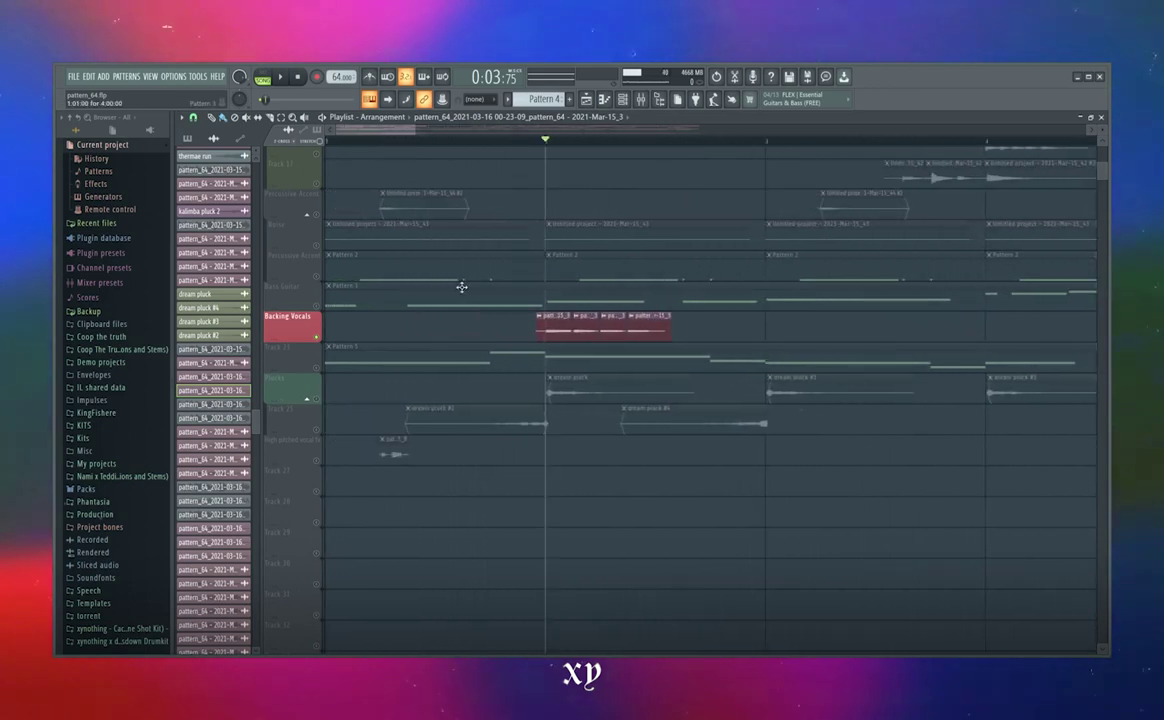
pyautogui.keyDown('ctrl'); pyautogui.scroll(-3, 371, 311); pyautogui.keyUp('ctrl')
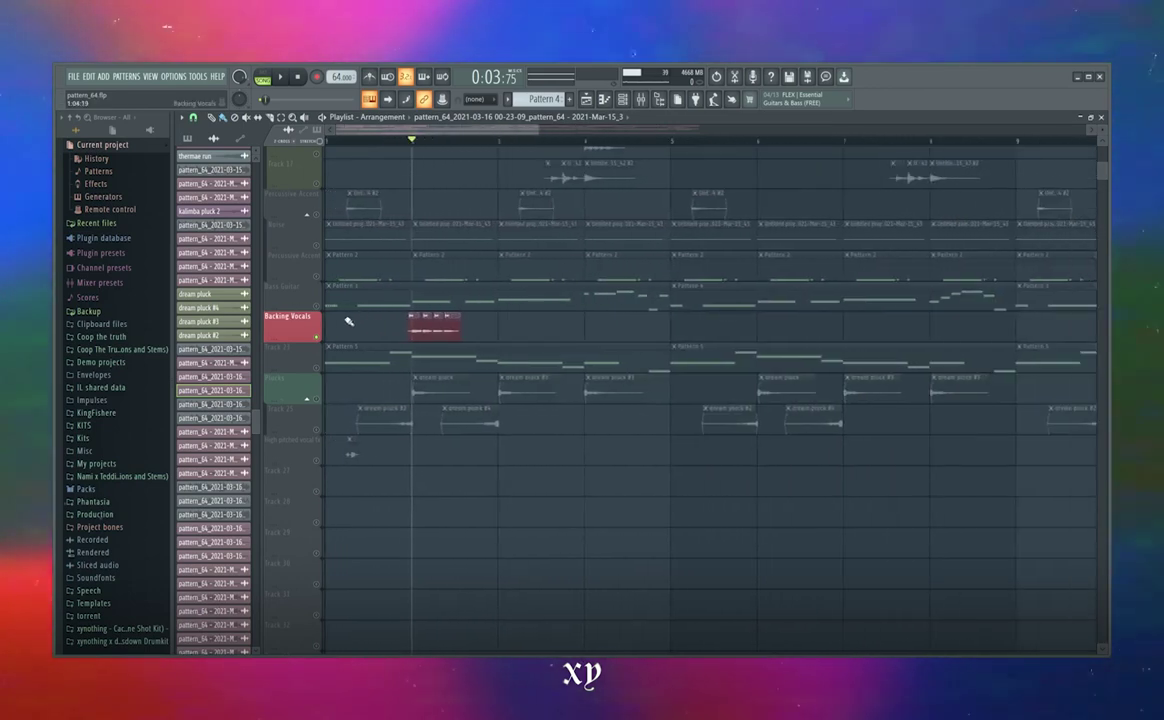
pyautogui.click(318, 369)
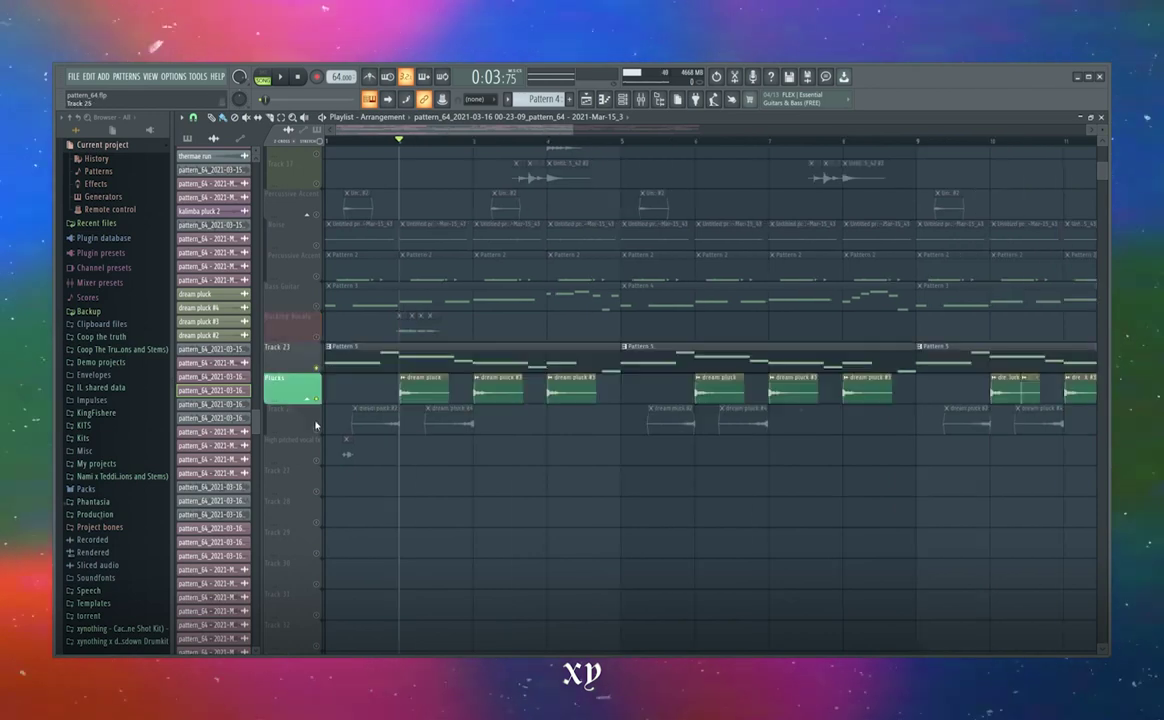
pyautogui.keyDown('ctrl'); pyautogui.scroll(-3, 317, 322); pyautogui.keyUp('ctrl')
pyautogui.press('space')
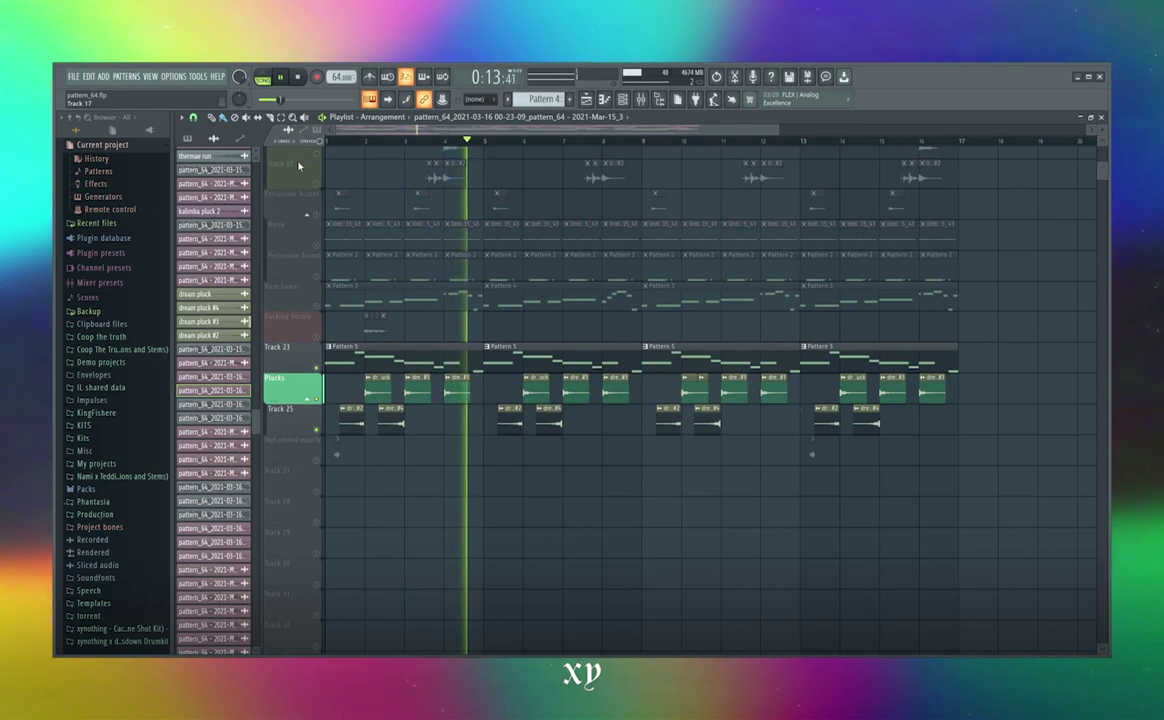
pyautogui.press('space')
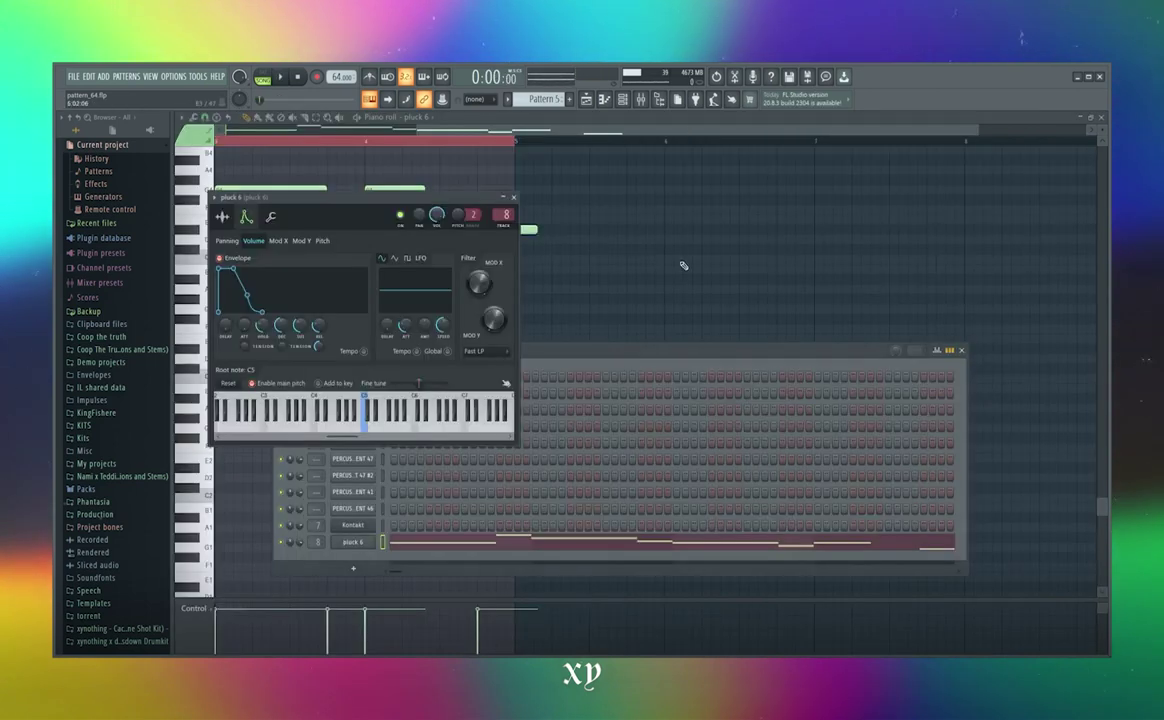
# Open Track 23's Pattern 5 in the piano roll, shorten its last note to end just before bar 5, and return to the playlist.
pyautogui.click(590, 100)
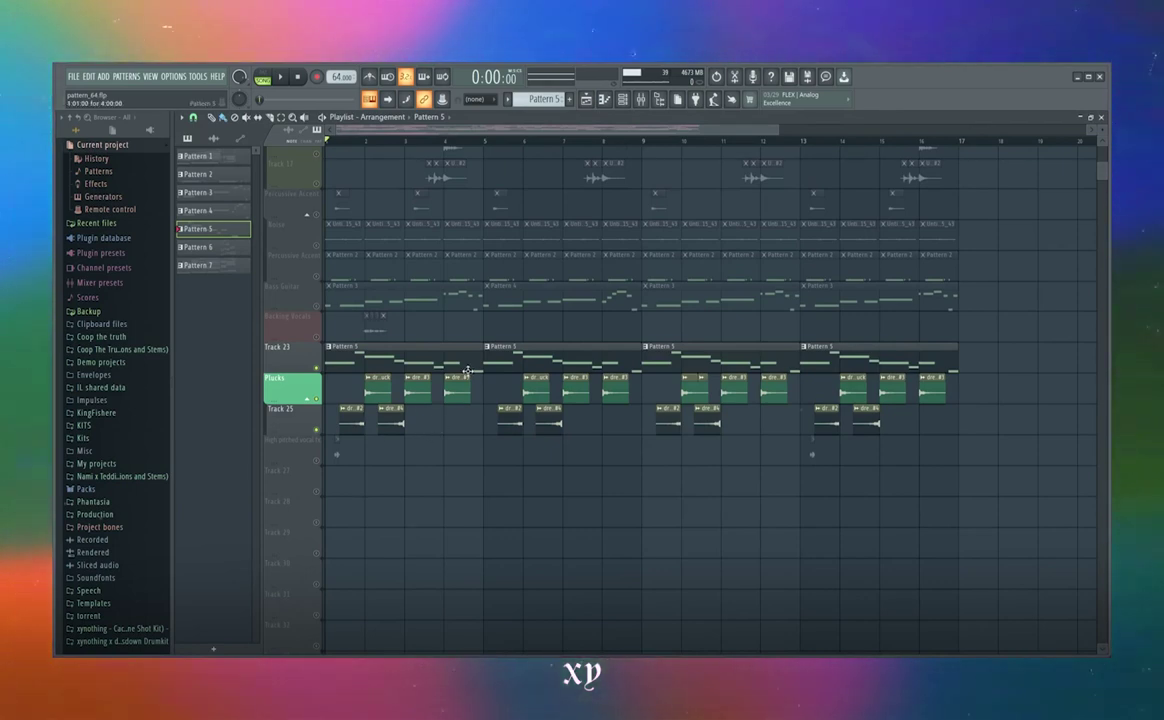
pyautogui.doubleClick(364, 357)
pyautogui.scroll(3, 423, 281)
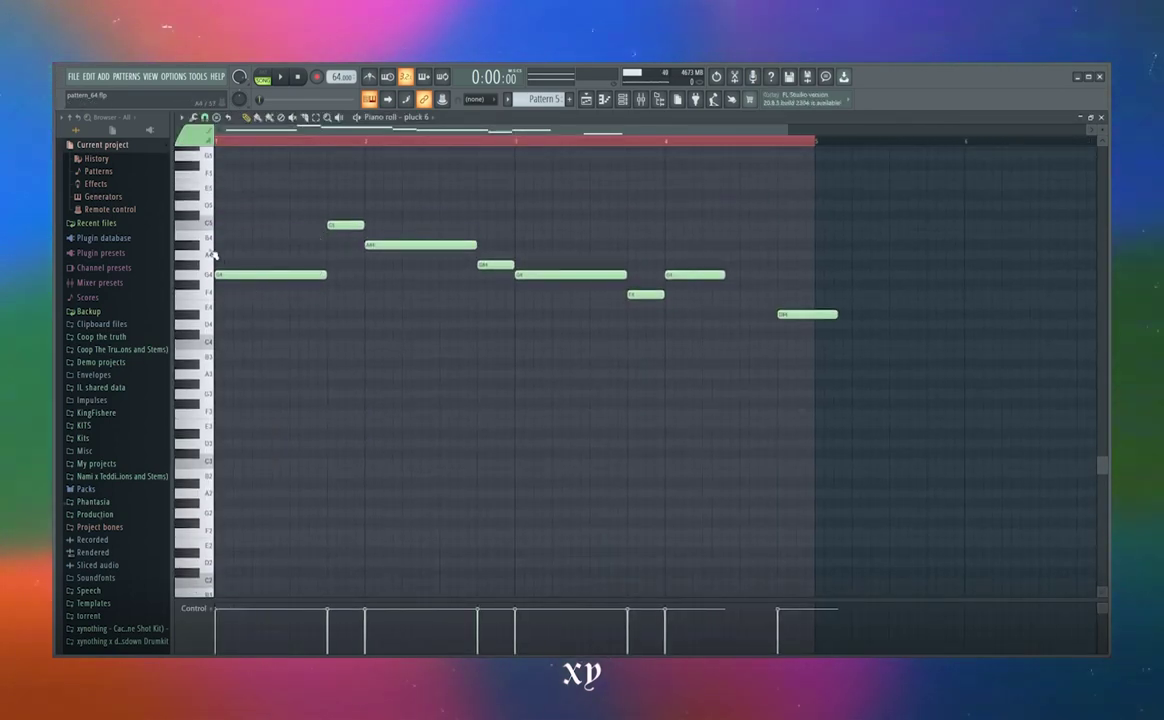
pyautogui.scroll(3, 282, 224)
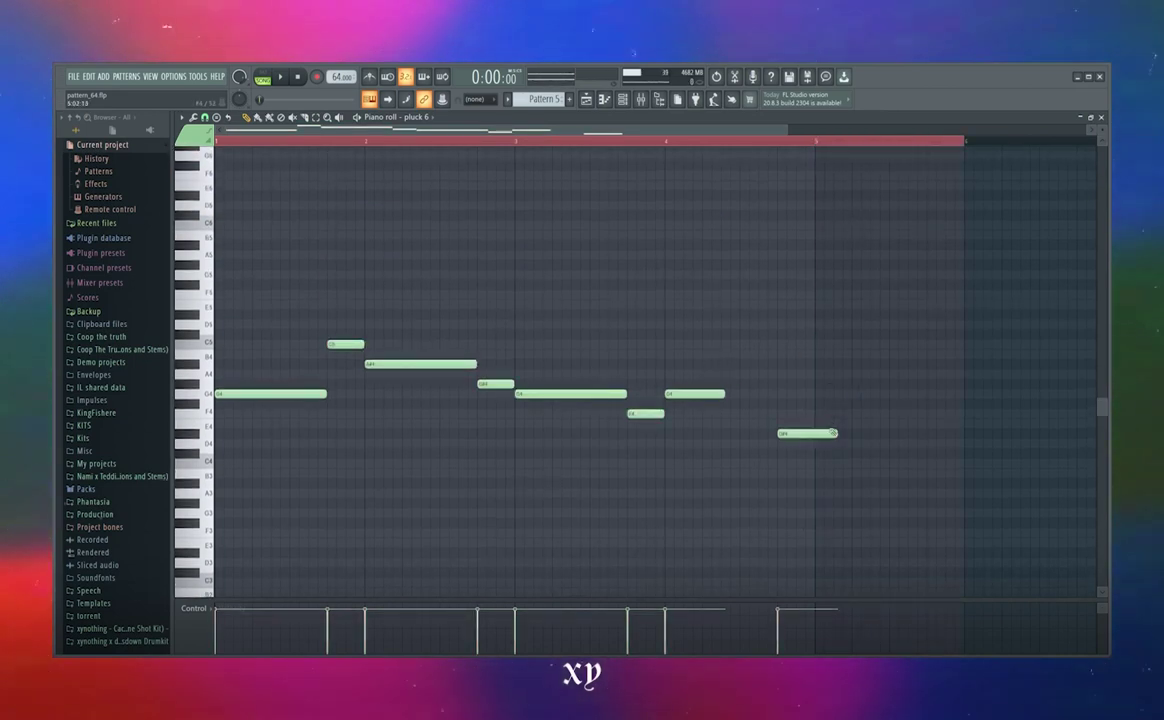
pyautogui.moveTo(820, 143); pyautogui.dragTo(231, 258)
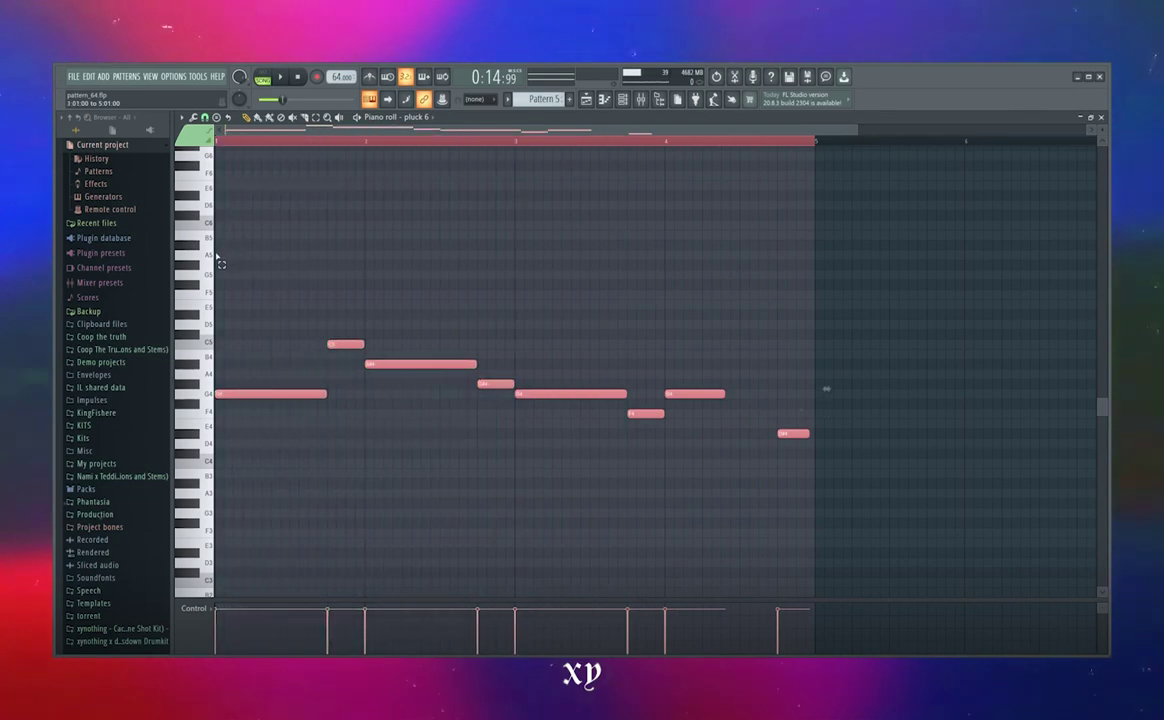
pyautogui.click(588, 102)
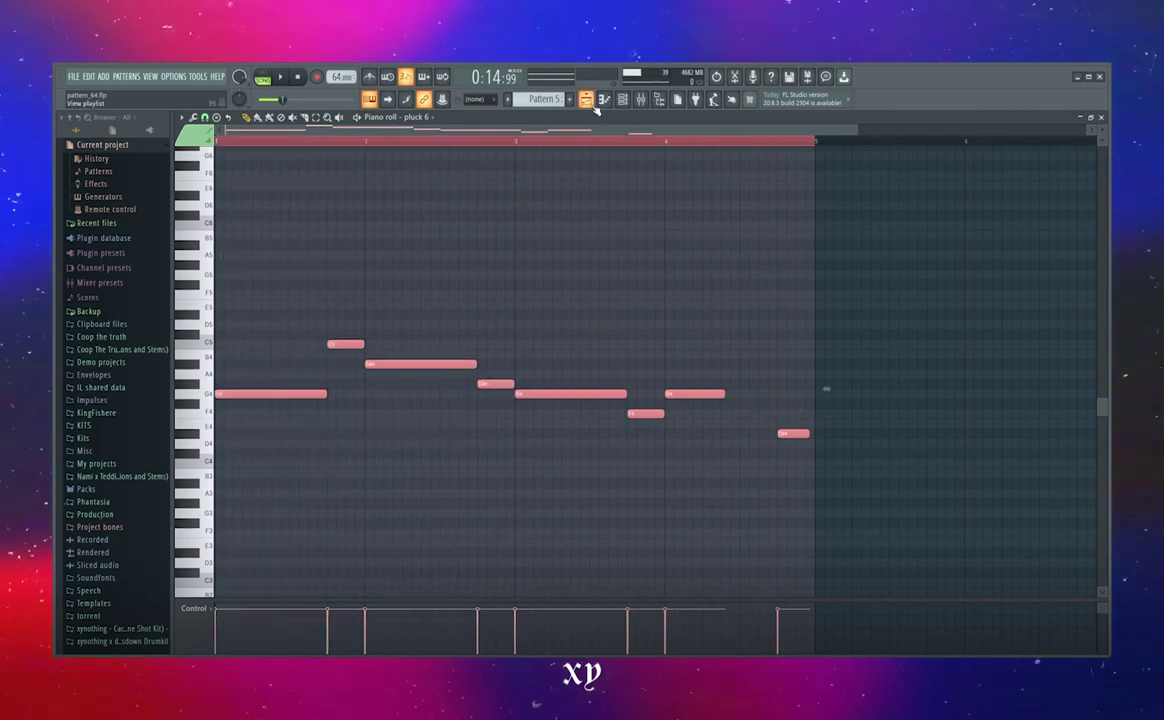
pyautogui.click(587, 100)
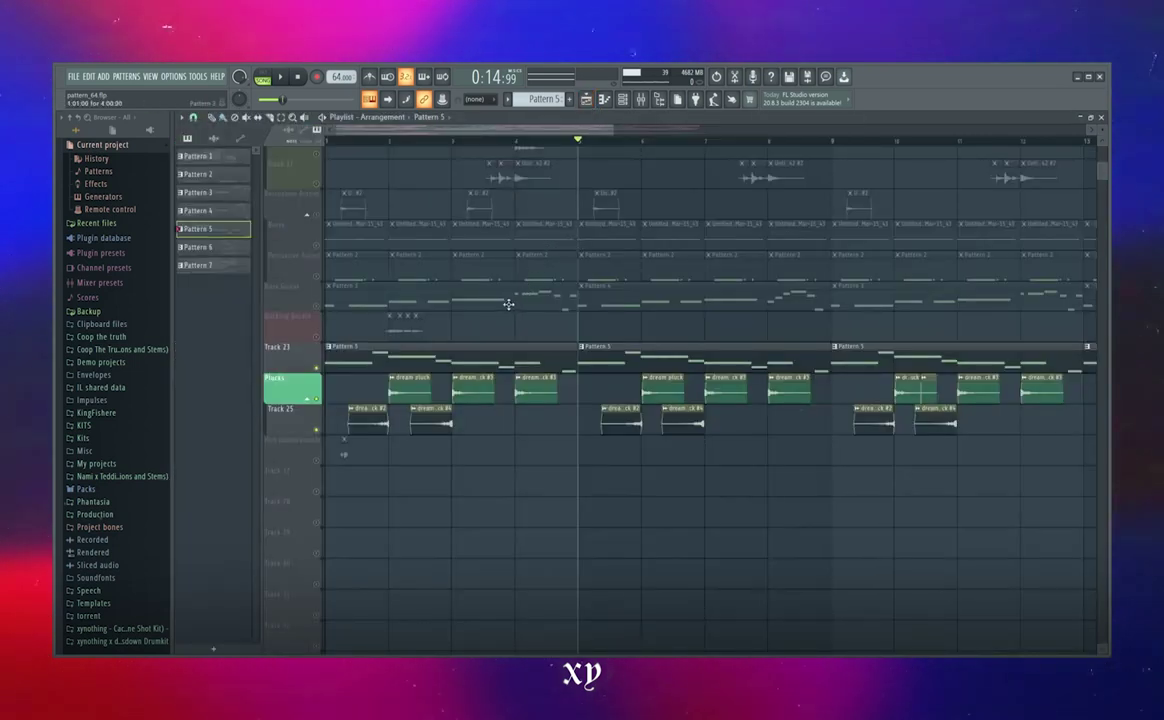
# Take Track 23 out of the solo group and play the Plucks and Track 25 dream pluck clips from around bar 2.
pyautogui.scroll(10, 478, 312)
pyautogui.scroll(-8, 481, 312)
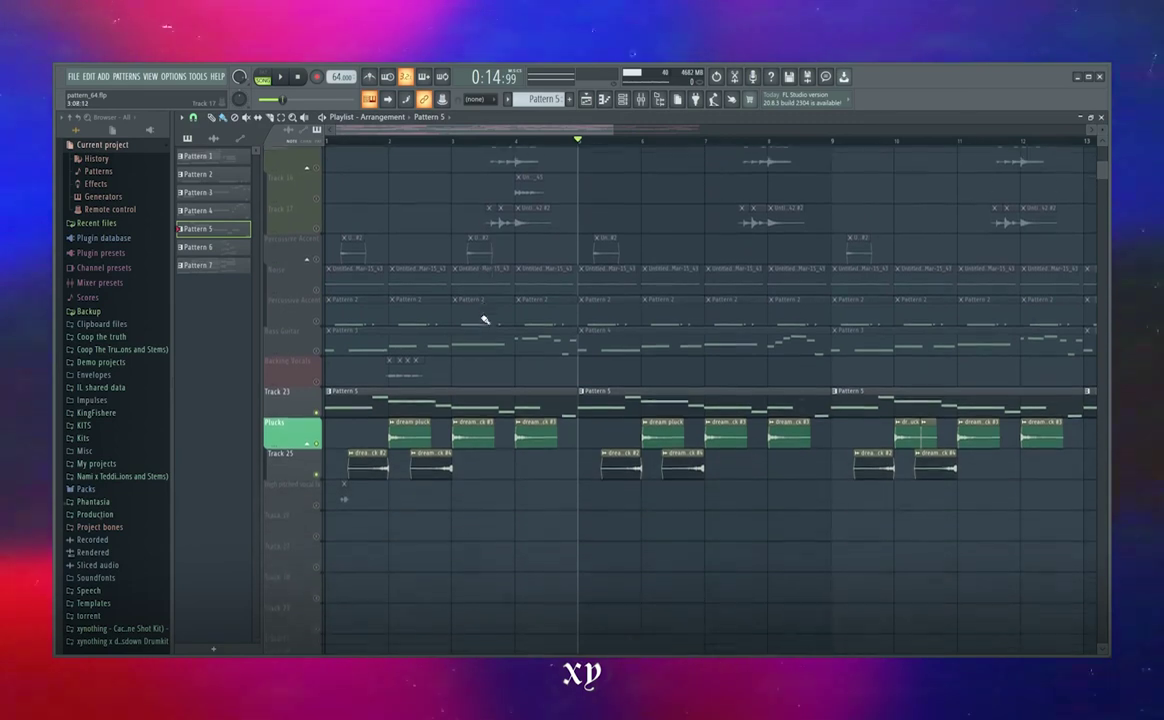
pyautogui.scroll(-1, 484, 320)
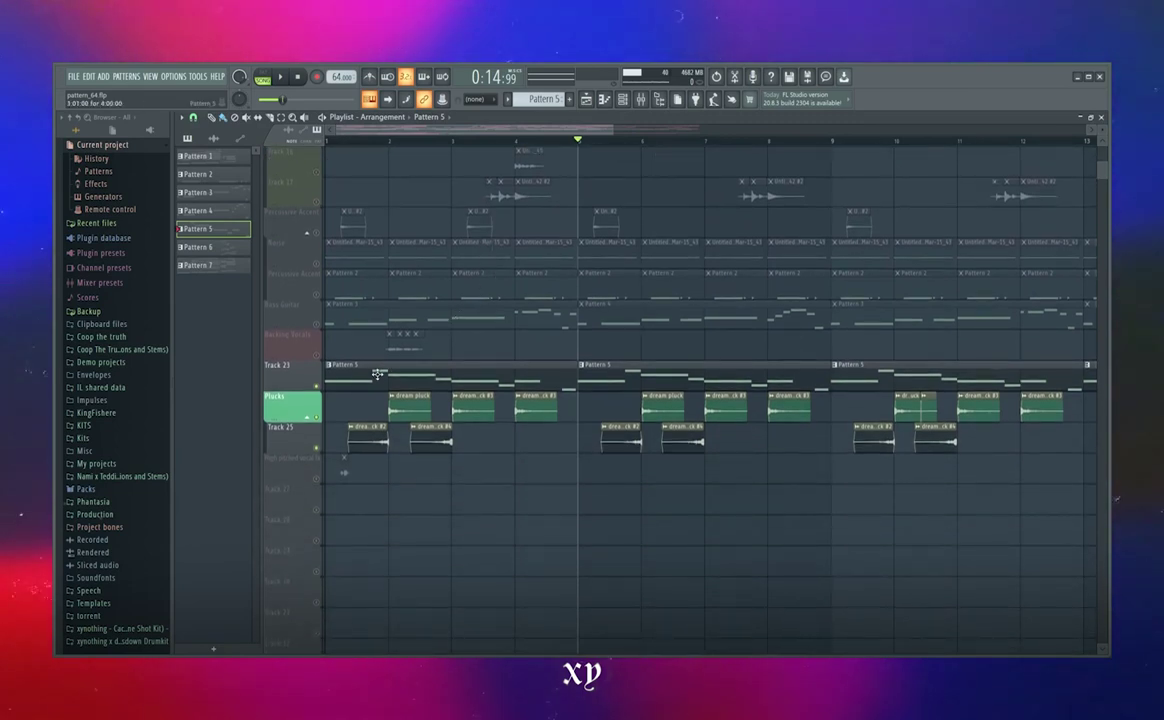
pyautogui.click(372, 142)
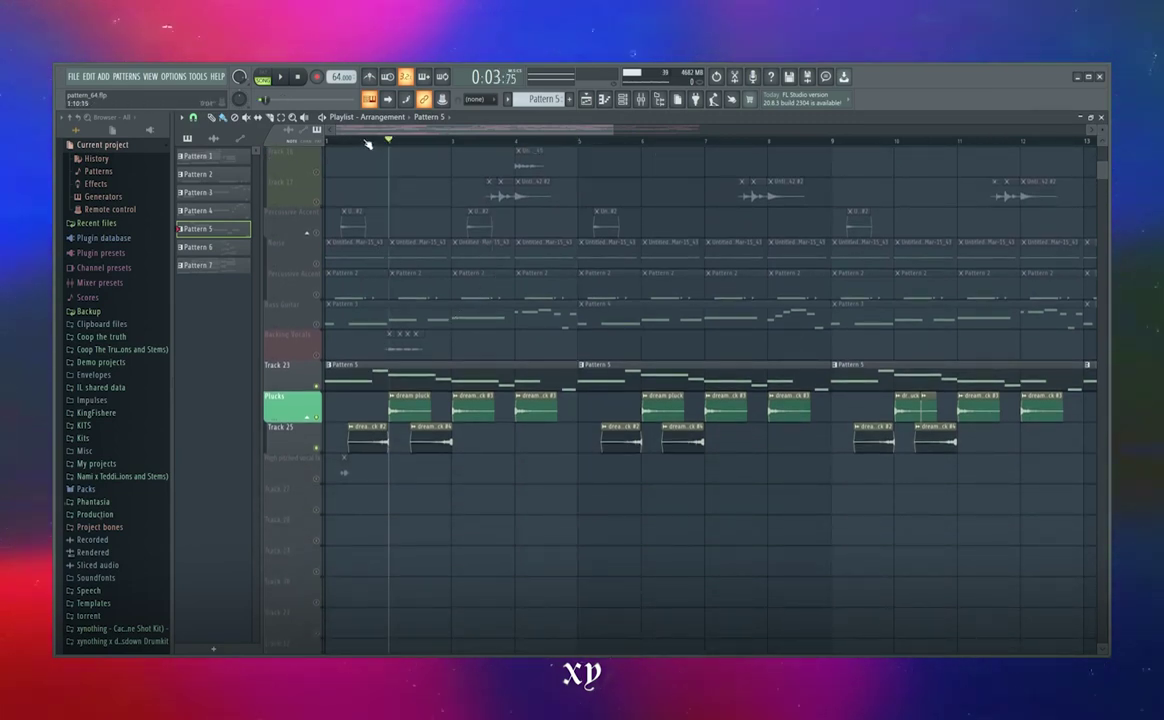
pyautogui.scroll(2, 304, 388)
pyautogui.keyDown('ctrl'); pyautogui.scroll(5, 304, 388); pyautogui.keyUp('ctrl')
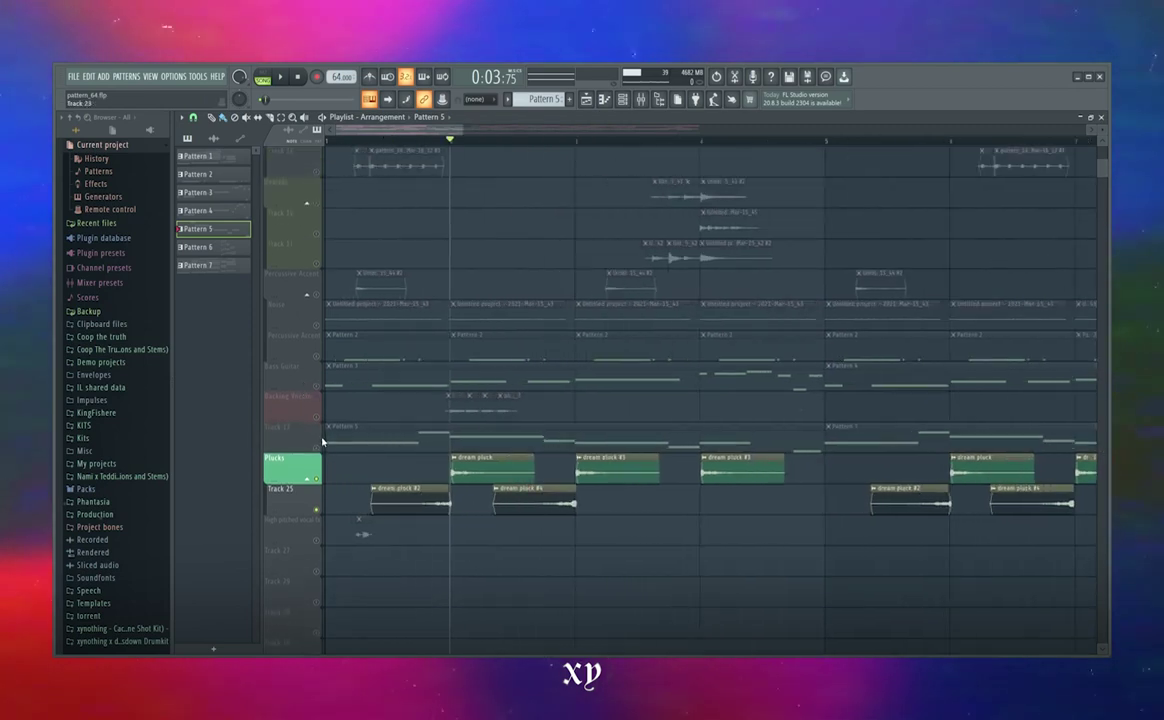
pyautogui.scroll(-2, 420, 458)
pyautogui.scroll(-1, 420, 458)
pyautogui.keyDown('ctrl'); pyautogui.scroll(-1, 403, 450); pyautogui.keyUp('ctrl')
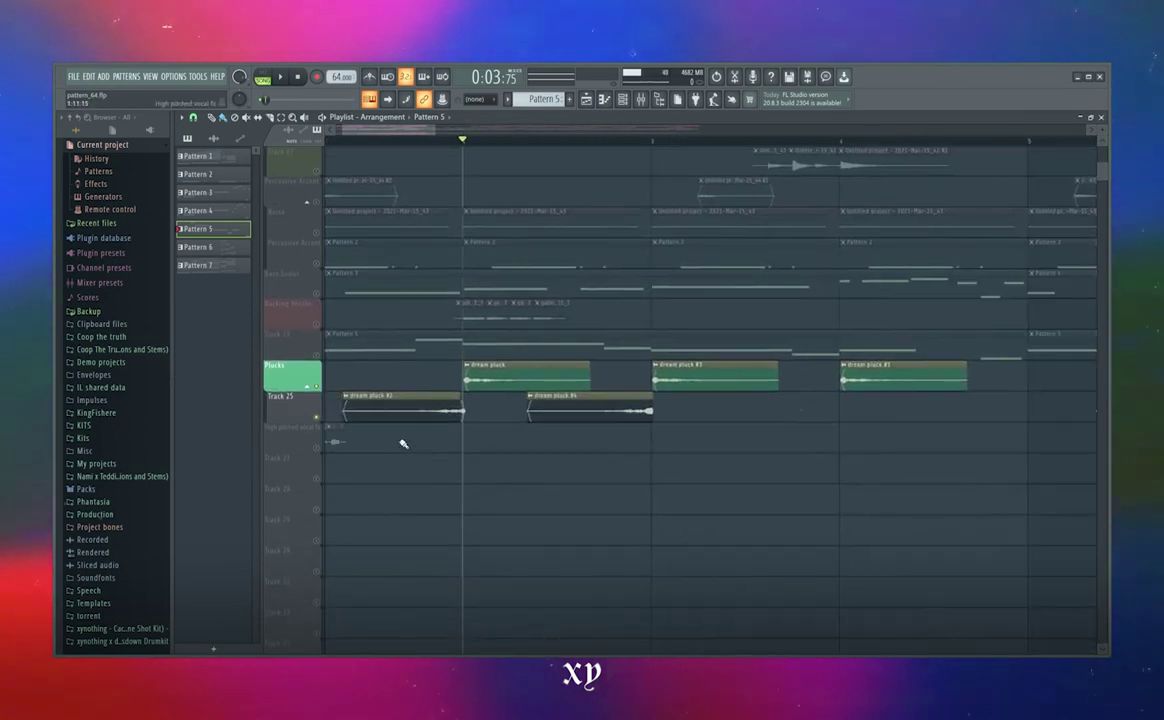
pyautogui.moveTo(400, 148)
pyautogui.mouseDown()
pyautogui.moveTo(470, 177)
pyautogui.moveTo(401, 182)
pyautogui.mouseUp()
pyautogui.press('space')
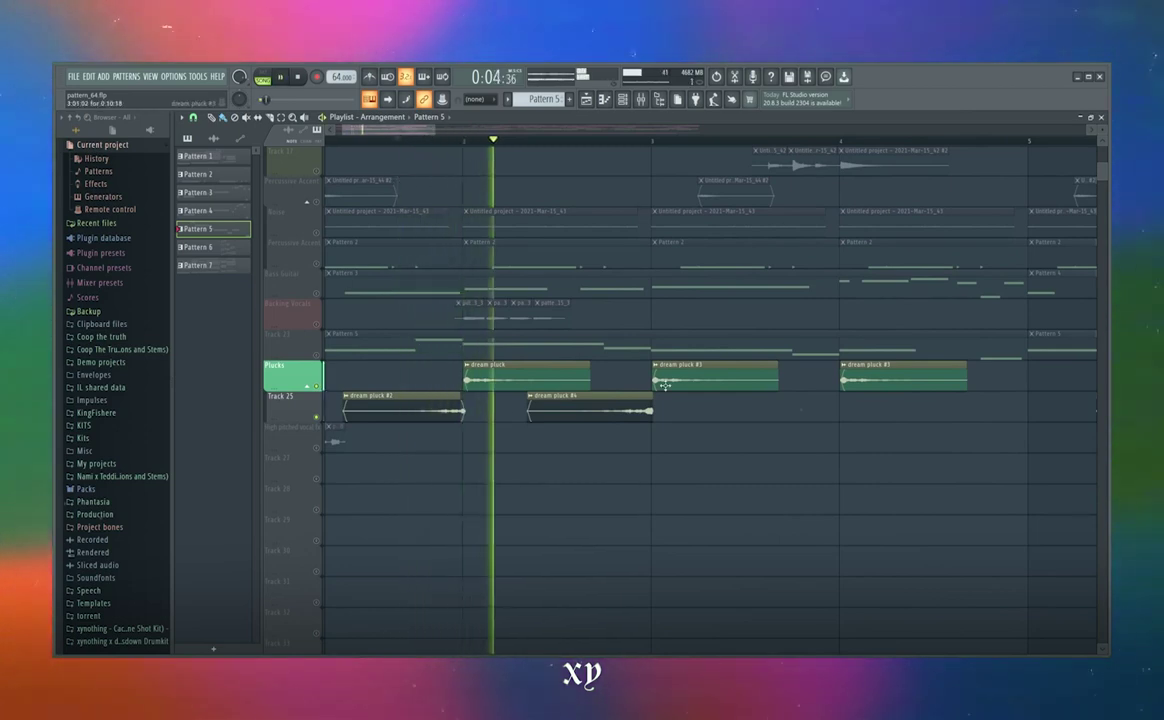
# Try deleting Track 25's first two dream pluck clips to play Plucks without them, and undo the deletions.
pyautogui.press('space')
pyautogui.scroll(7, 530, 324)
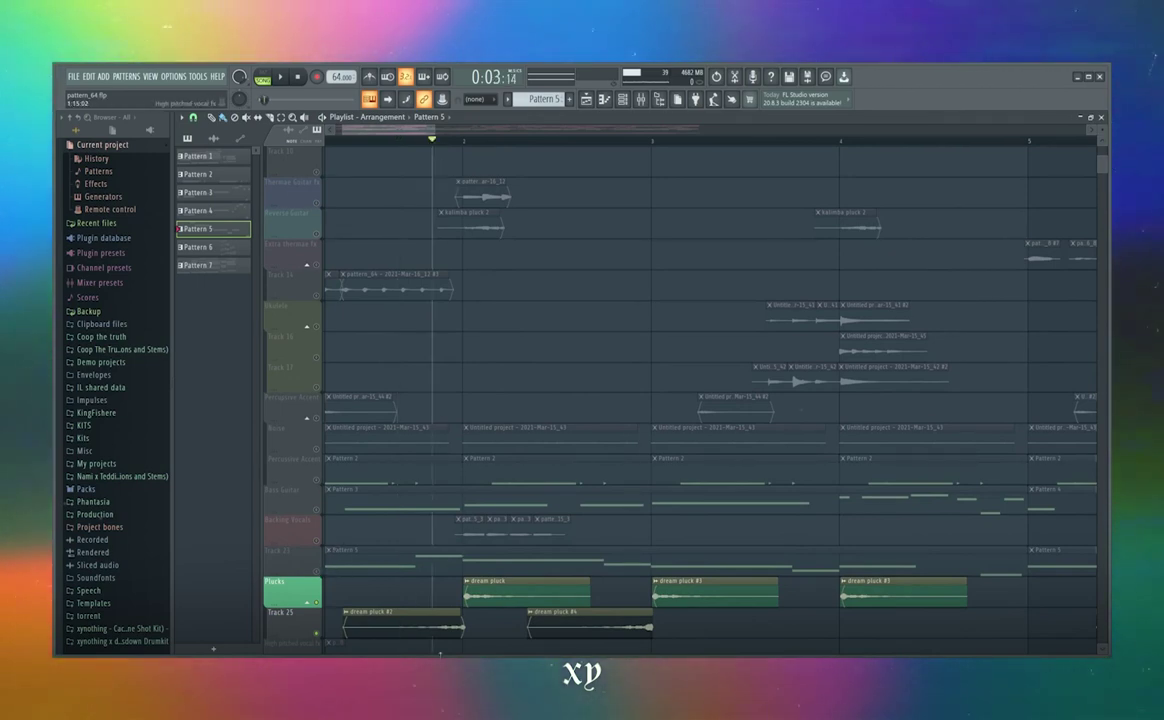
pyautogui.rightClick(430, 625)
pyautogui.press('space')
pyautogui.rightClick(613, 626)
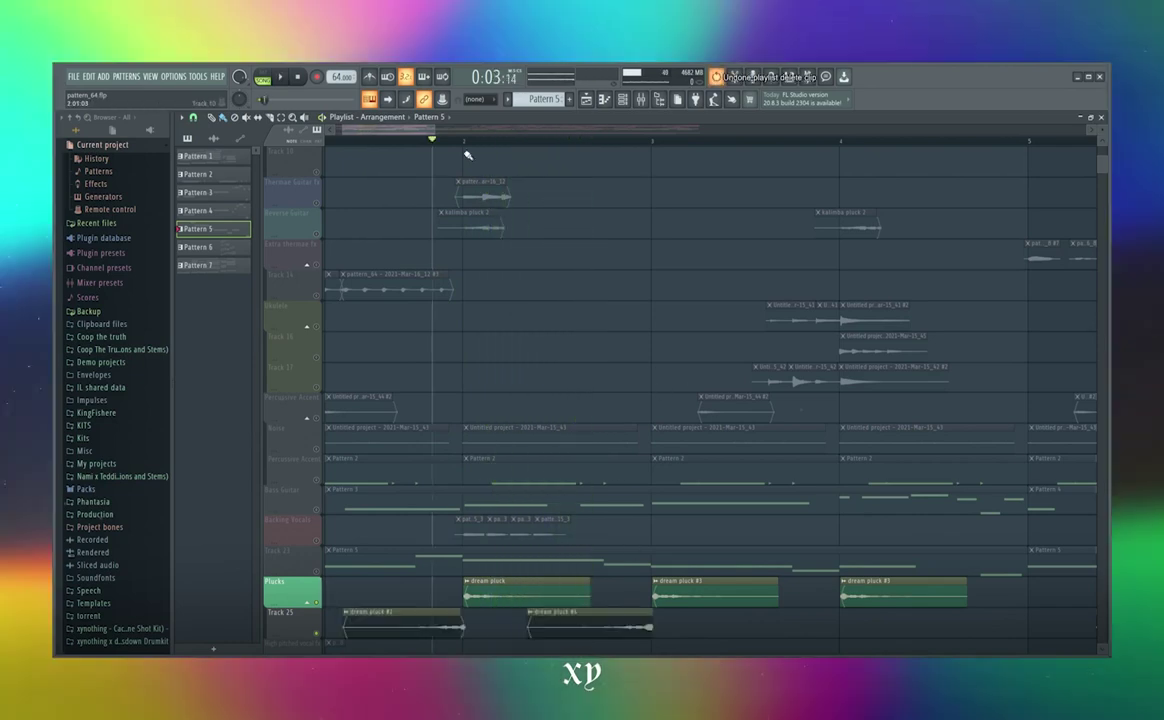
pyautogui.hotkey('alt', 'z')
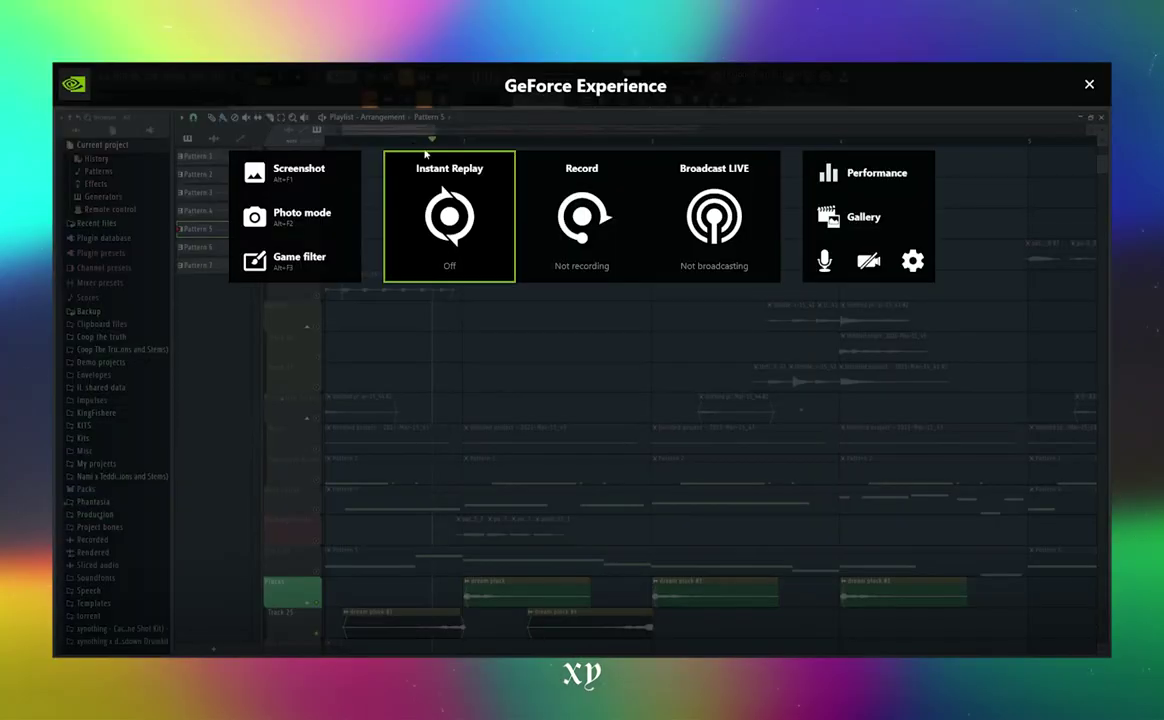
pyautogui.hotkey('alt', 'z')
# Play the Plucks and Track 25 dream pluck clips together from around the middle of bar 1.
pyautogui.click(384, 141)
pyautogui.press('space')
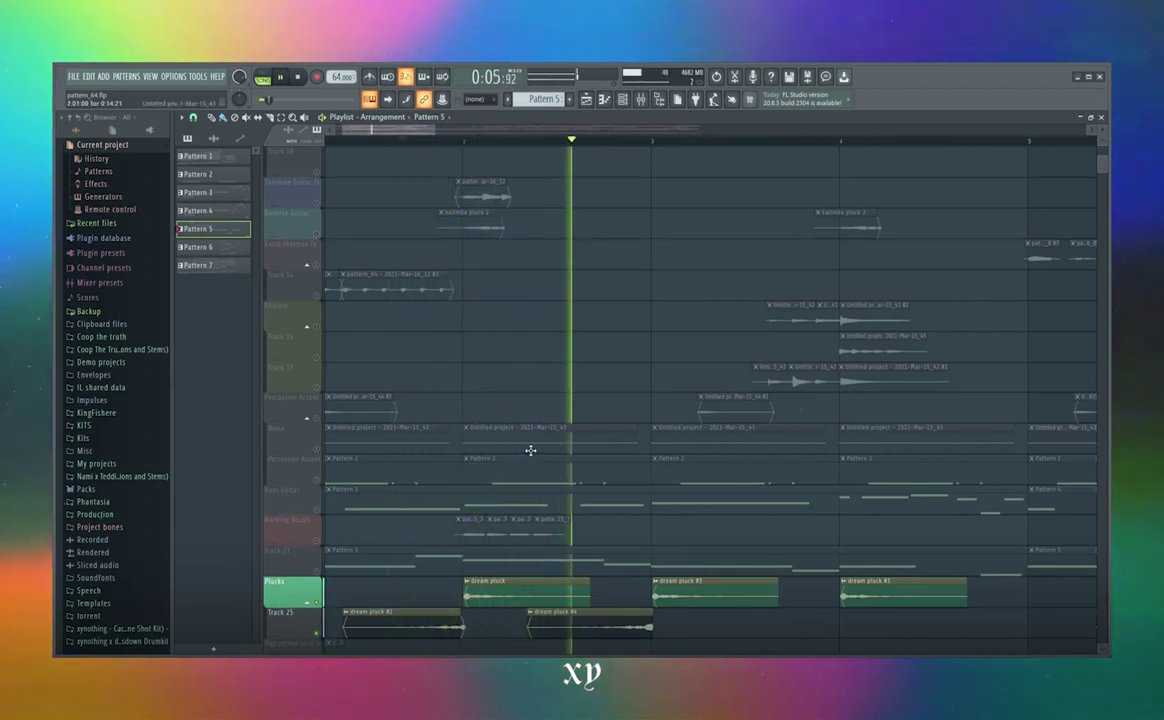
pyautogui.keyDown('ctrl'); pyautogui.scroll(-3, 520, 447); pyautogui.keyUp('ctrl')
pyautogui.scroll(-4, 520, 447)
pyautogui.press('space')
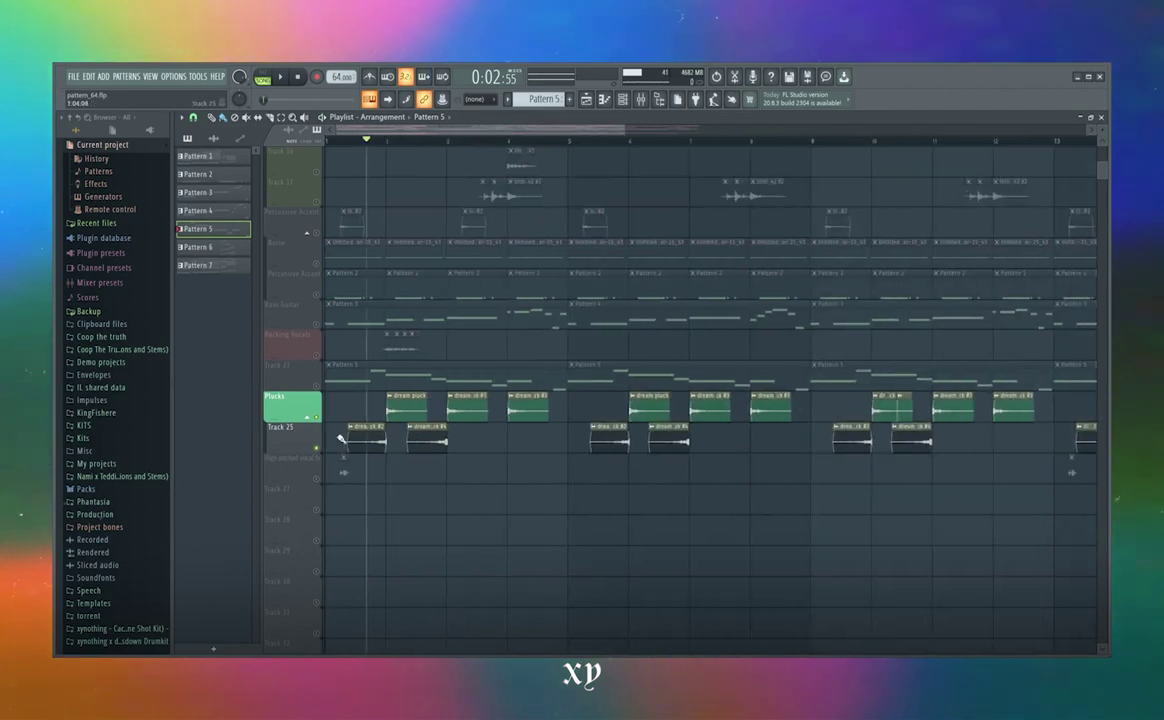
# Solo the High pitched vocal fx track and play its first clip from the start of the song.
pyautogui.keyDown('ctrl'); pyautogui.click(317, 479); pyautogui.keyUp('ctrl')
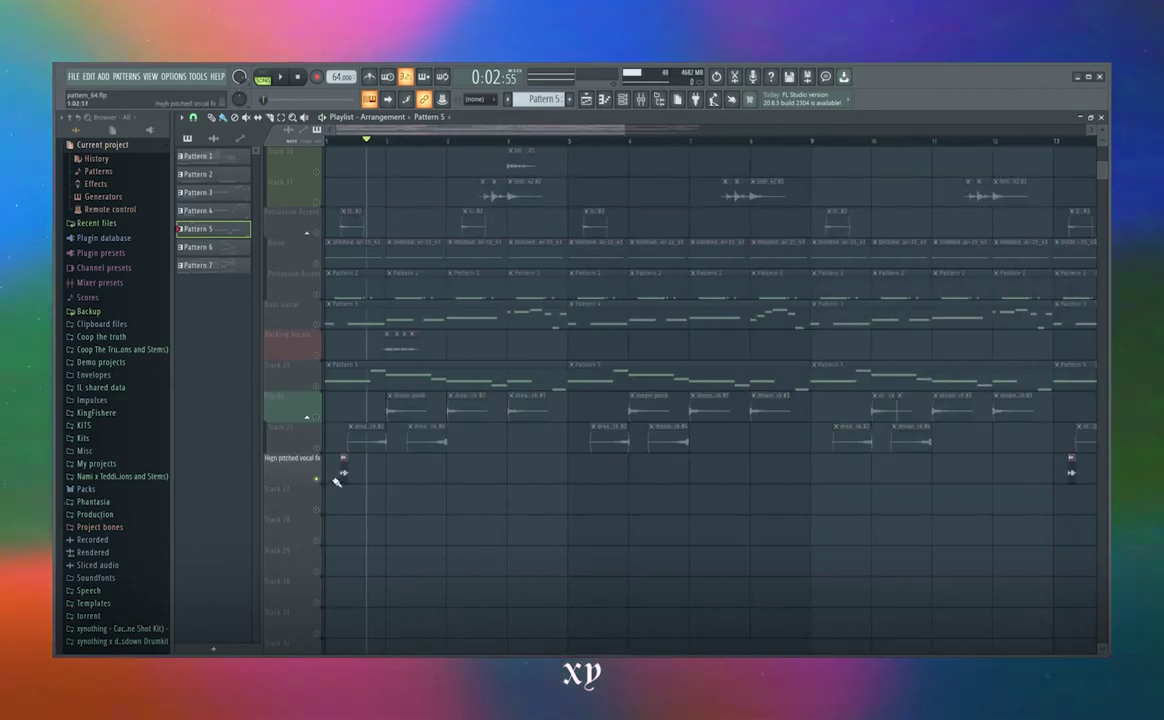
pyautogui.moveTo(366, 141); pyautogui.dragTo(324, 147)
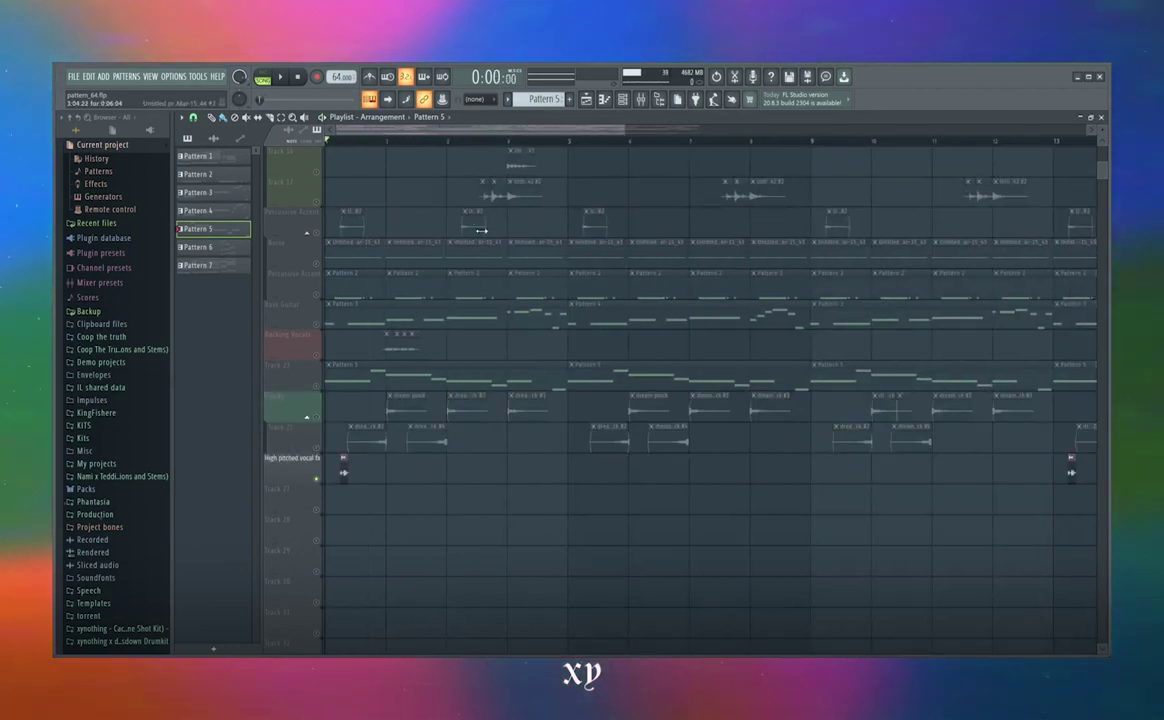
pyautogui.keyDown('ctrl'); pyautogui.scroll(-2, 483, 277); pyautogui.keyUp('ctrl')
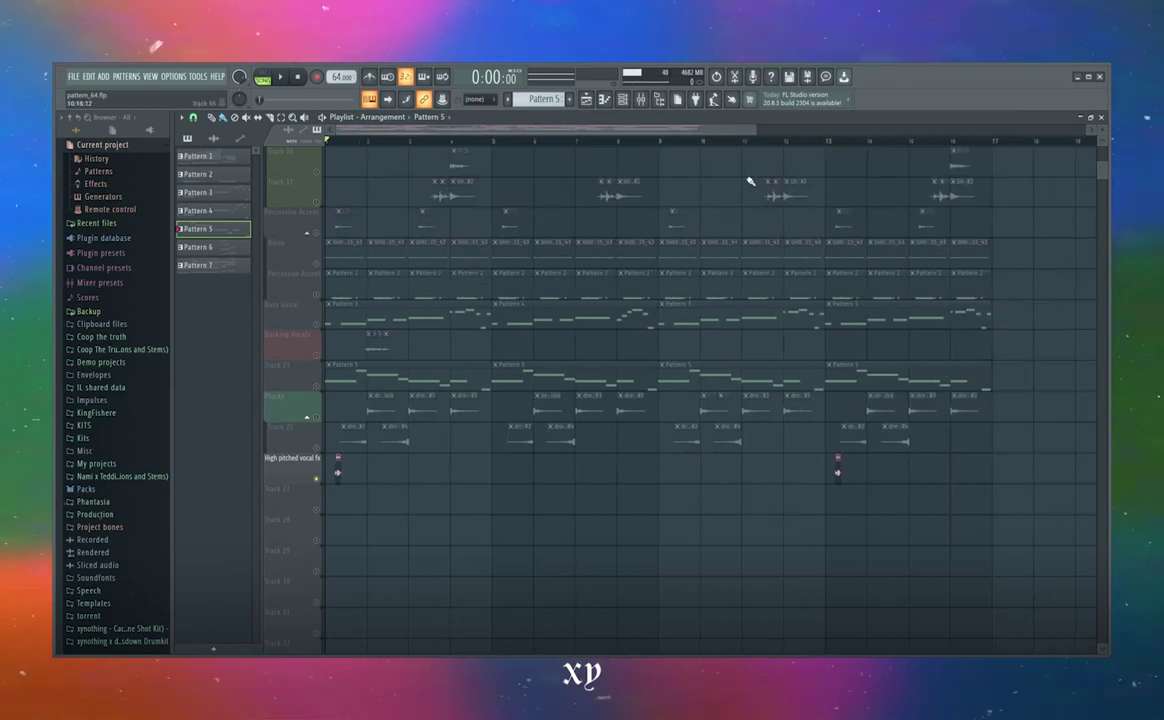
pyautogui.press('space')
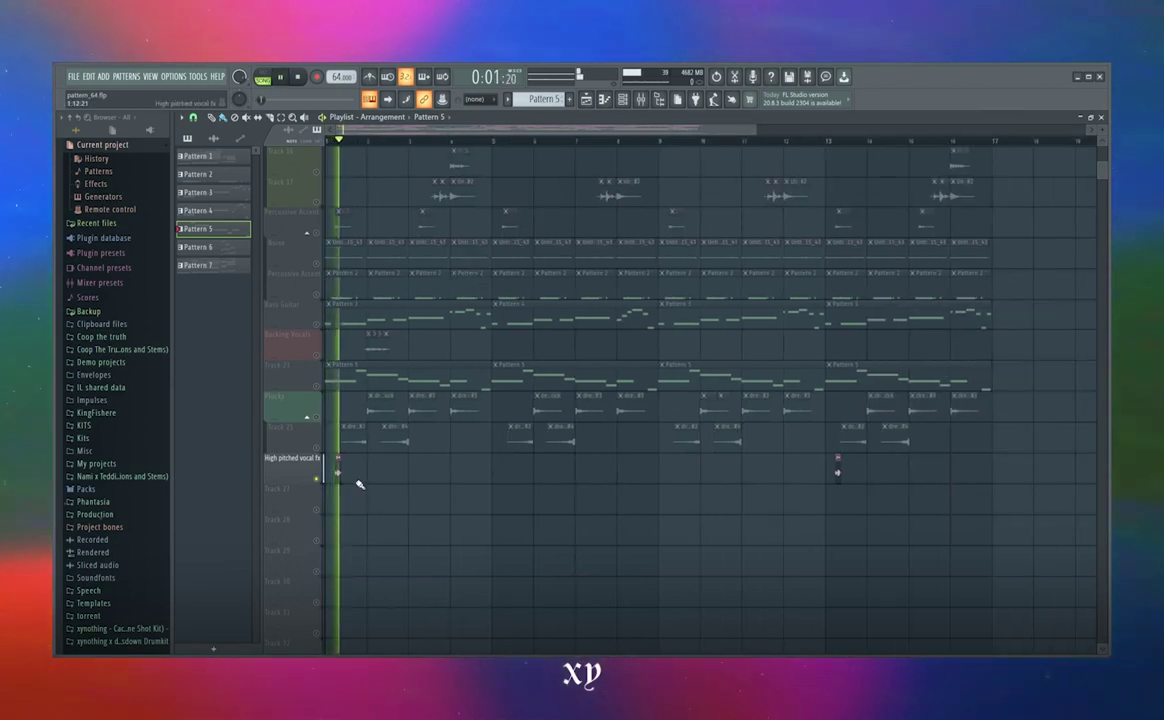
pyautogui.scroll(-1, 332, 455)
pyautogui.press('space')
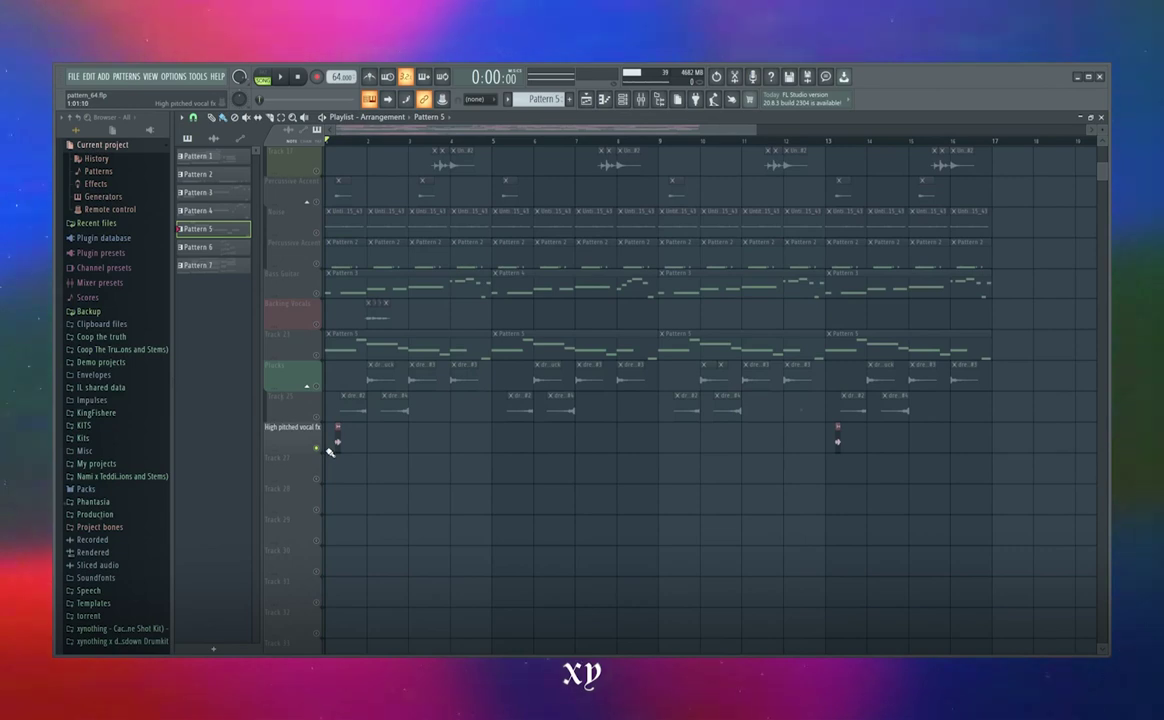